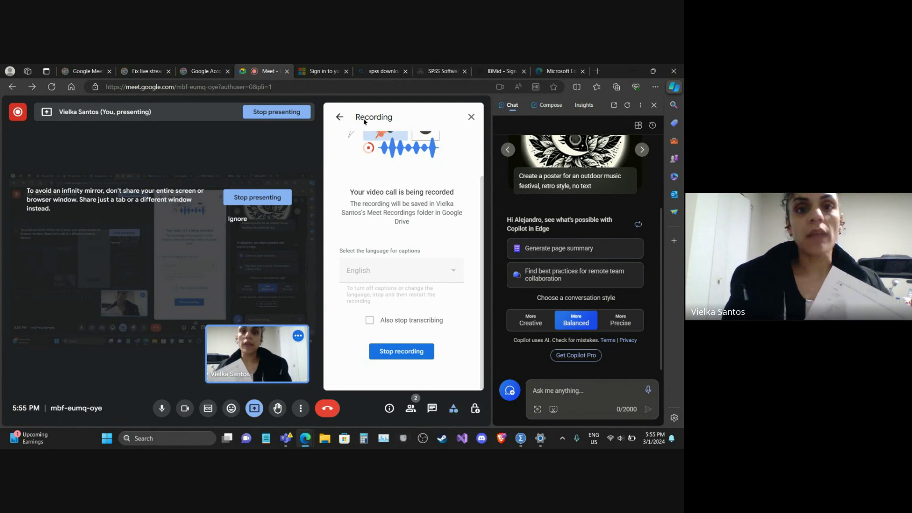
pyautogui.click(438, 75)
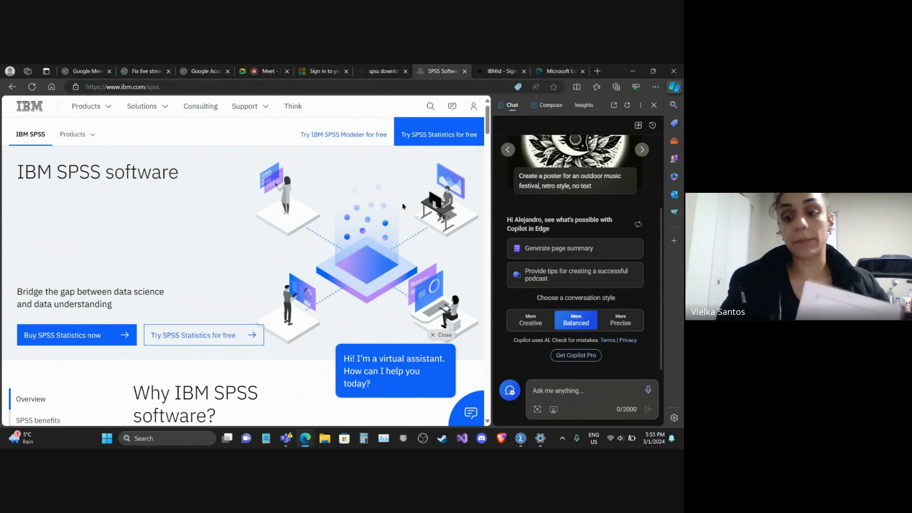
pyautogui.moveTo(525, 440)
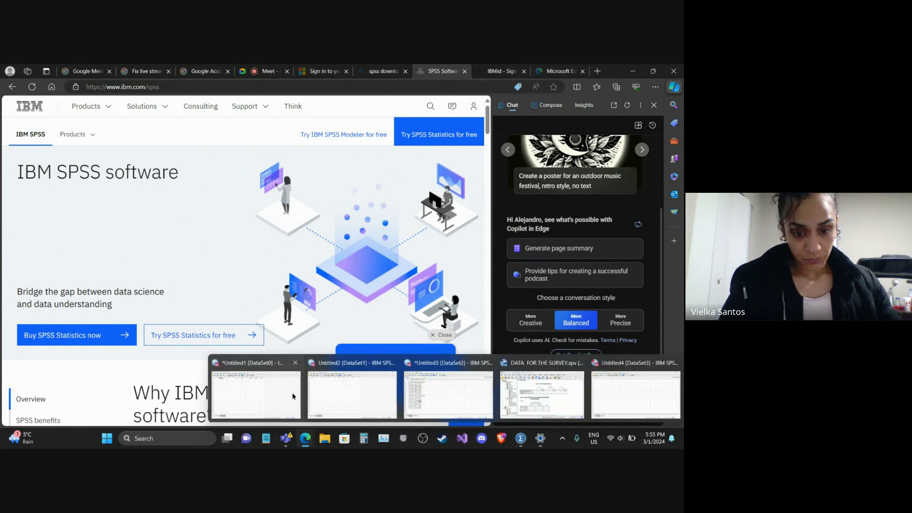
pyautogui.click(346, 412)
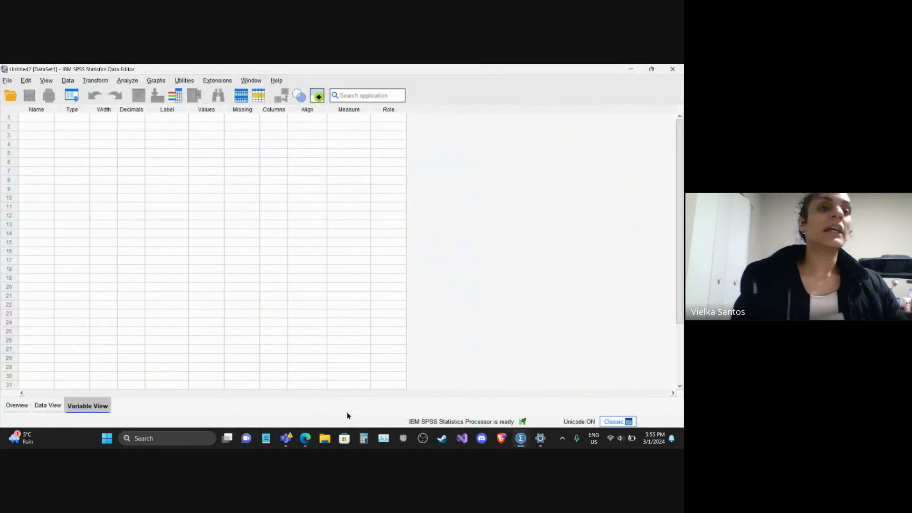
pyautogui.click(7, 81)
pyautogui.click(7, 80)
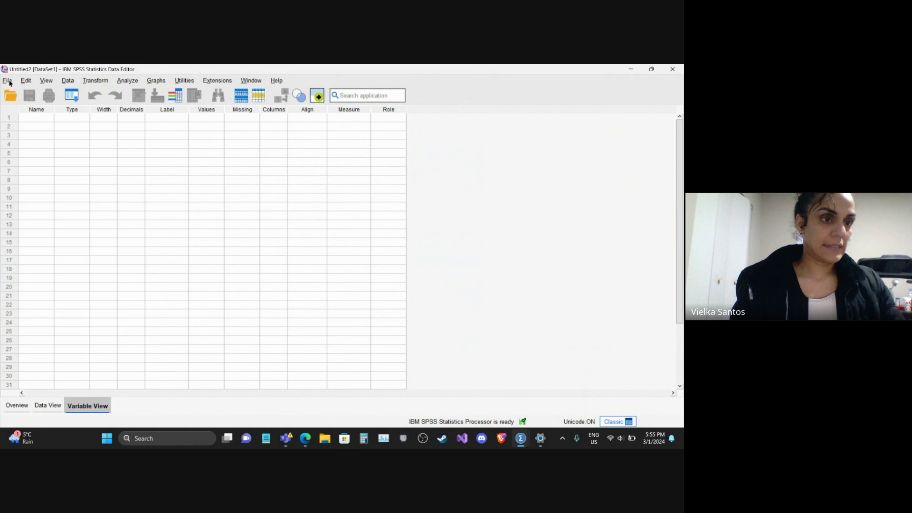
pyautogui.click(7, 81)
pyautogui.moveTo(40, 93)
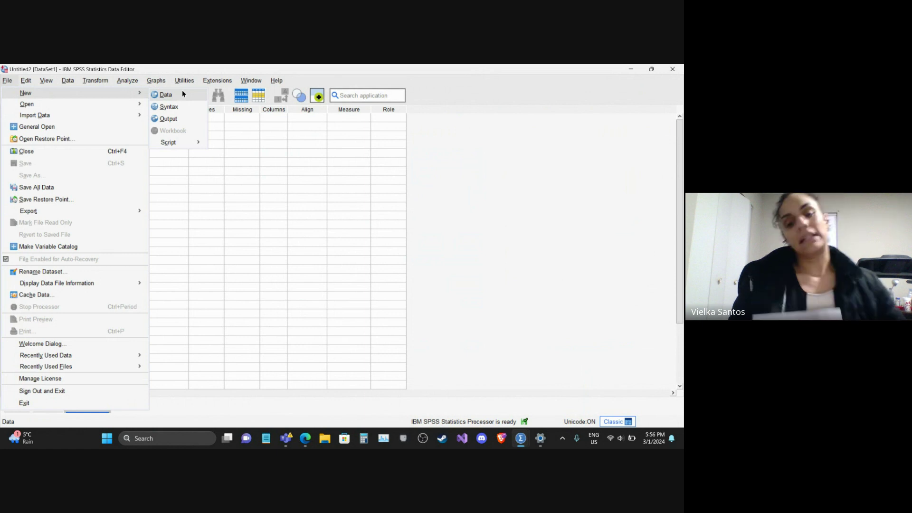
pyautogui.click(244, 232)
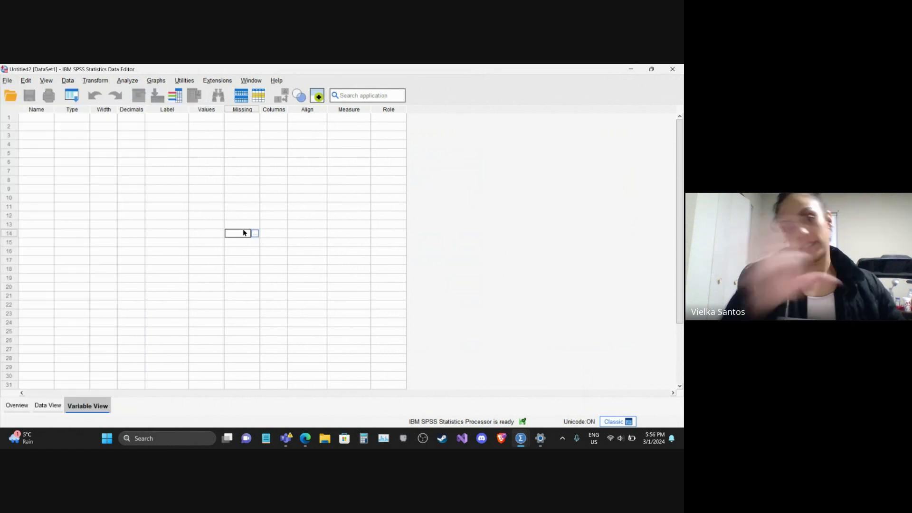
pyautogui.click(652, 69)
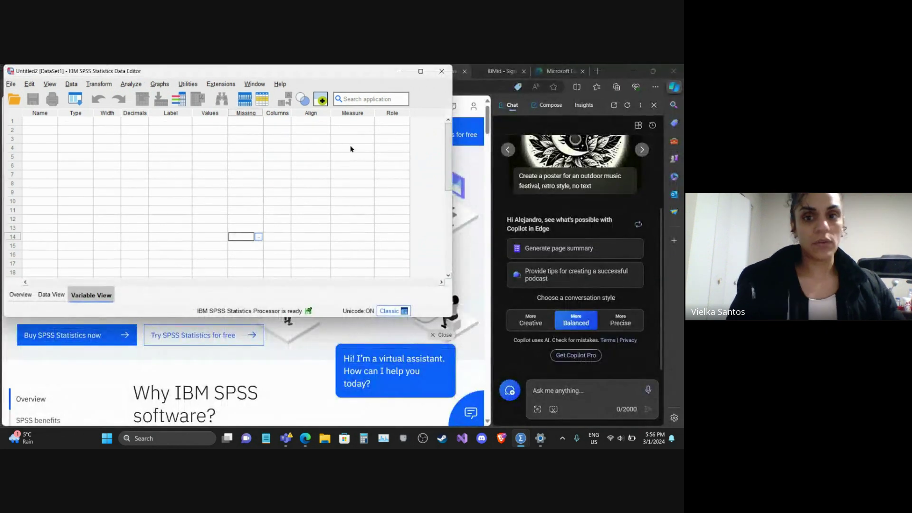
pyautogui.moveTo(307, 73); pyautogui.dragTo(387, 139)
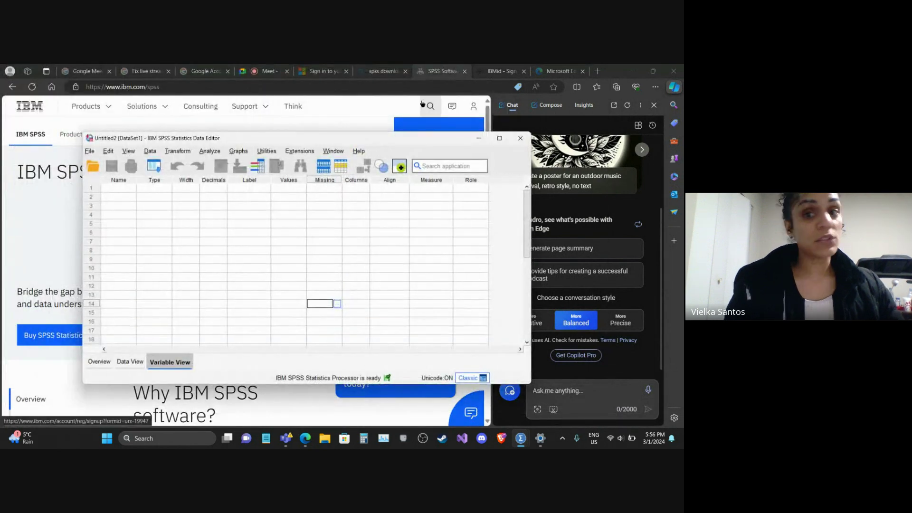
pyautogui.click(343, 89)
pyautogui.click(160, 214)
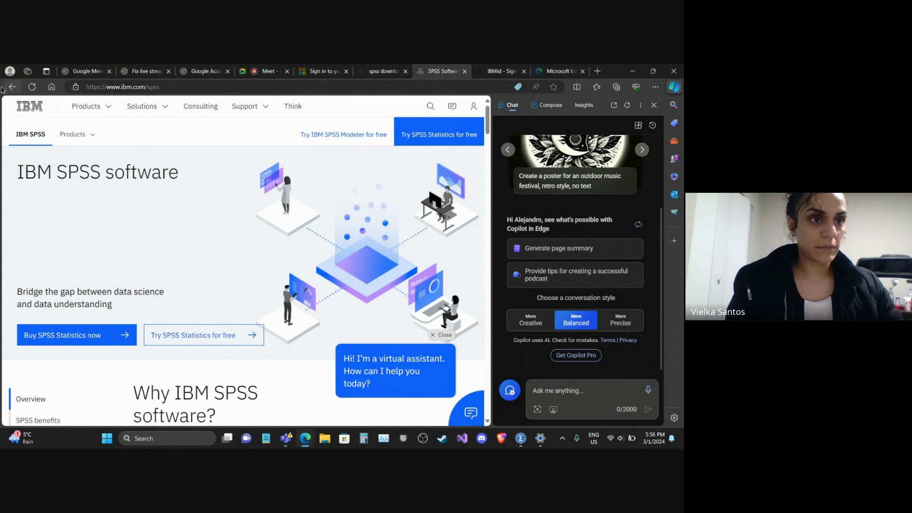
pyautogui.click(85, 71)
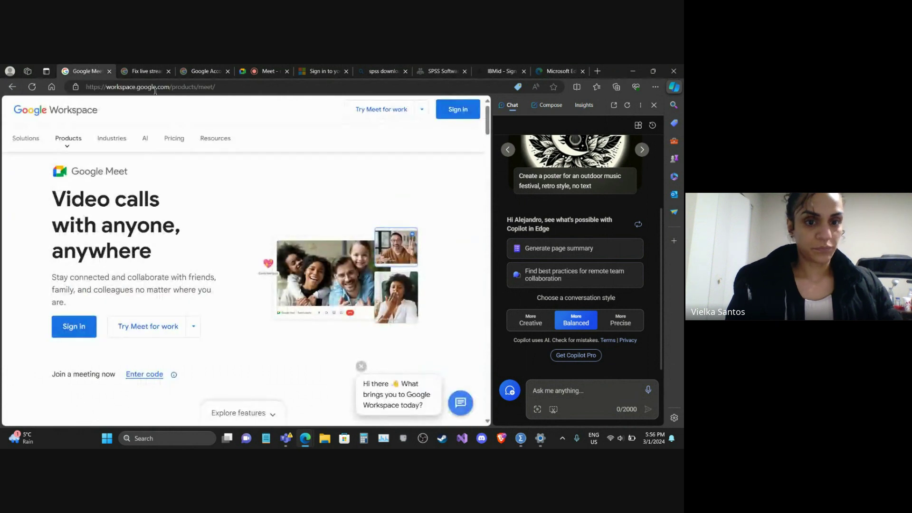
pyautogui.click(145, 71)
pyautogui.click(255, 69)
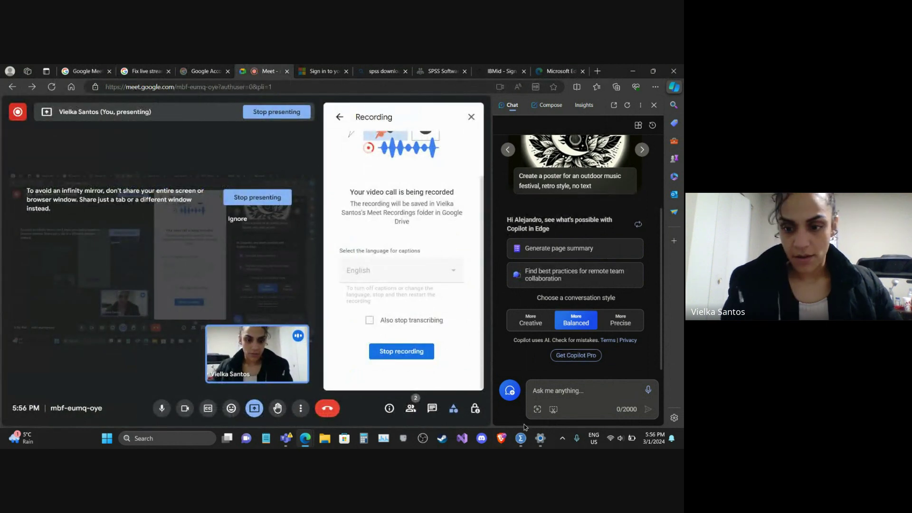
# Step: Switch to the Untitled1 data editor in SPSS Statistics and create a new data file from it
pyautogui.moveTo(520, 441)
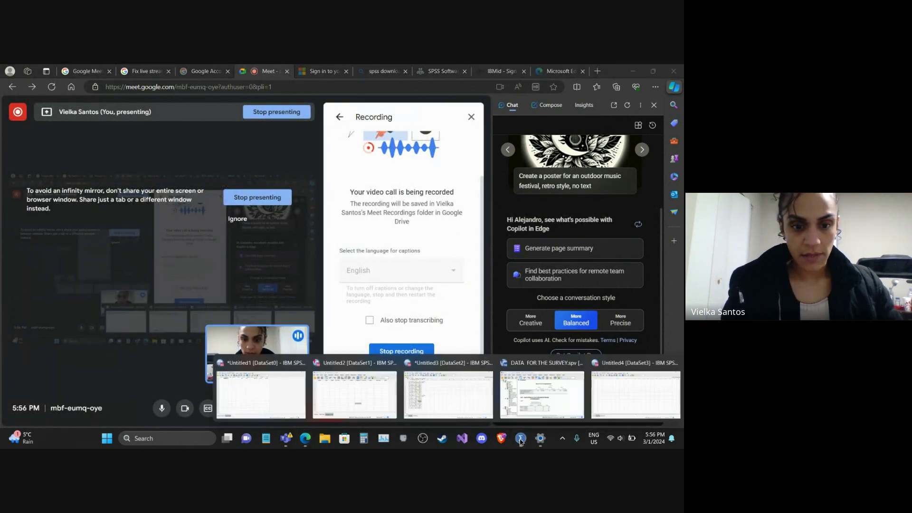
pyautogui.click(261, 394)
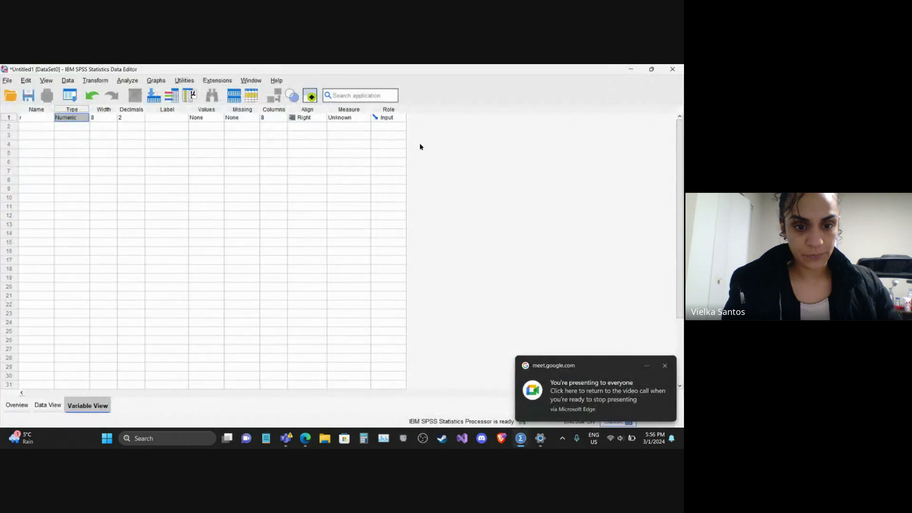
pyautogui.click(652, 71)
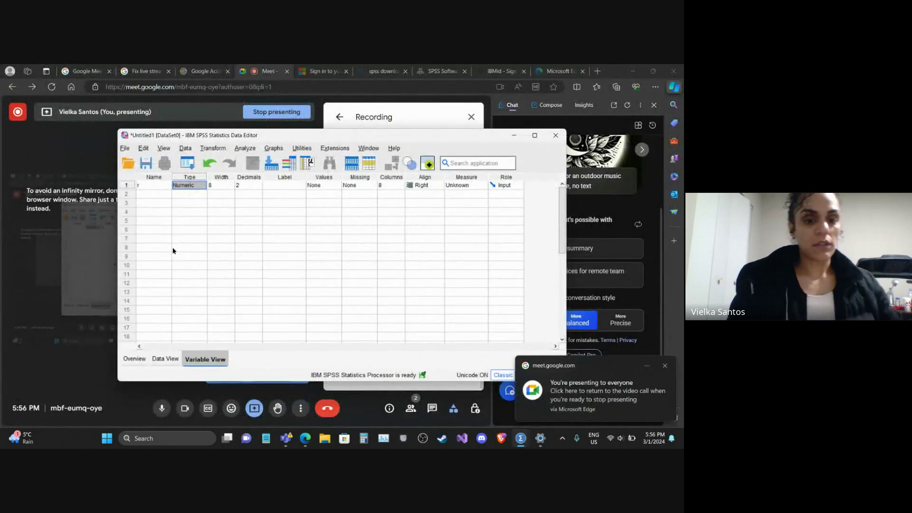
pyautogui.click(125, 149)
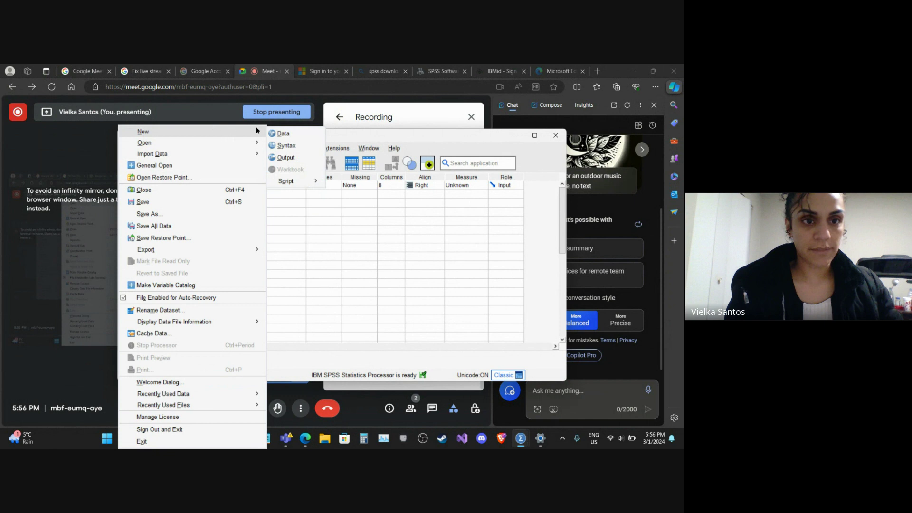
pyautogui.click(281, 132)
pyautogui.doubleClick(281, 132)
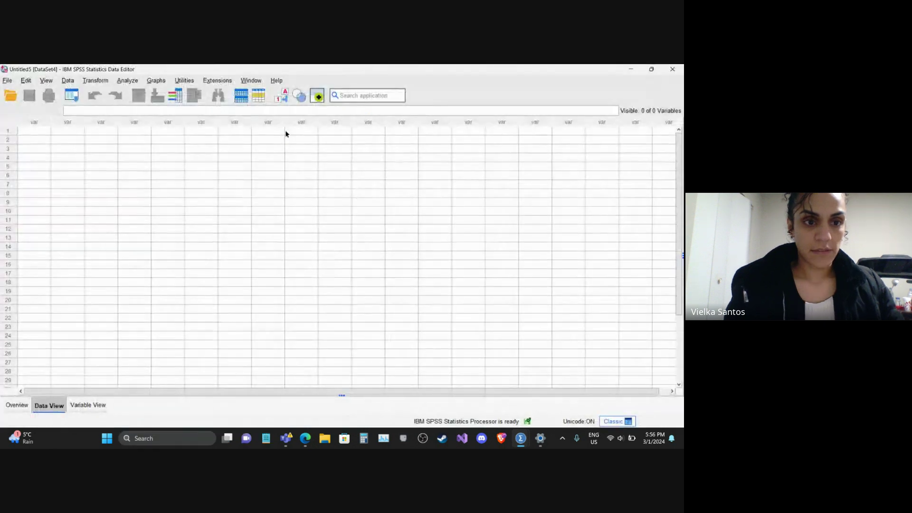
# Step: Shrink the new data editor to a floating window, minimize the Untitled1 window and reposition the new one over the browser
pyautogui.click(651, 69)
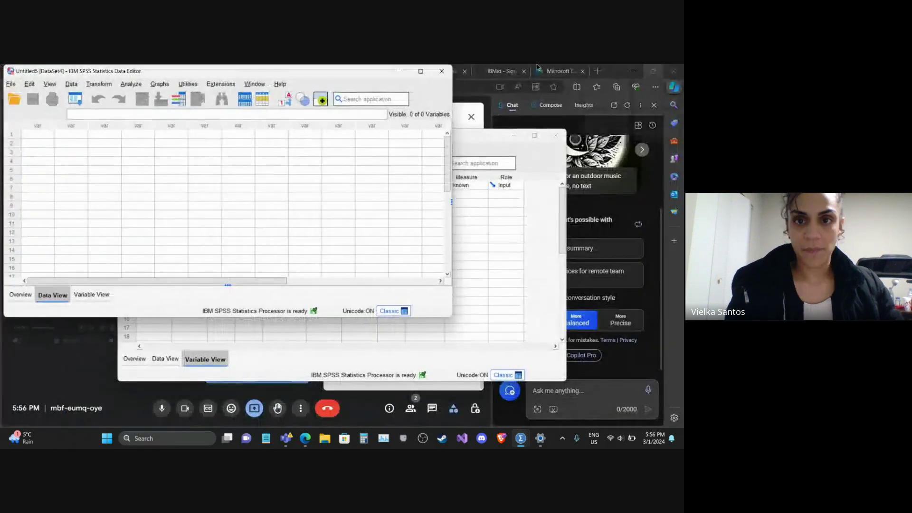
pyautogui.moveTo(371, 70); pyautogui.dragTo(478, 186)
pyautogui.click(515, 137)
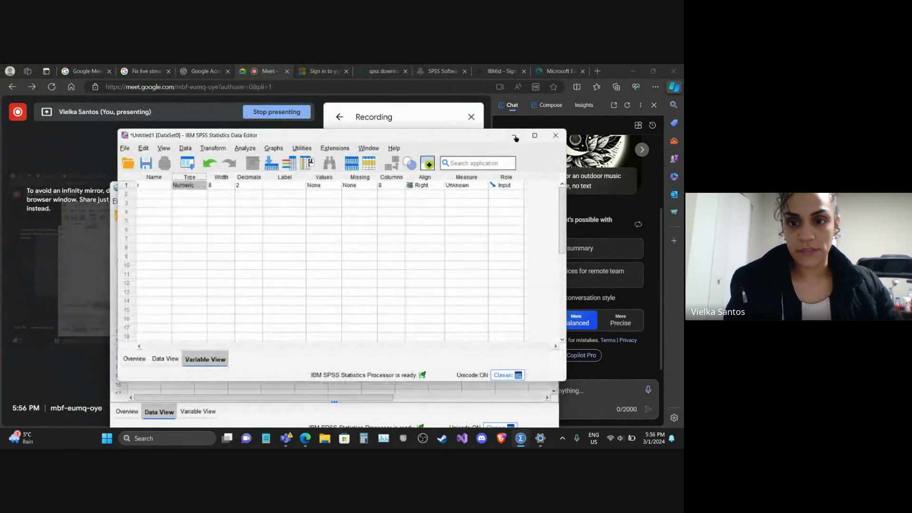
pyautogui.click(514, 137)
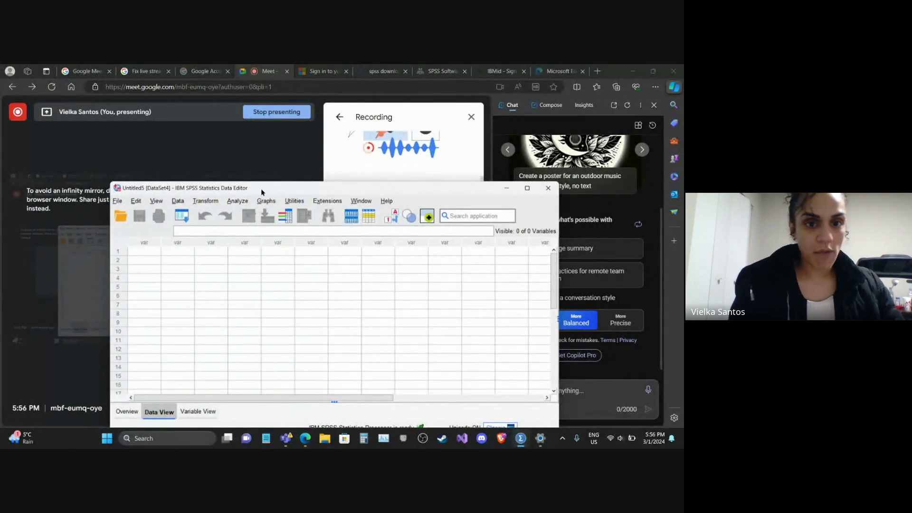
pyautogui.moveTo(261, 192); pyautogui.dragTo(294, 184)
pyautogui.click(172, 246)
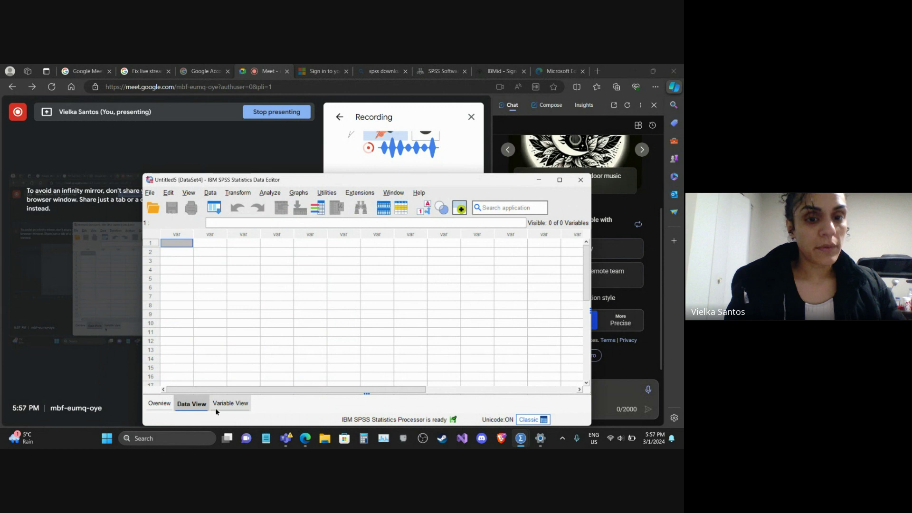
# Step: Show the variable definitions of the new dataset and name the first variable GENDER
pyautogui.click(230, 403)
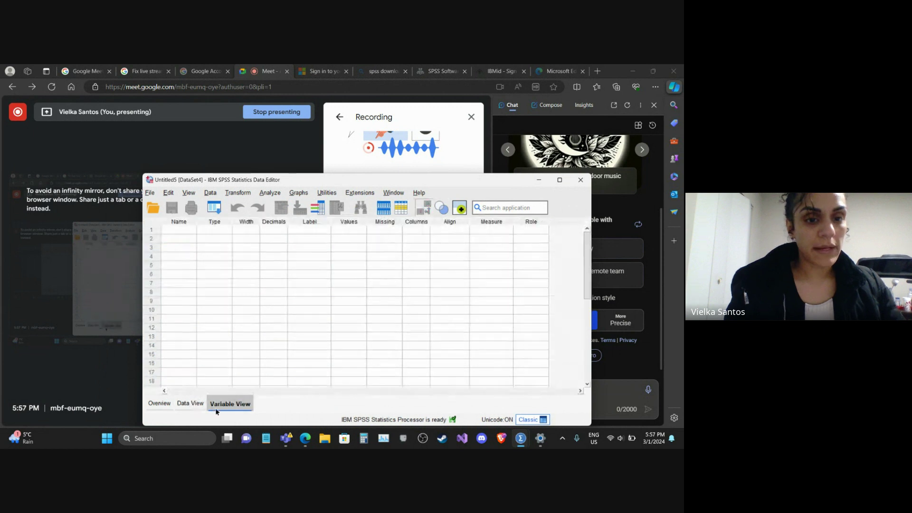
pyautogui.click(174, 230)
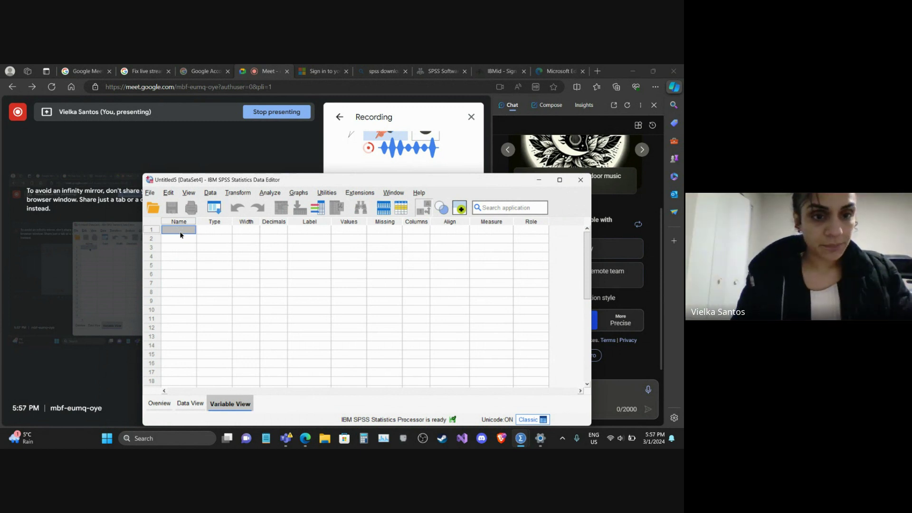
pyautogui.doubleClick(181, 232)
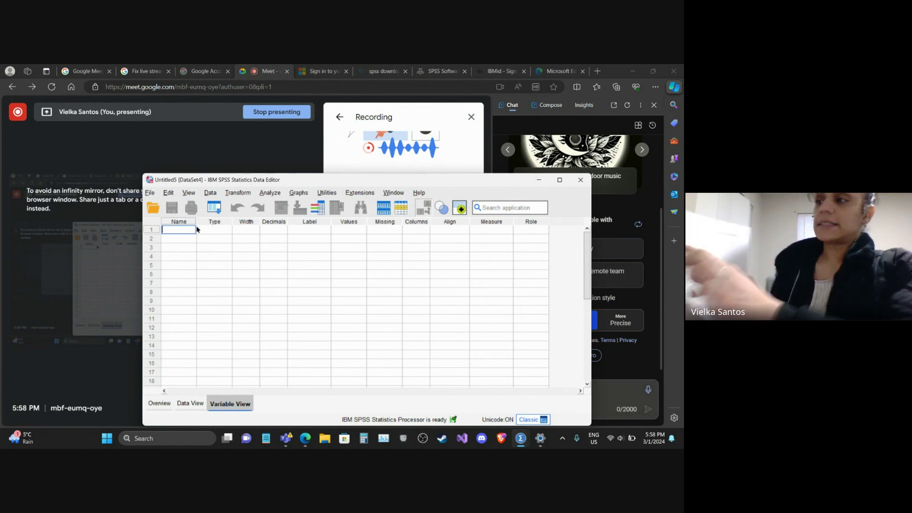
pyautogui.write('d')
pyautogui.press('BackSpace')
pyautogui.write('GENDER')
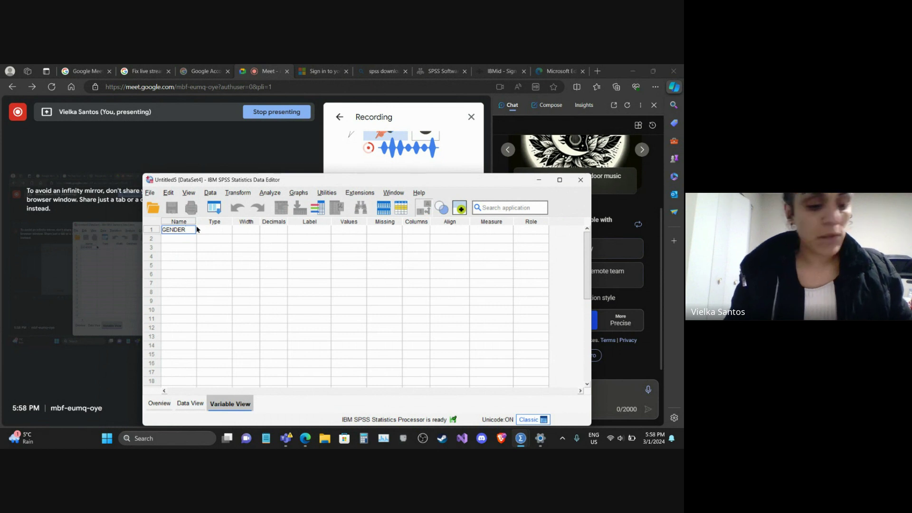
pyautogui.click(198, 229)
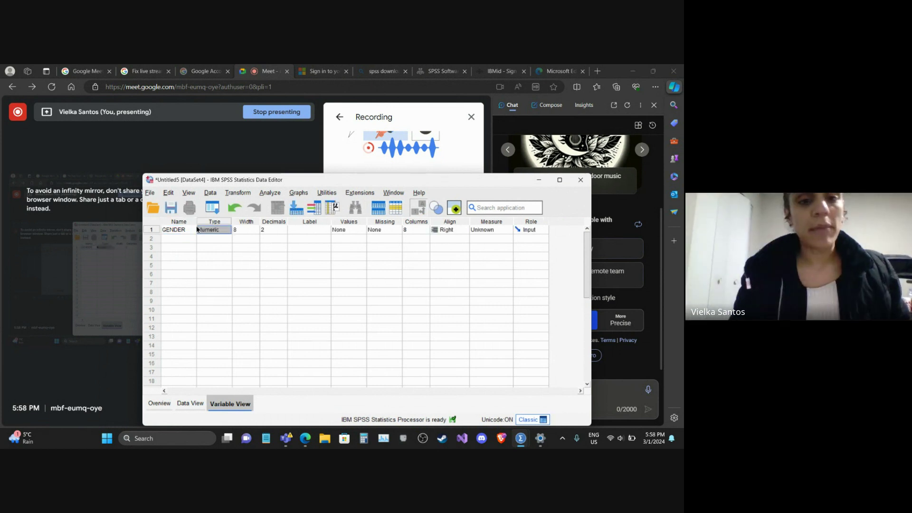
# Step: Set the GENDER variable's decimals to 0 and its label to GENDER
pyautogui.click(266, 231)
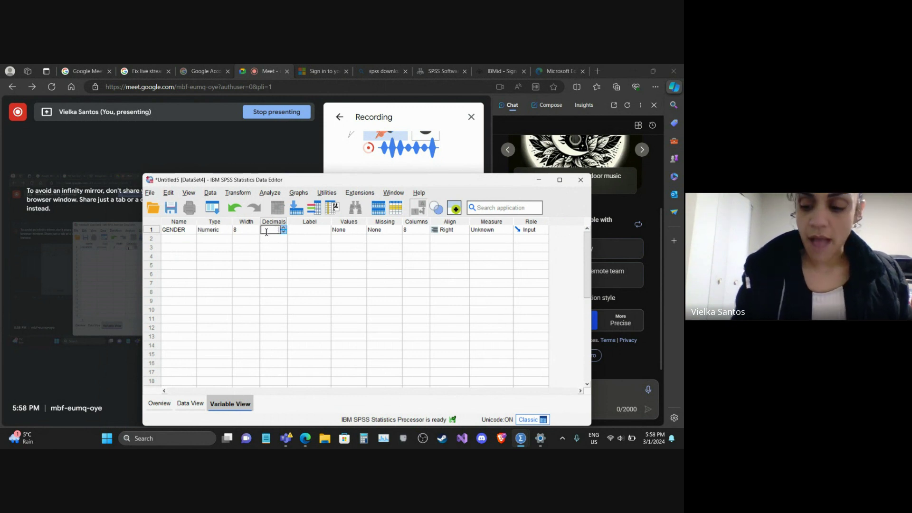
pyautogui.click(293, 229)
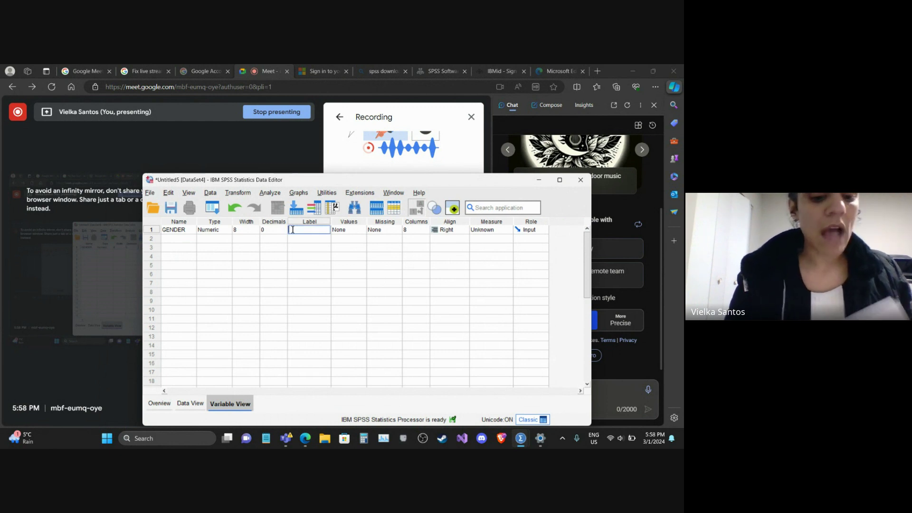
pyautogui.write('GENDER')
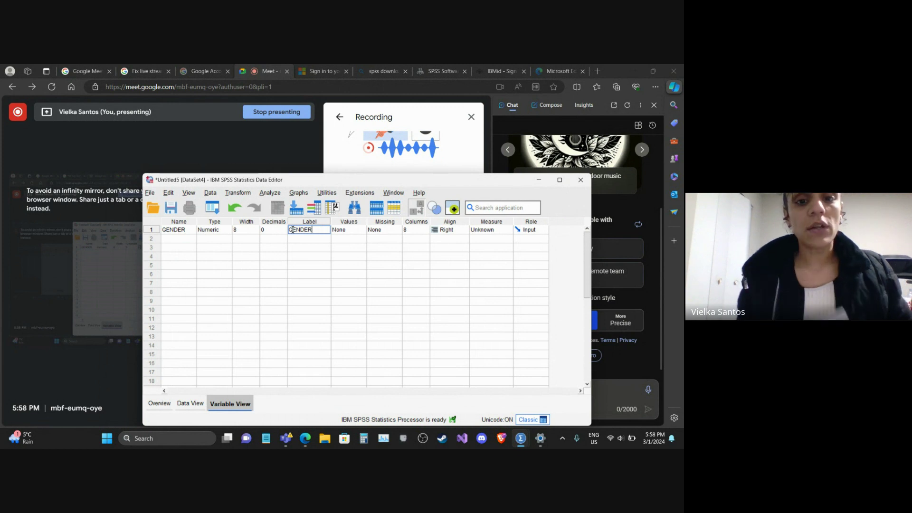
# Step: Open the value labels of the GENDER variable and define value 1 as FEMALE
pyautogui.click(352, 229)
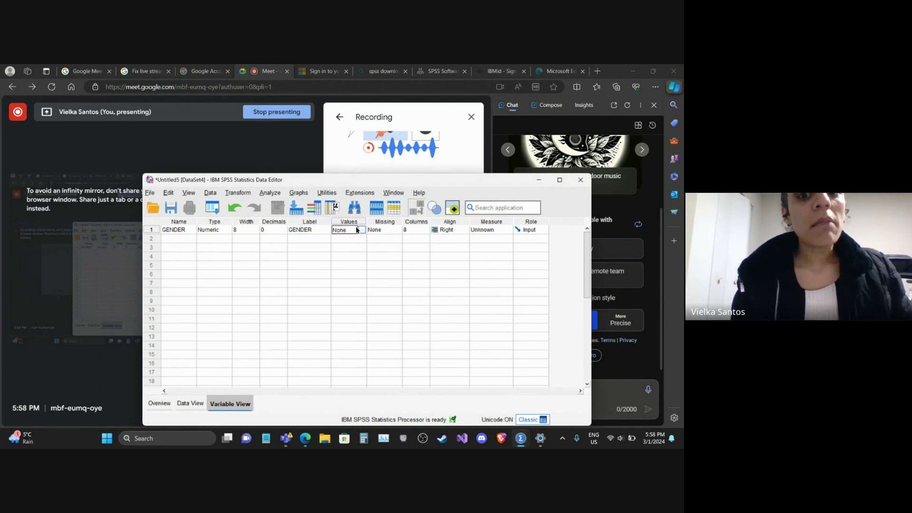
pyautogui.click(362, 231)
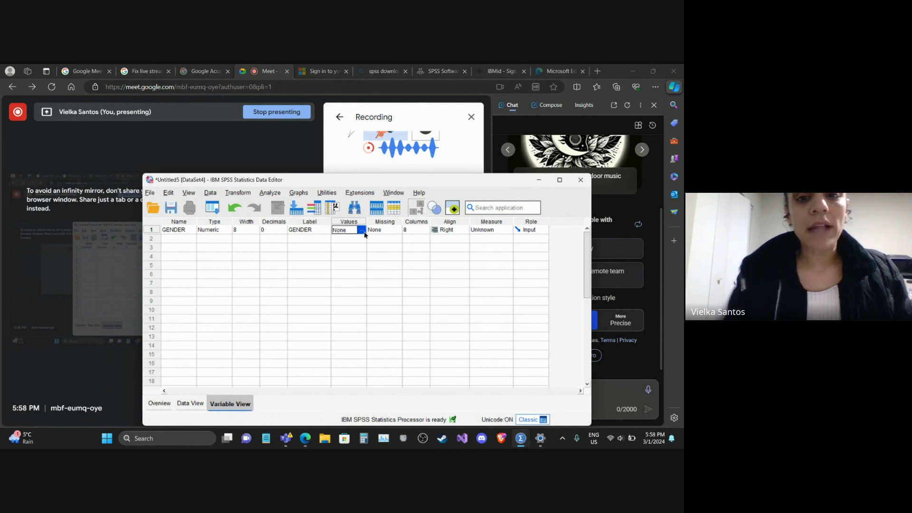
pyautogui.click(363, 232)
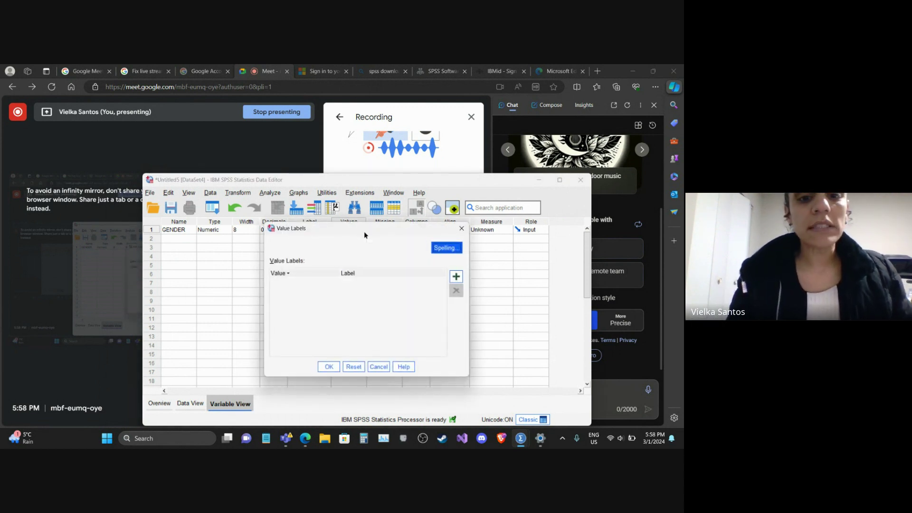
pyautogui.click(457, 278)
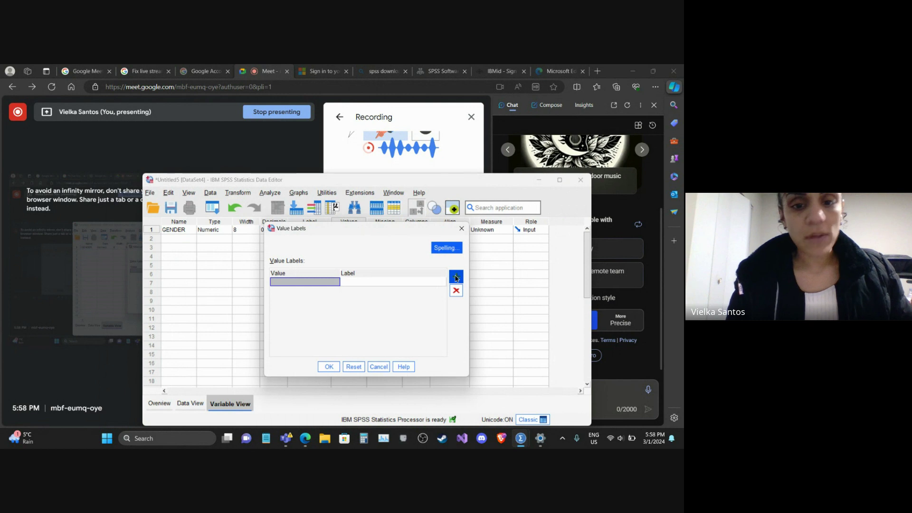
pyautogui.click(307, 280)
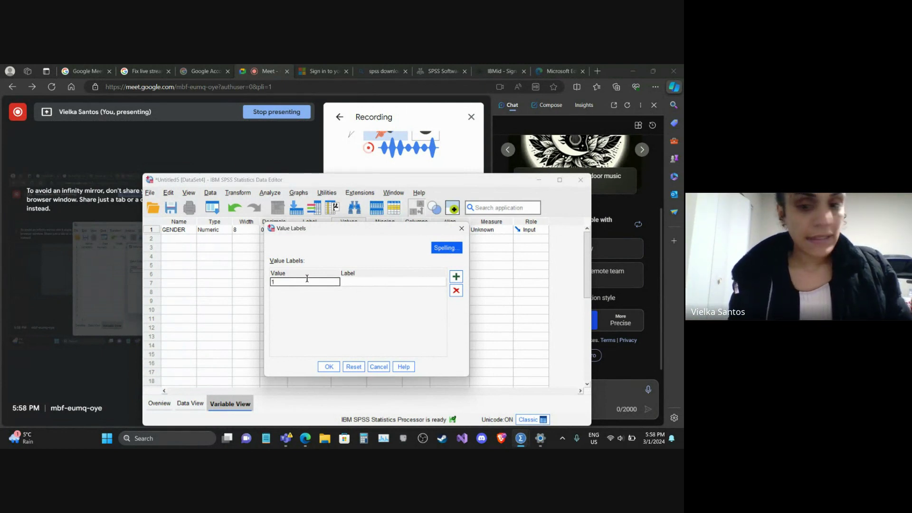
pyautogui.write('1')
pyautogui.click(356, 280)
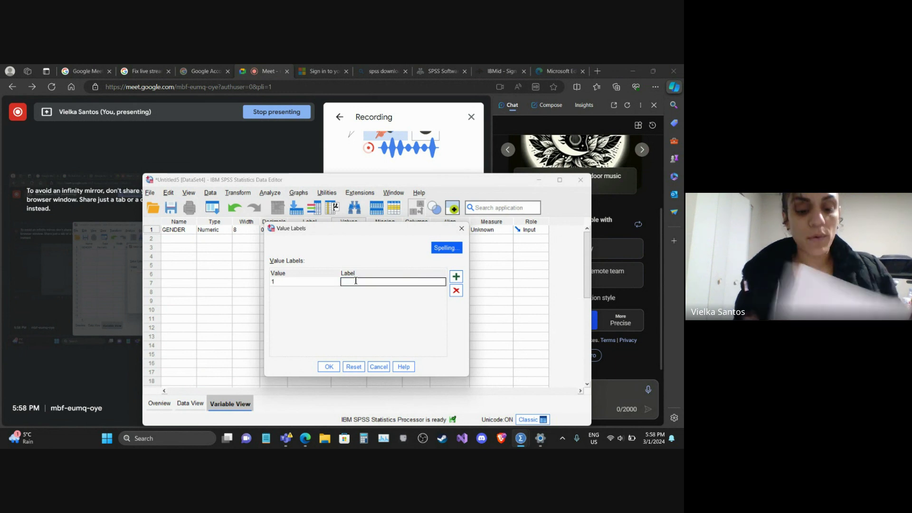
pyautogui.write('FEM')
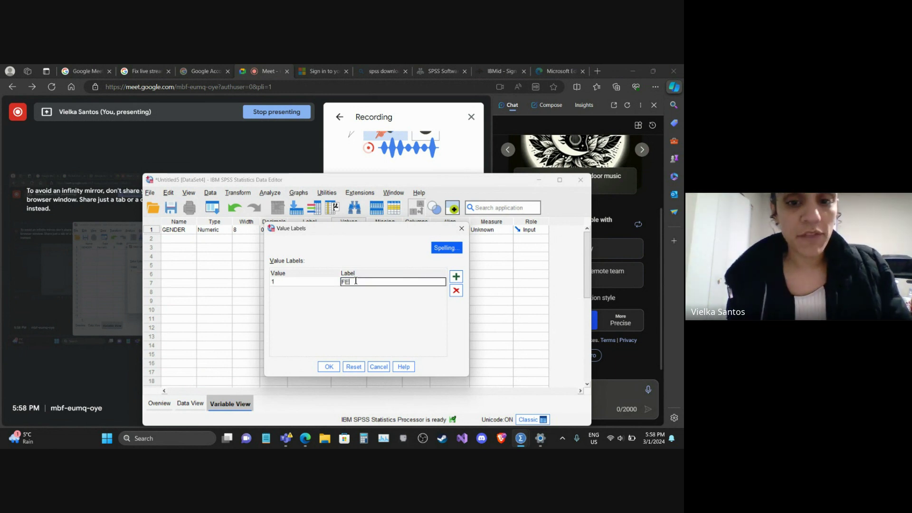
pyautogui.write('ALE')
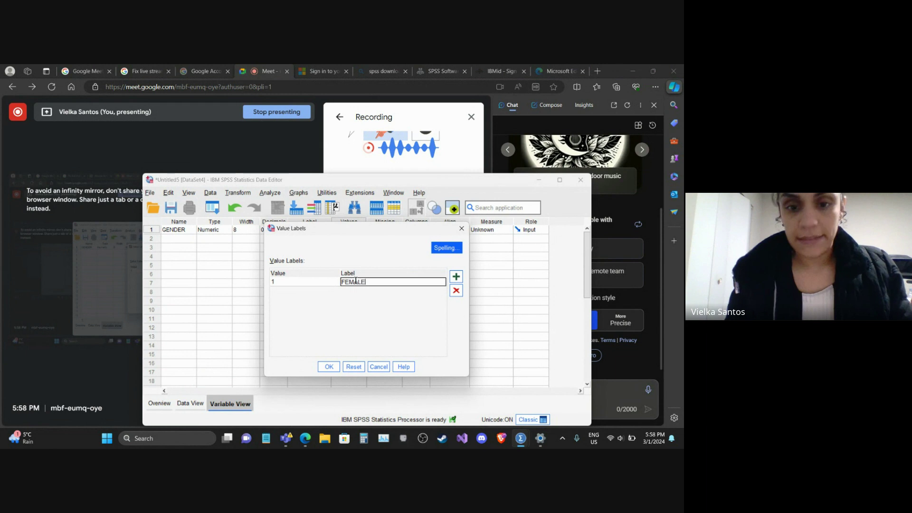
# Step: Add value 2 labelled MALE to GENDER and accept the value labels
pyautogui.click(452, 283)
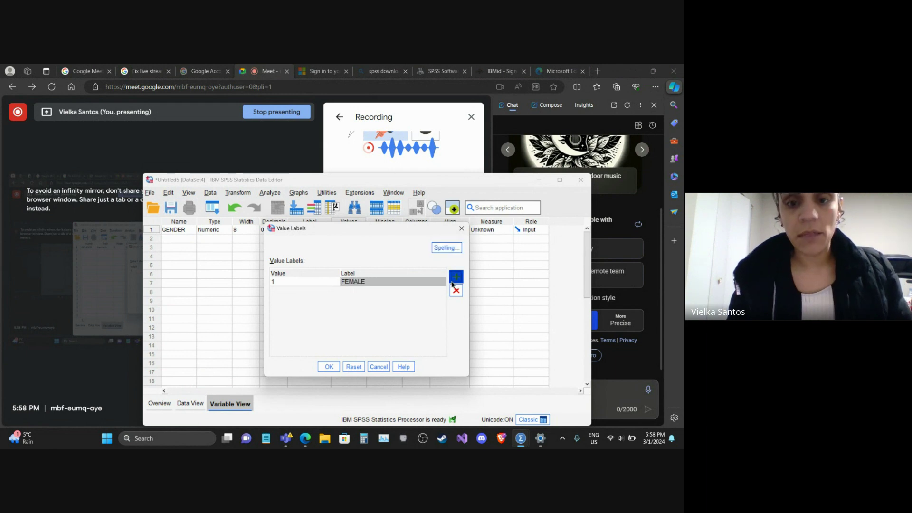
pyautogui.click(306, 291)
pyautogui.write('2')
pyautogui.click(362, 296)
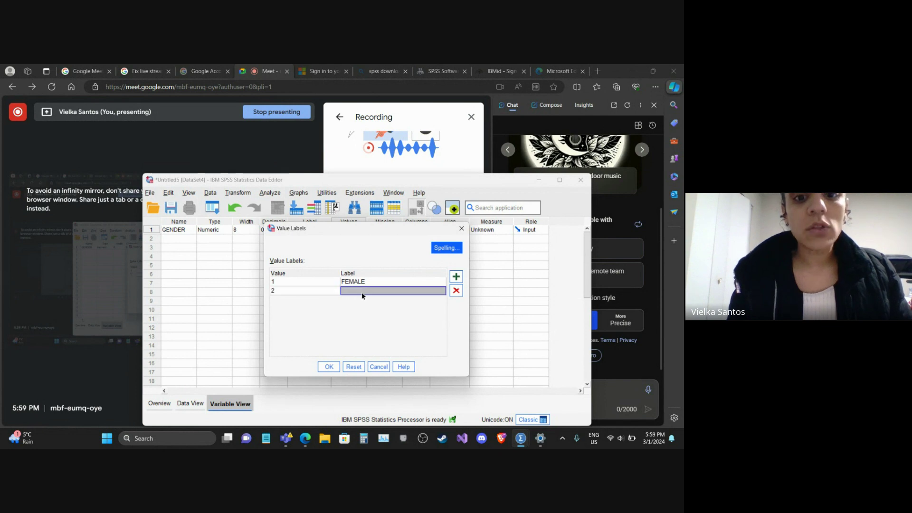
pyautogui.click(360, 295)
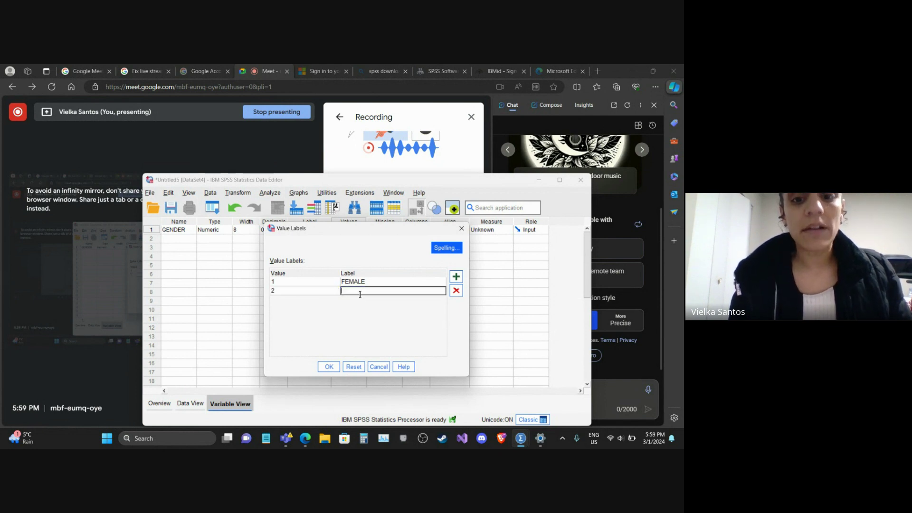
pyautogui.write('MALE')
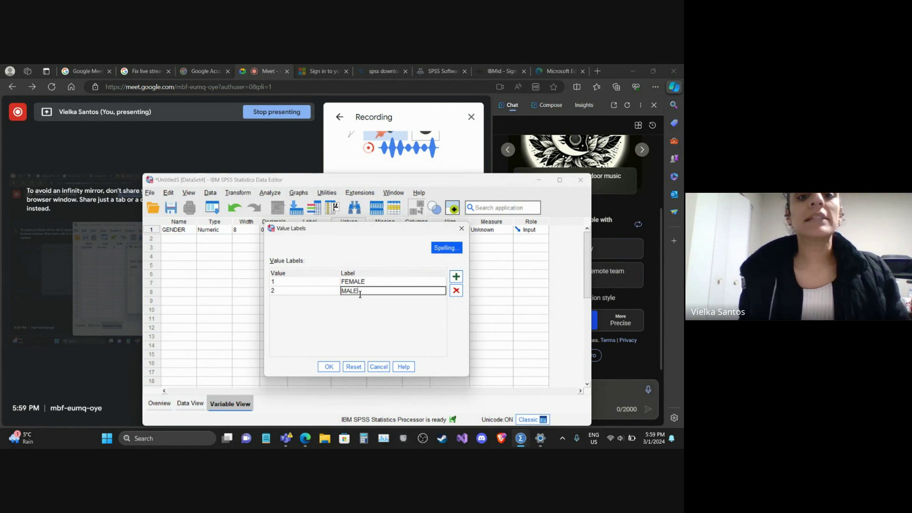
pyautogui.click(328, 370)
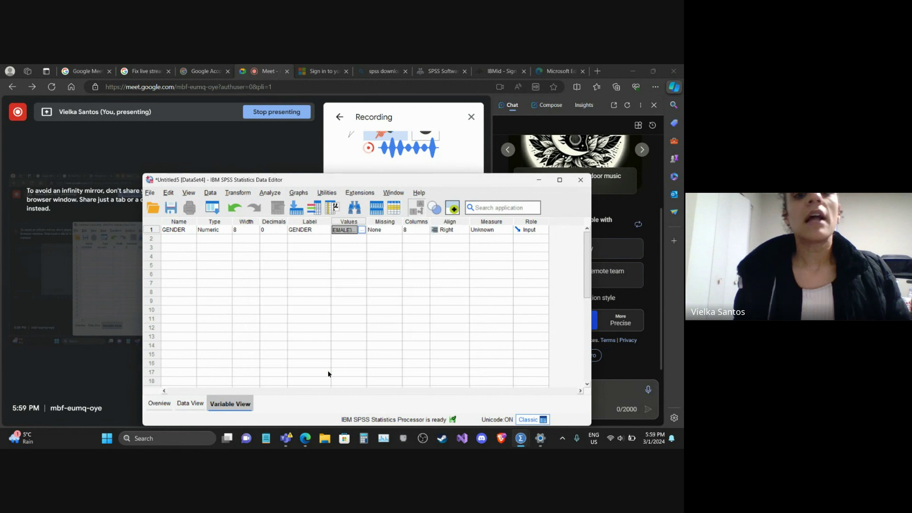
# Step: Reopen GENDER's value labels to check the defined entries, and close them without making changes
pyautogui.click(362, 231)
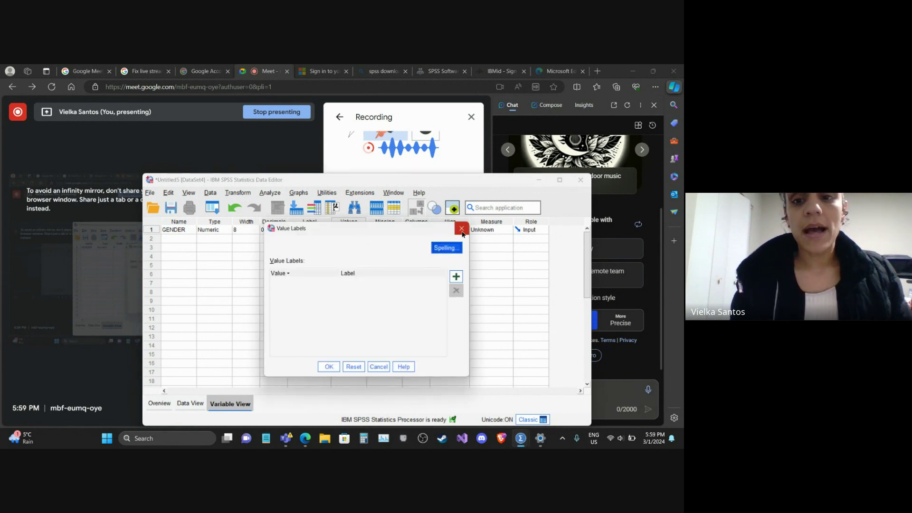
pyautogui.click(462, 229)
pyautogui.click(361, 230)
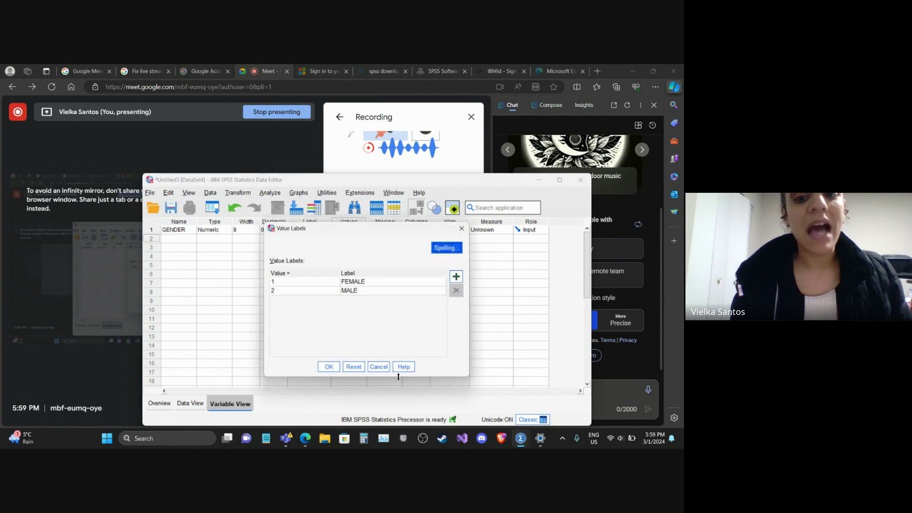
pyautogui.click(379, 366)
# Step: Name the second variable AGE
pyautogui.click(167, 241)
pyautogui.click(166, 241)
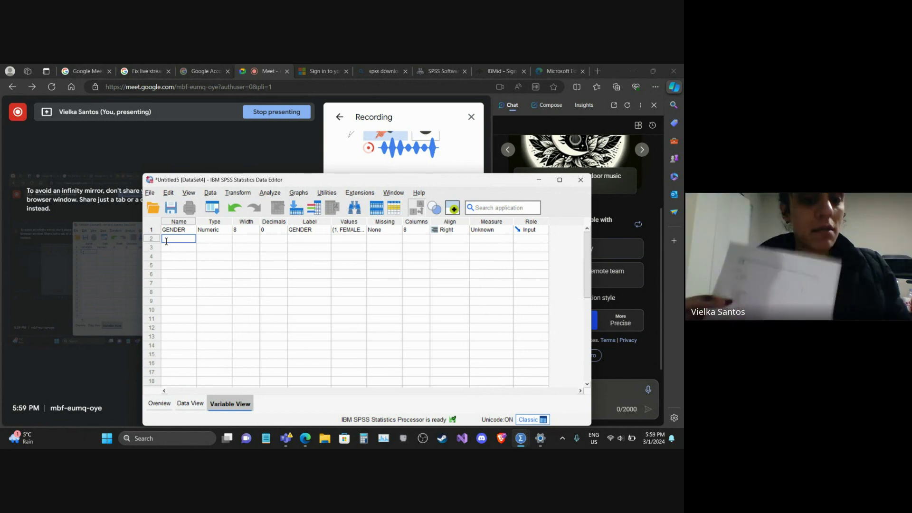
pyautogui.write('AGE')
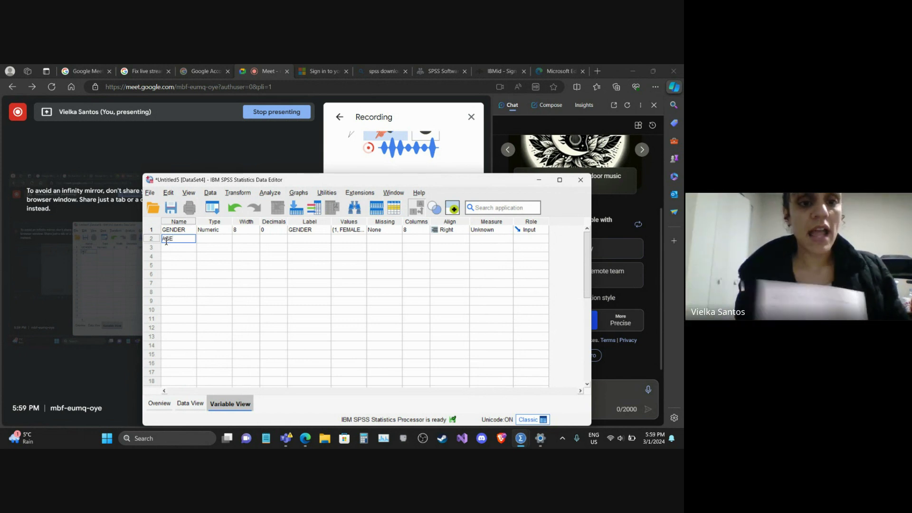
pyautogui.click(207, 240)
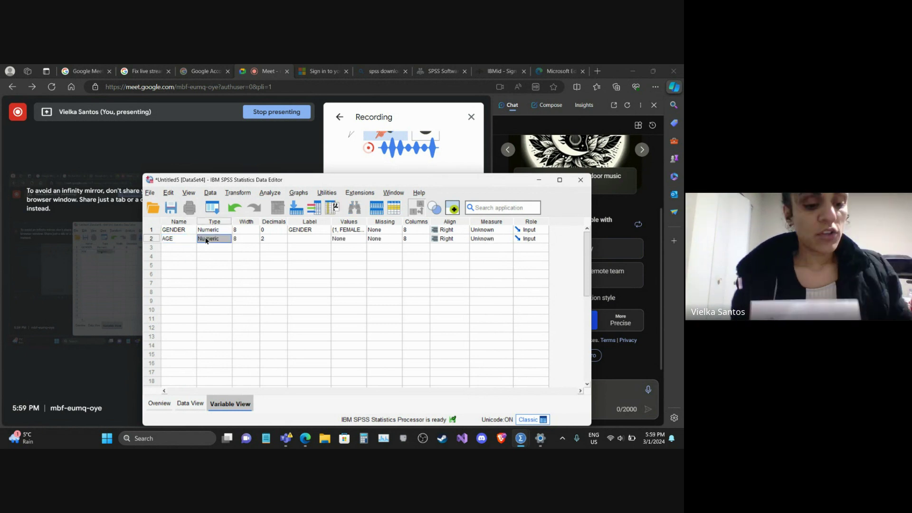
pyautogui.press('Tab')
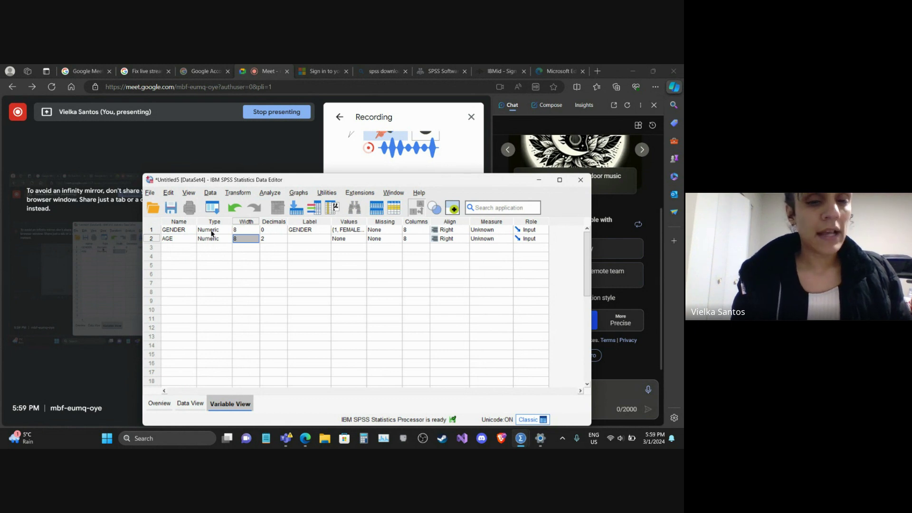
# Step: Check the variable type settings of GENDER and close them without making changes
pyautogui.click(212, 231)
pyautogui.click(223, 231)
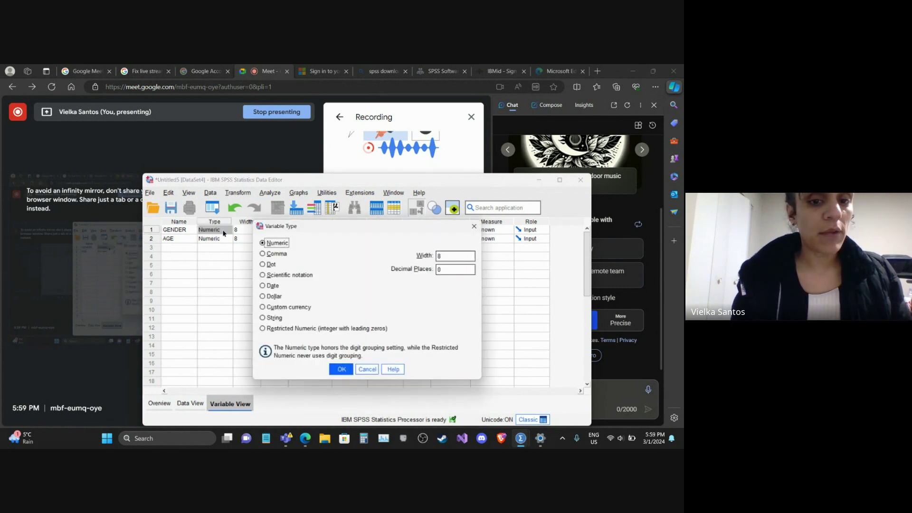
pyautogui.click(474, 226)
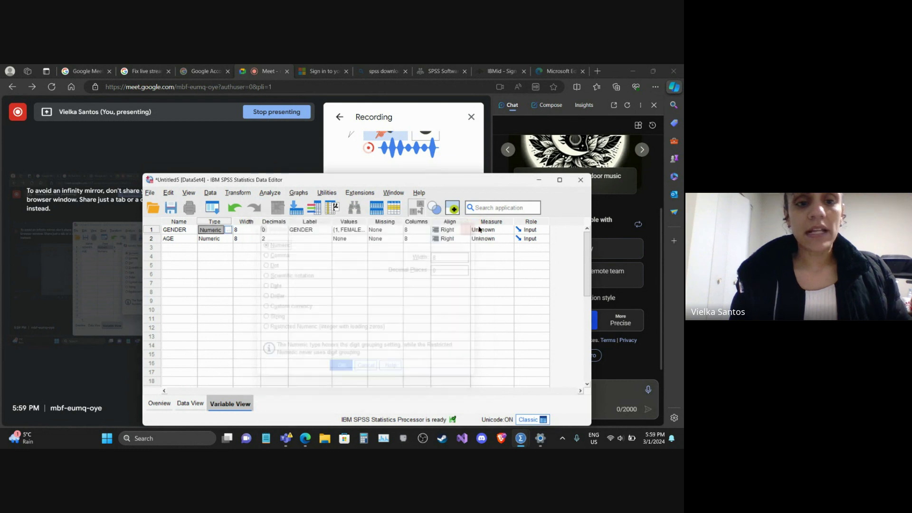
pyautogui.click(227, 240)
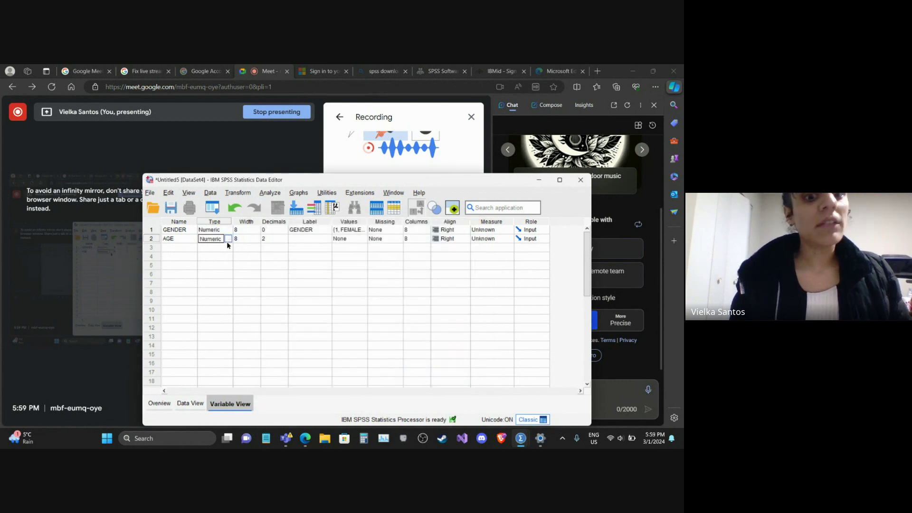
# Step: Set the AGE variable's decimals to 0 and its label to AGE
pyautogui.click(264, 239)
pyautogui.write('0')
pyautogui.click(308, 246)
pyautogui.click(303, 236)
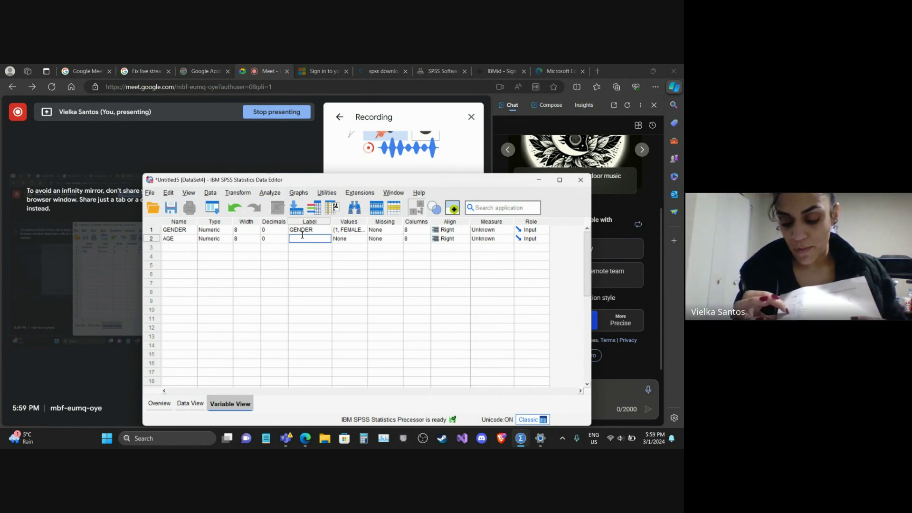
pyautogui.write('AGE')
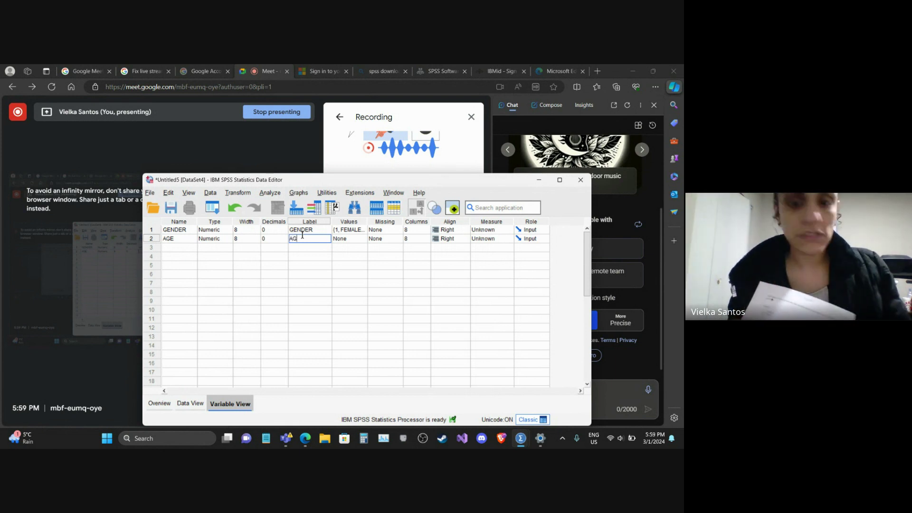
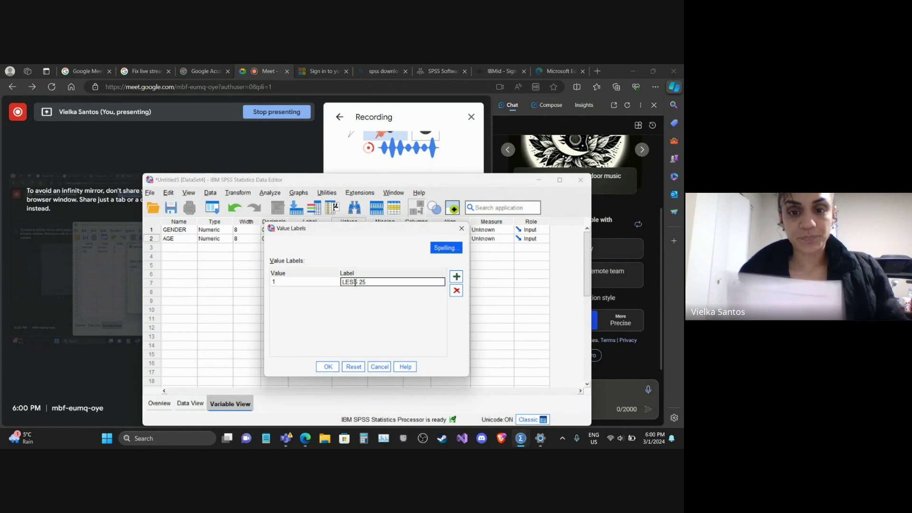
# Step: Add value 2 labelled 26-35 to AGE's value labels
pyautogui.click(456, 277)
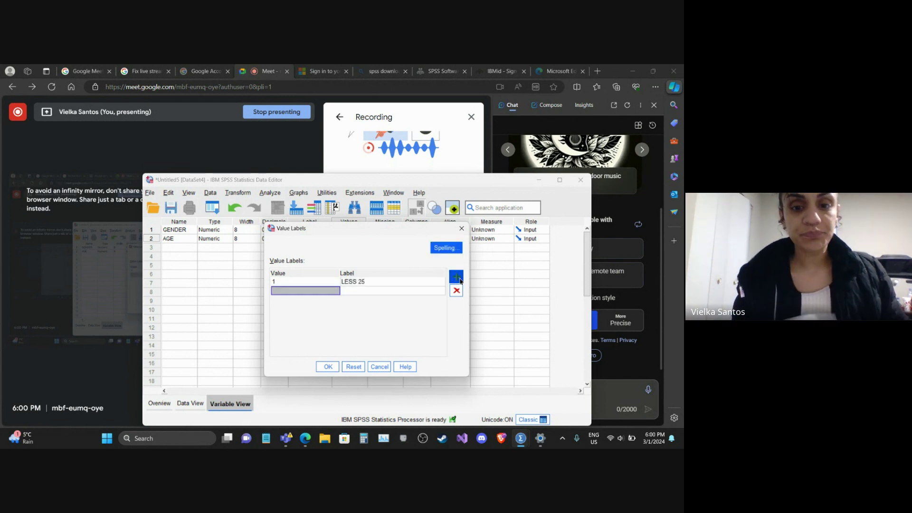
pyautogui.click(292, 291)
pyautogui.write('2')
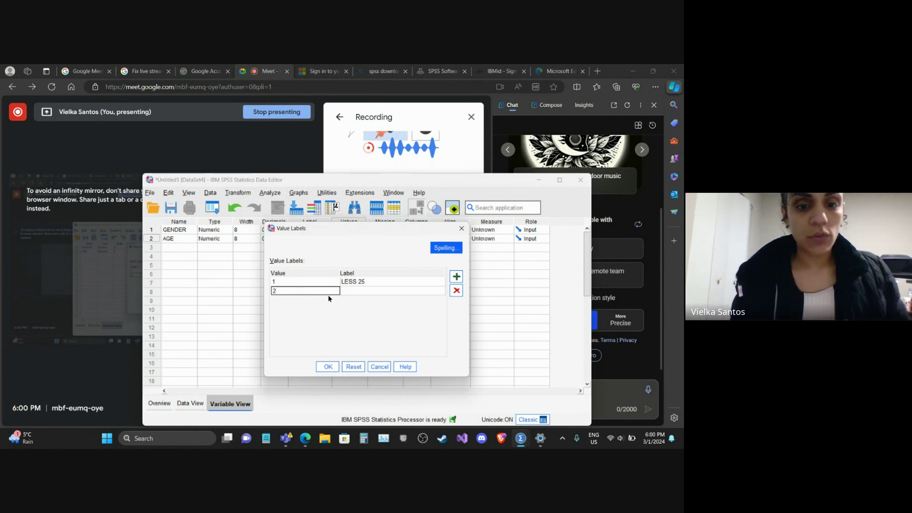
pyautogui.click(345, 292)
pyautogui.click(346, 292)
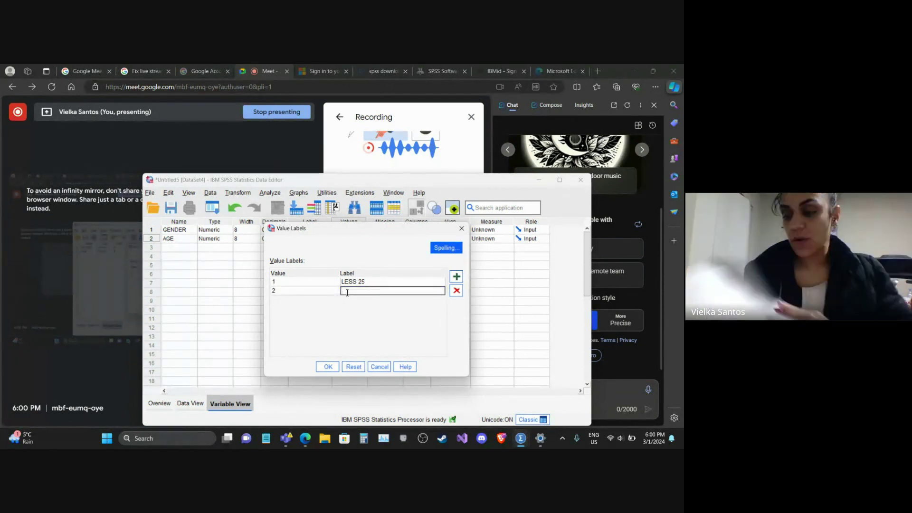
pyautogui.write('25')
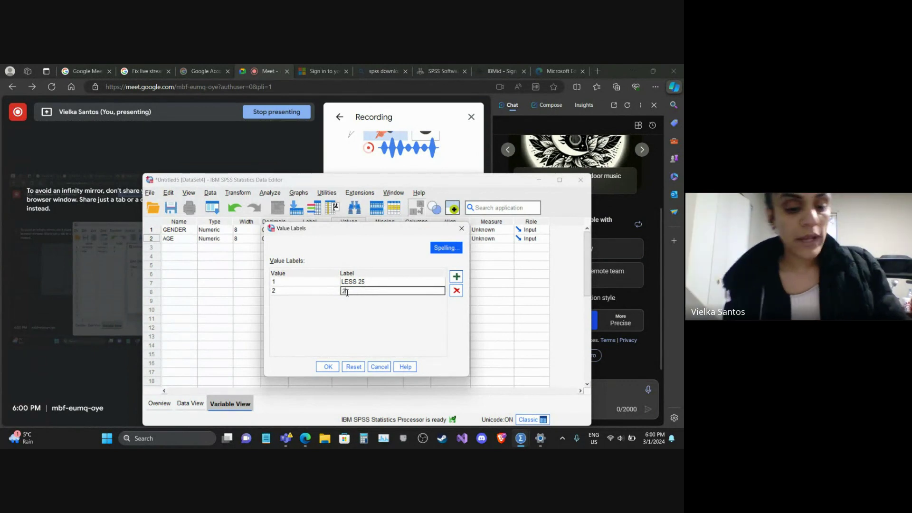
pyautogui.write('+')
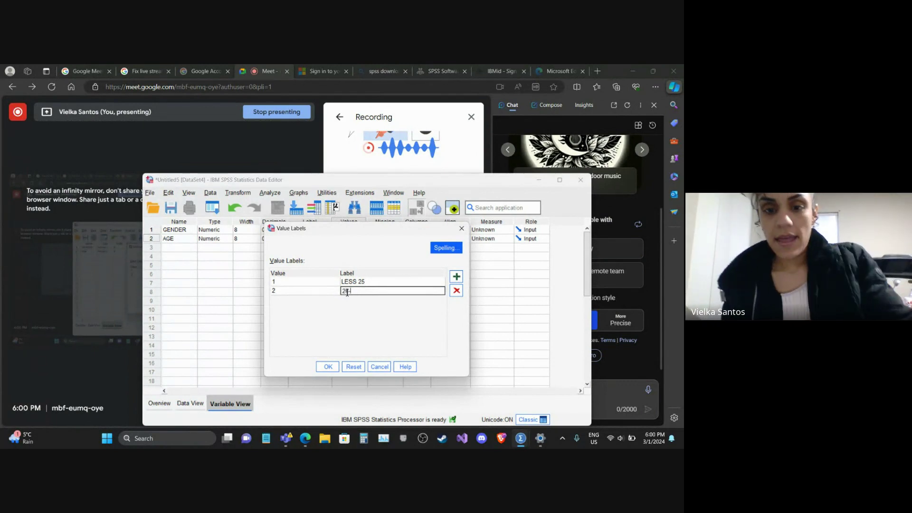
pyautogui.write('35')
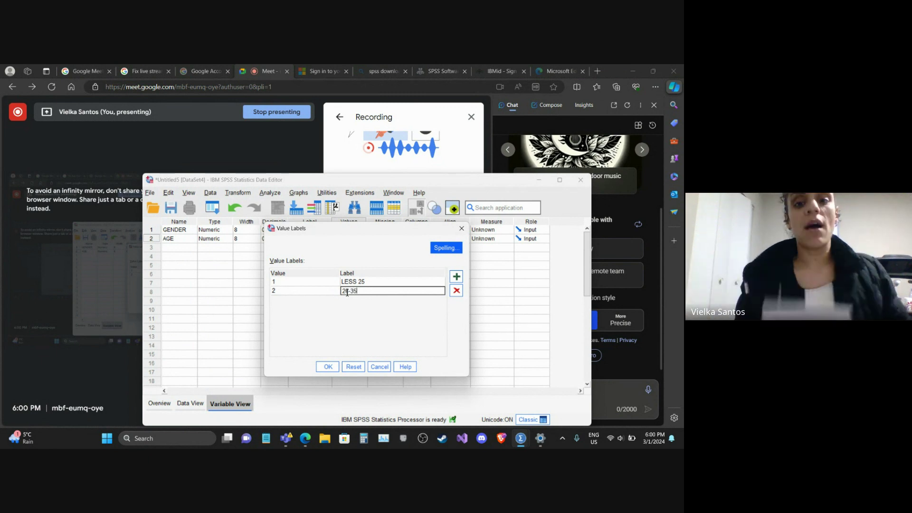
# Step: Add value 3 labelled 36-45 to AGE's value labels and insert a blank row for another entry
pyautogui.click(459, 280)
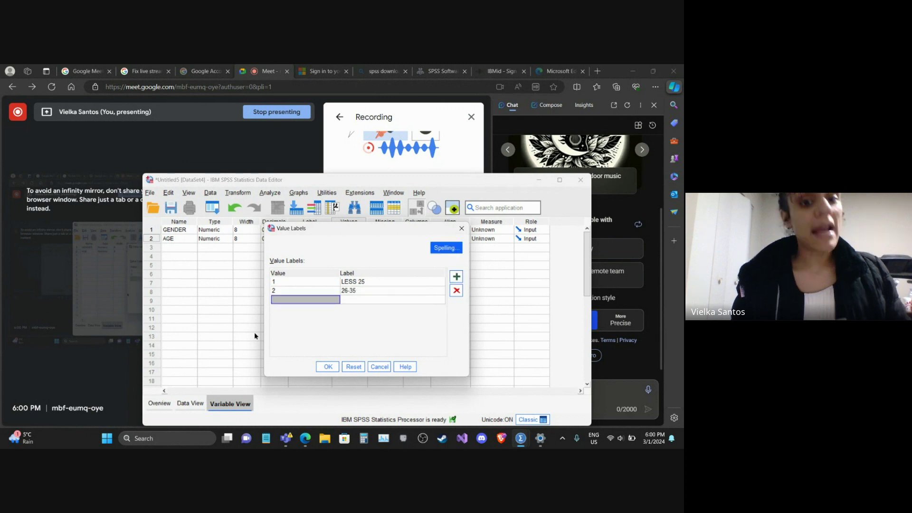
pyautogui.click(284, 297)
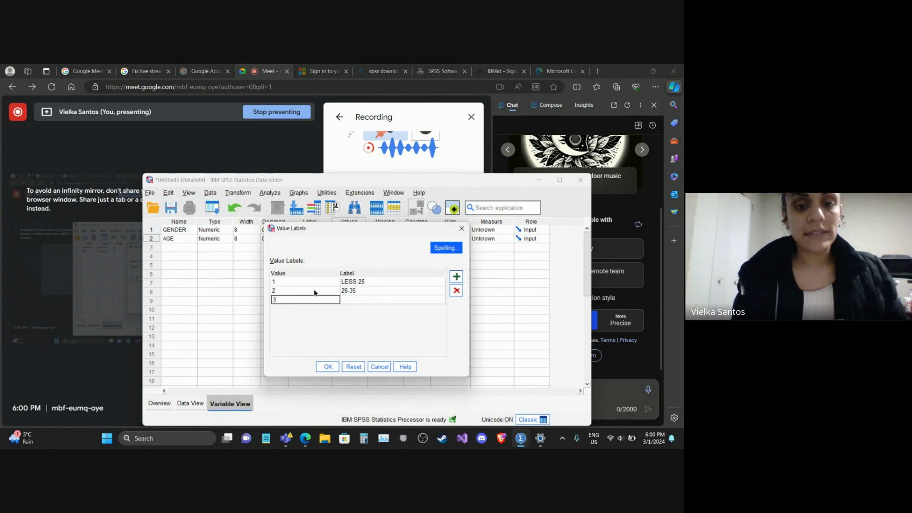
pyautogui.click(373, 301)
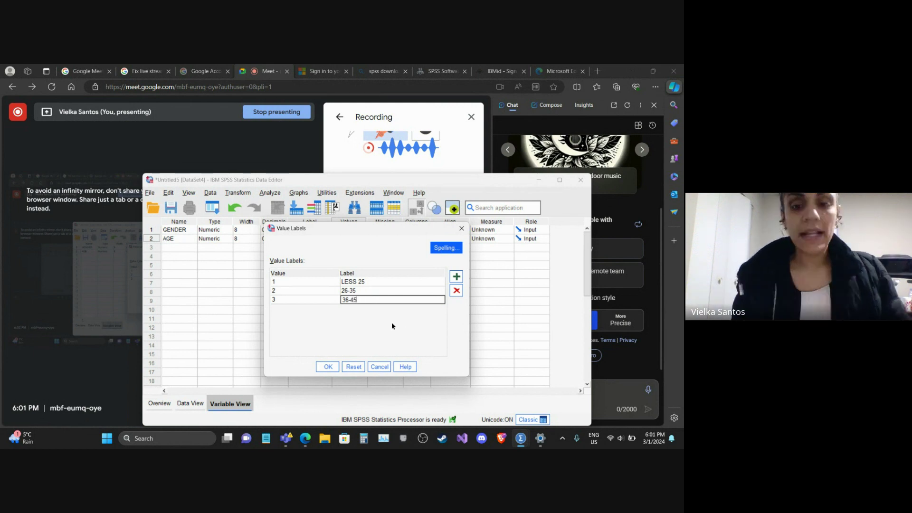
pyautogui.click(456, 277)
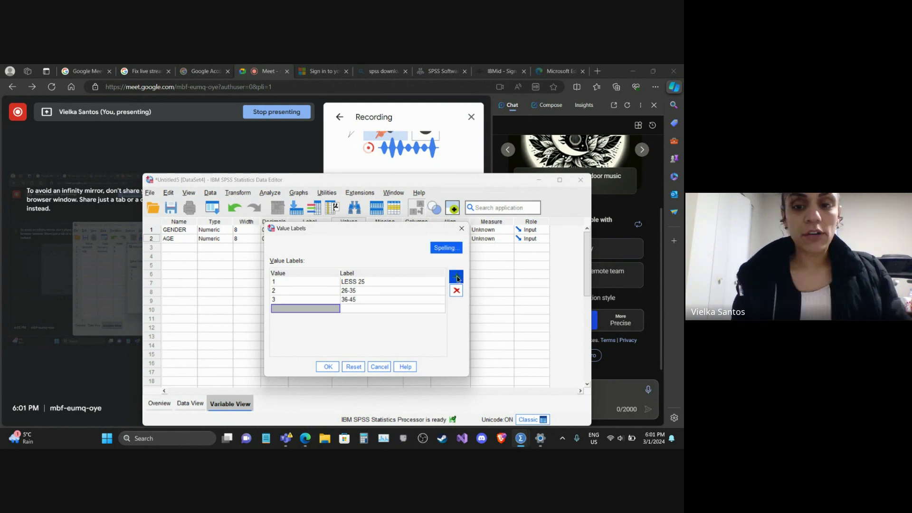
# Step: Add value 4 labelled 46-55 to AGE's value labels and insert a blank row below it
pyautogui.click(303, 310)
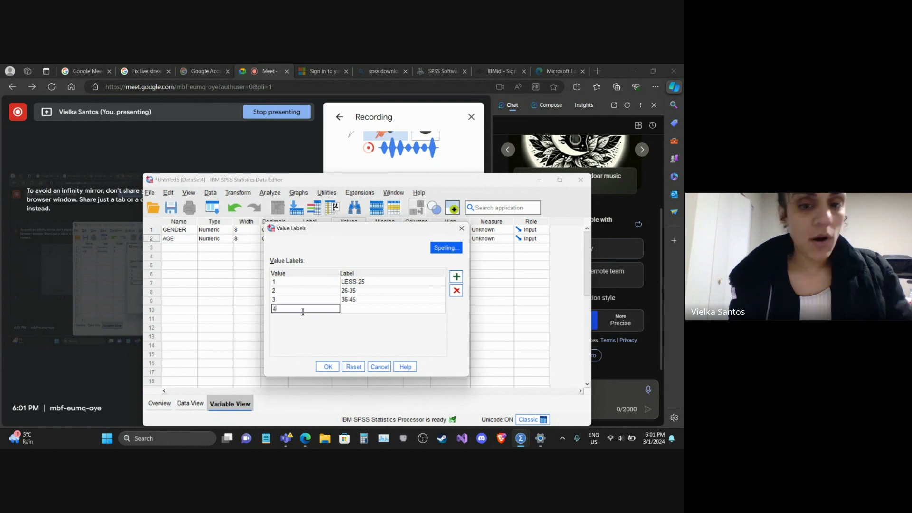
pyautogui.click(374, 309)
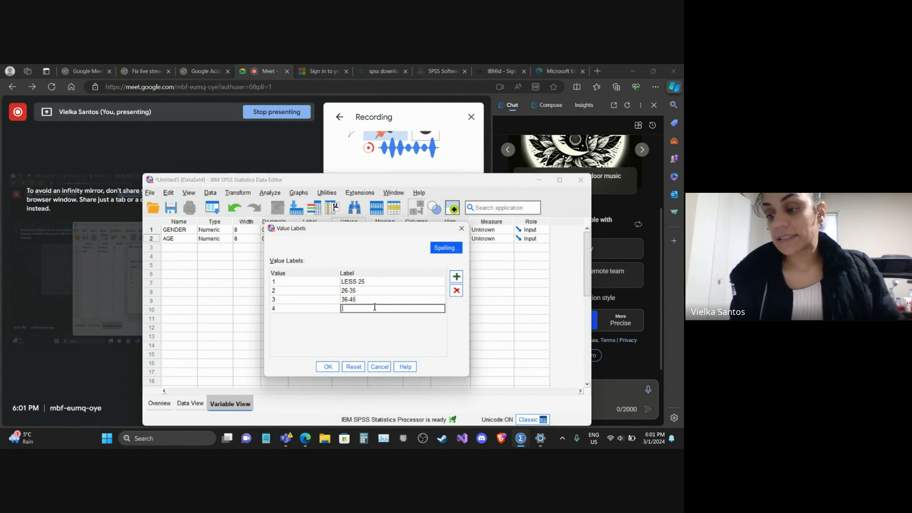
pyautogui.write('46')
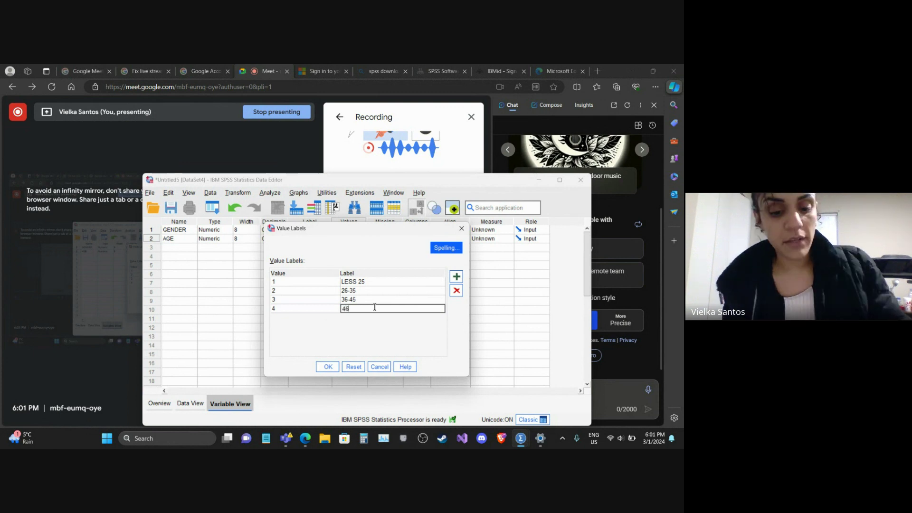
pyautogui.write('-55')
pyautogui.click(452, 281)
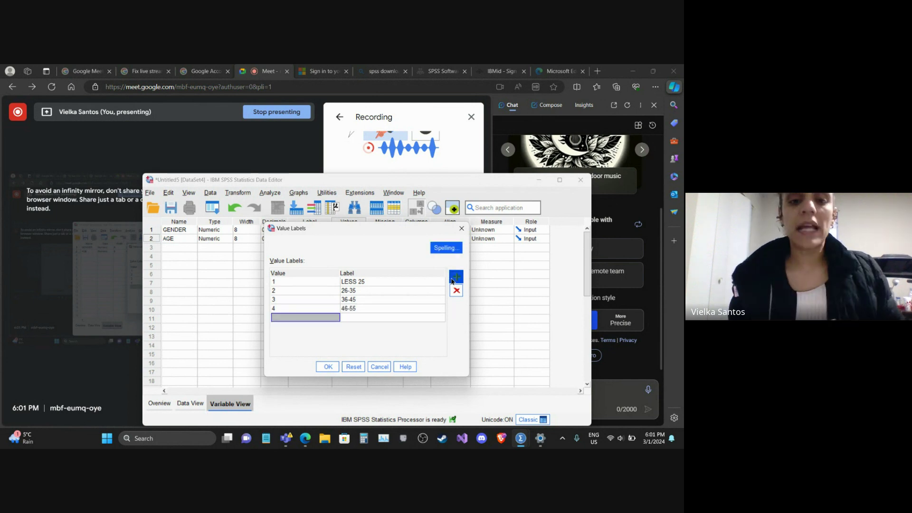
# Step: Add value 5 labelled 55 PLUS to AGE's value labels and accept the value label list
pyautogui.click(299, 317)
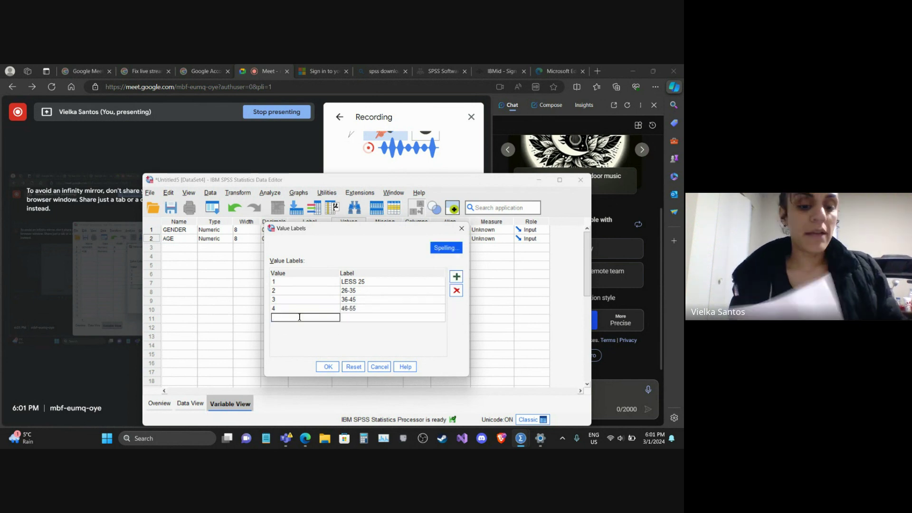
pyautogui.write('5')
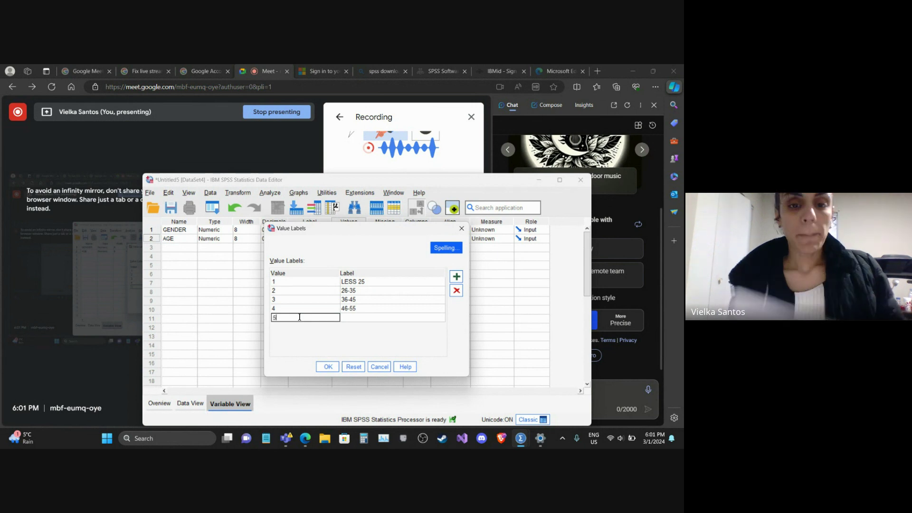
pyautogui.click(371, 317)
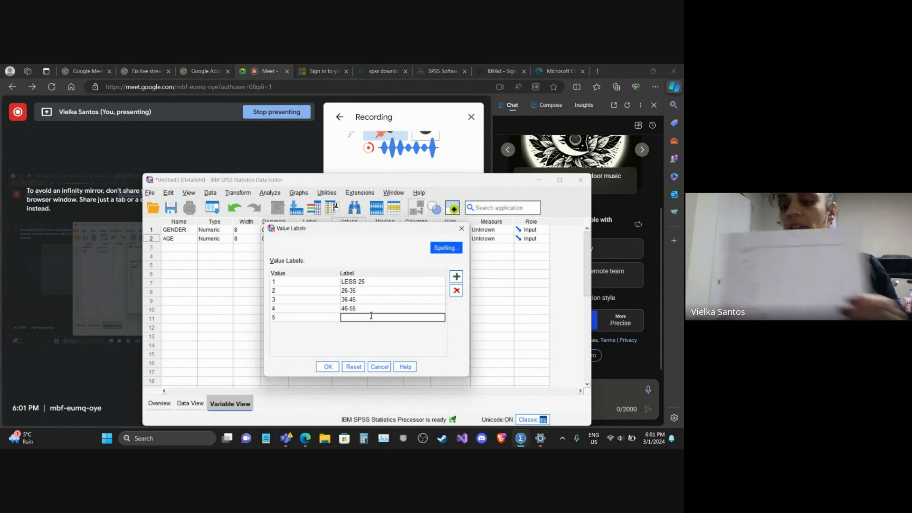
pyautogui.write('55 PLUS')
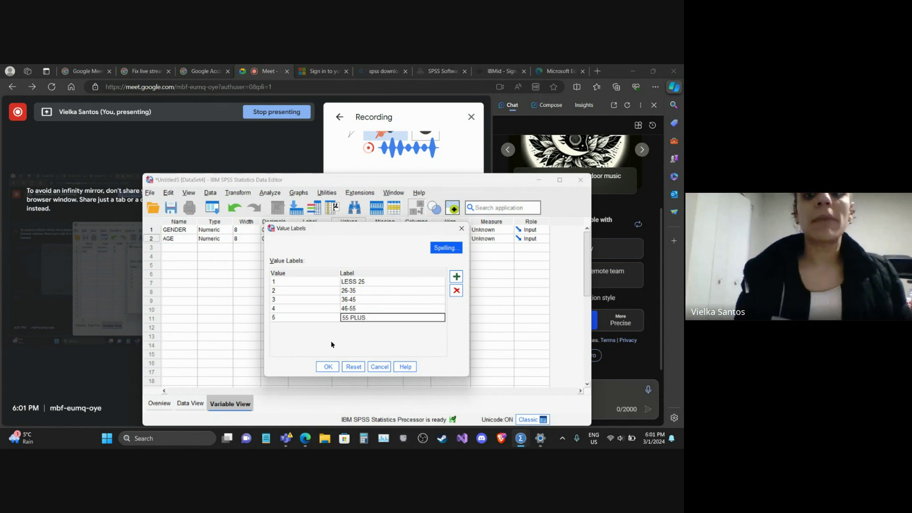
pyautogui.click(327, 371)
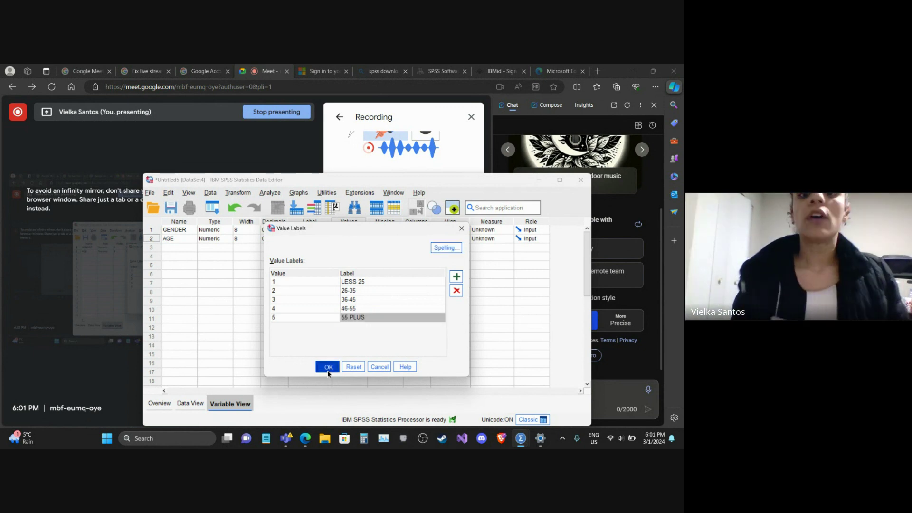
# Step: Set the measurement level of both the GENDER and AGE variables to Ordinal
pyautogui.click(165, 248)
pyautogui.click(166, 248)
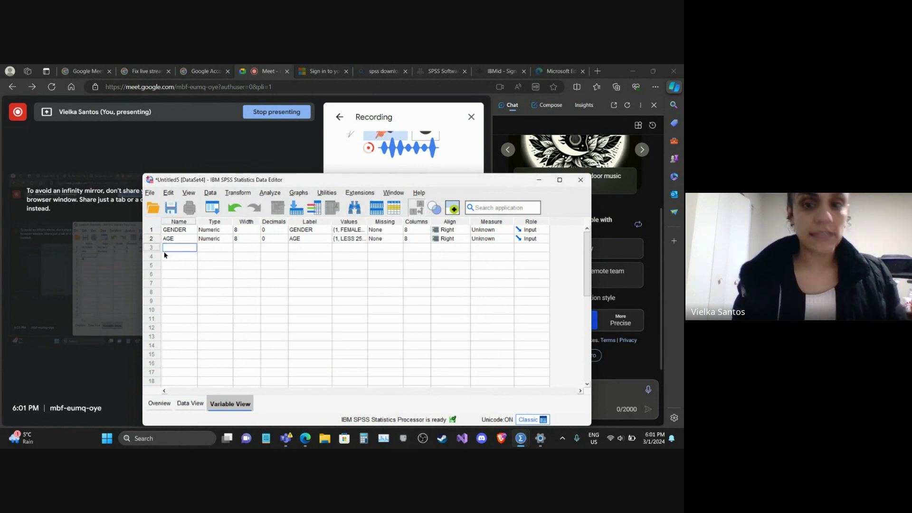
pyautogui.click(495, 231)
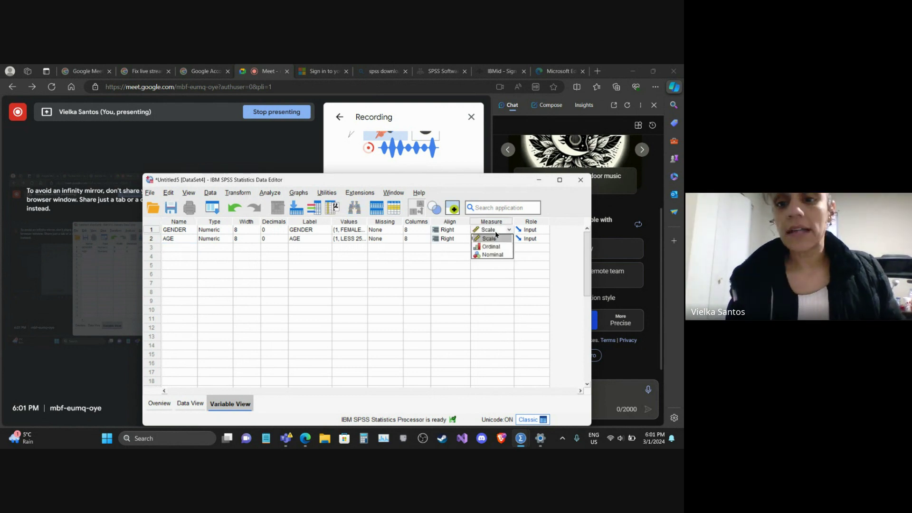
pyautogui.click(495, 246)
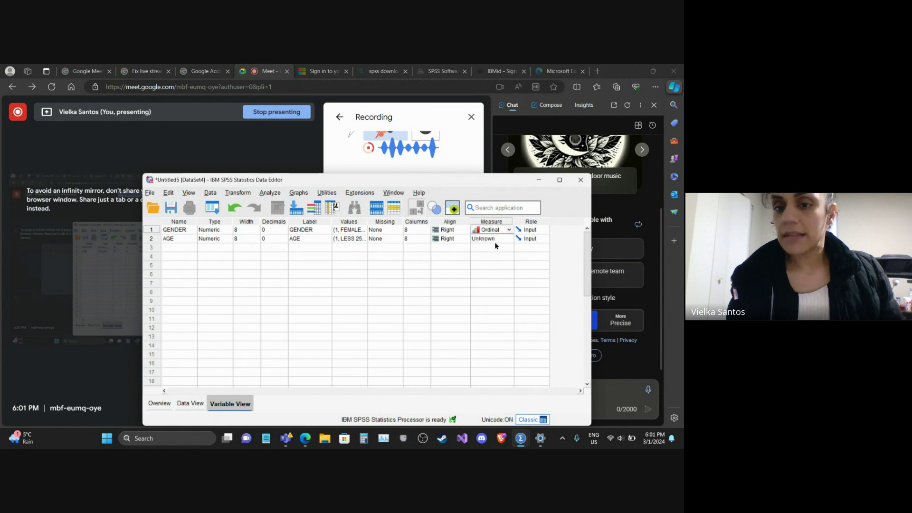
pyautogui.click(495, 245)
pyautogui.click(487, 255)
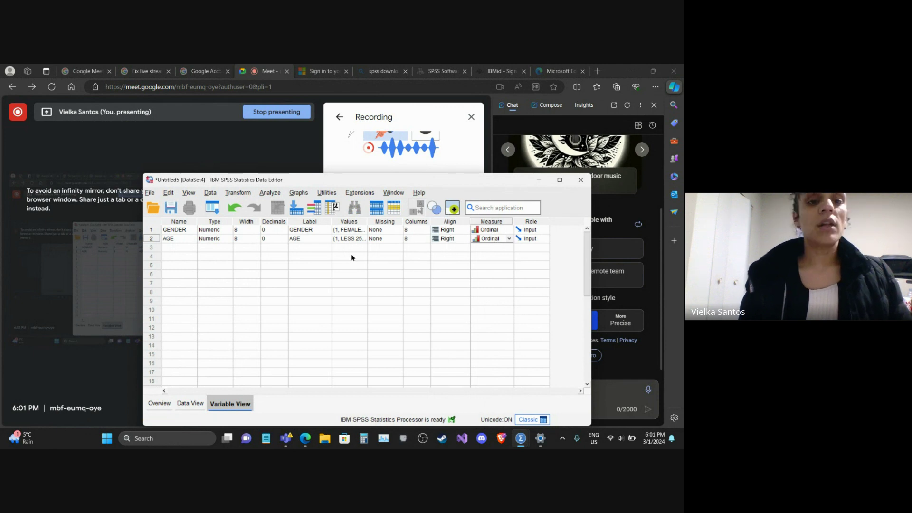
# Step: Move the data editor window out of the way and choose to stay in the Google Meet call
pyautogui.click(174, 248)
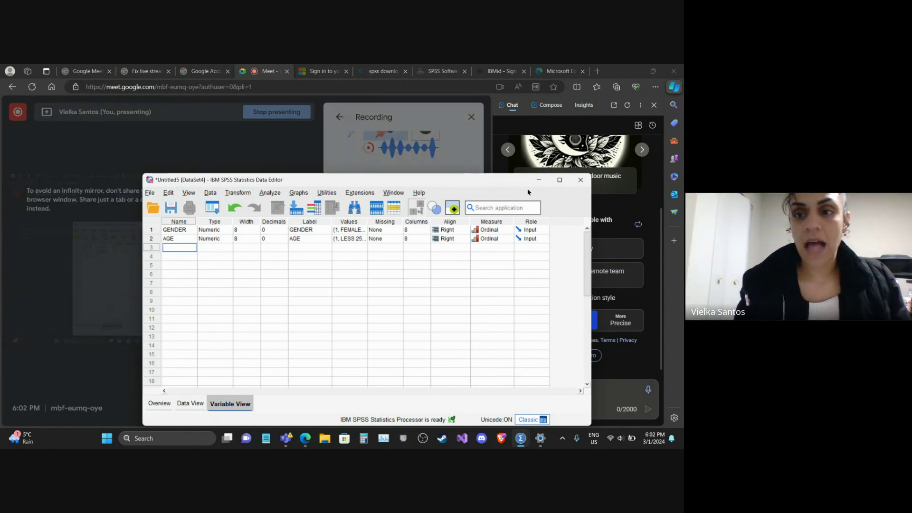
pyautogui.moveTo(404, 179); pyautogui.dragTo(461, 348)
pyautogui.click(295, 314)
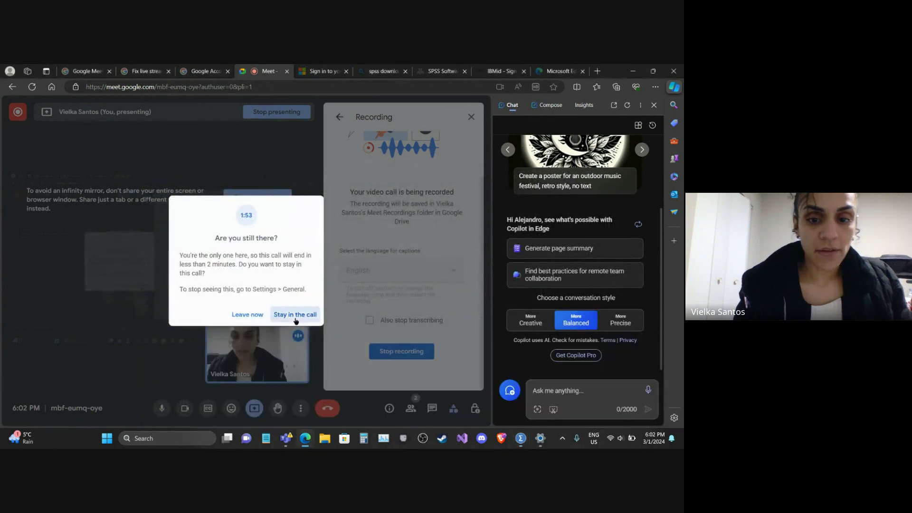
# Step: Switch back to the Untitled5 [DataSet4] window in SPSS and move it fully into view over the browser
pyautogui.moveTo(528, 445)
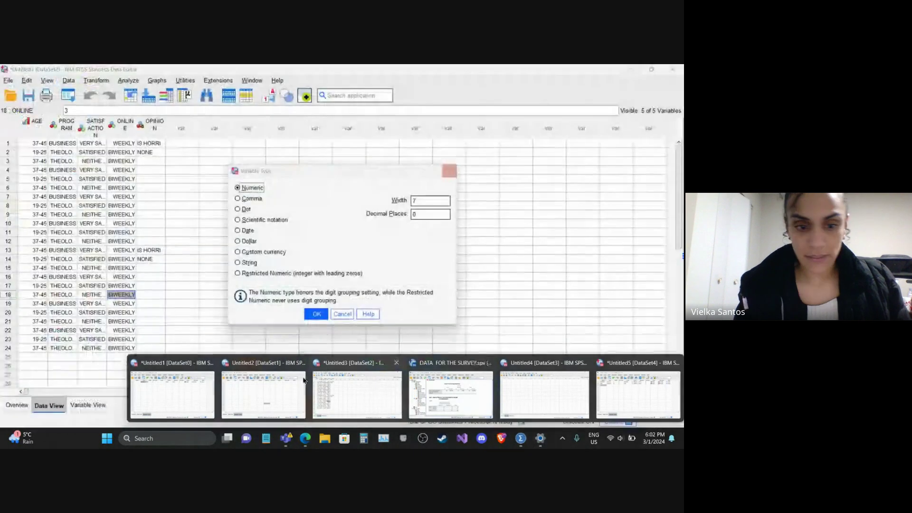
pyautogui.moveTo(183, 382)
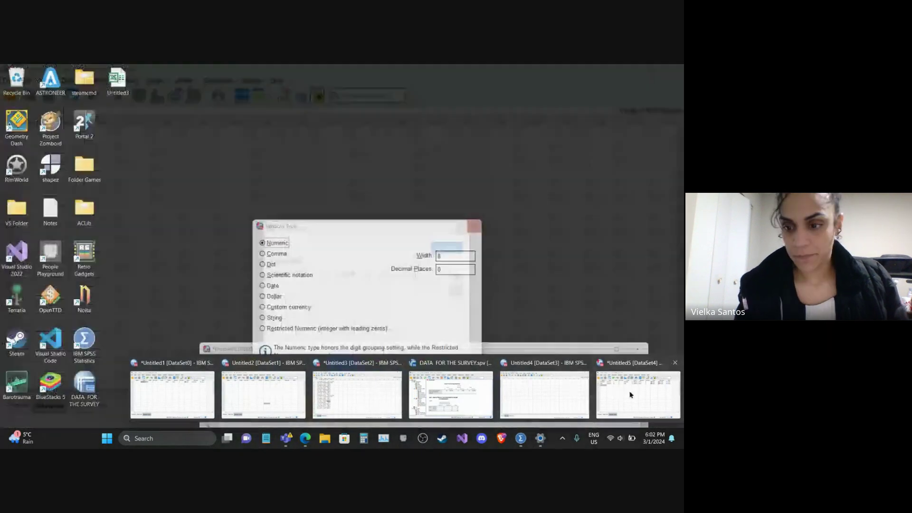
pyautogui.click(631, 395)
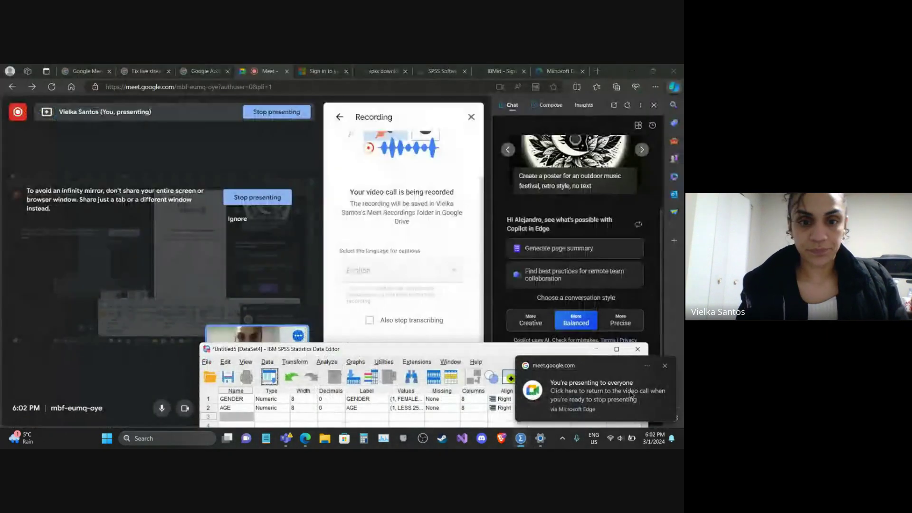
pyautogui.click(418, 319)
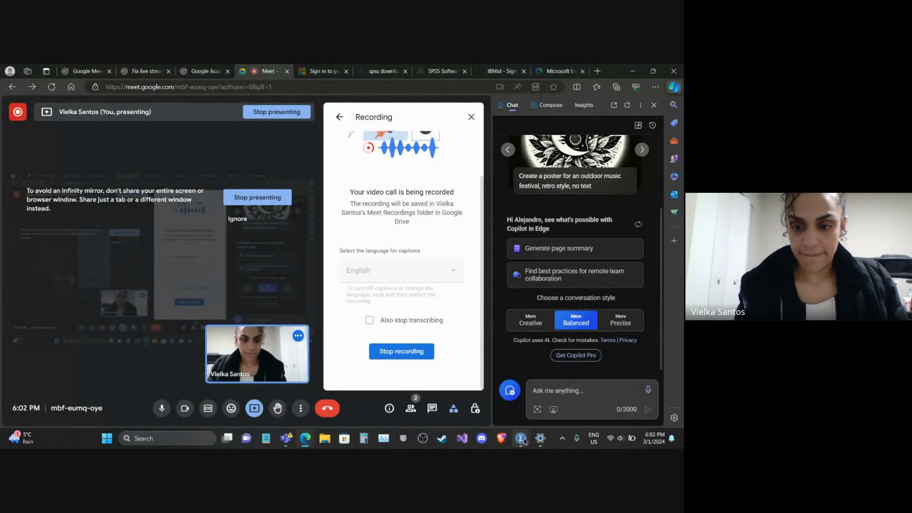
pyautogui.moveTo(521, 438)
pyautogui.click(618, 399)
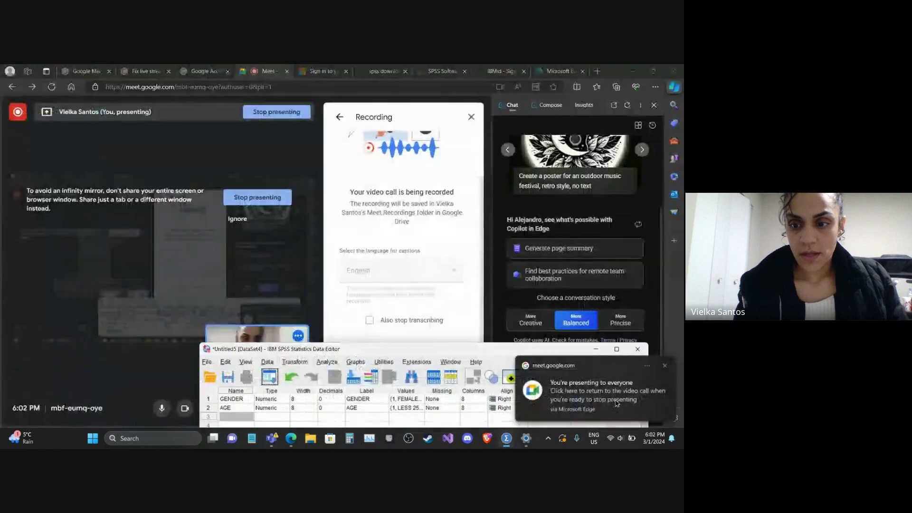
pyautogui.moveTo(375, 355); pyautogui.dragTo(323, 145)
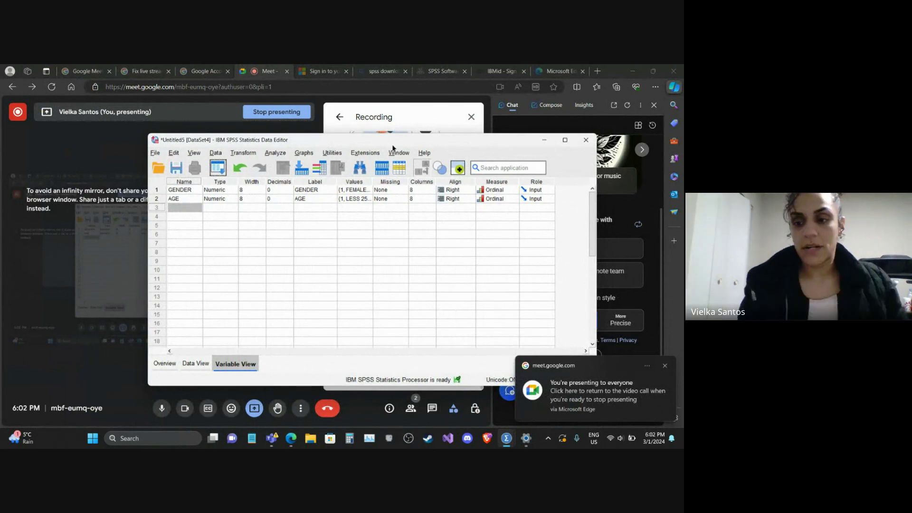
# Step: Create a third variable named ACTUALWEIGHT in the row below AGE
pyautogui.click(183, 212)
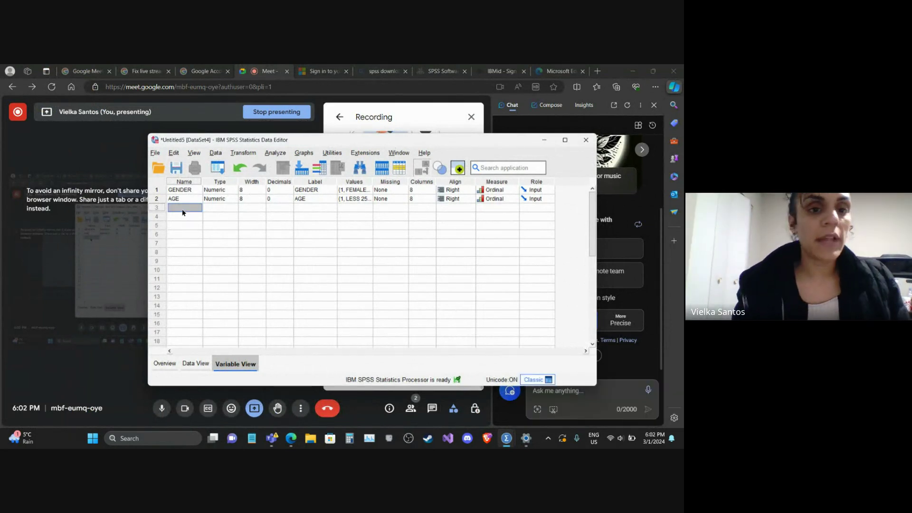
pyautogui.click(182, 207)
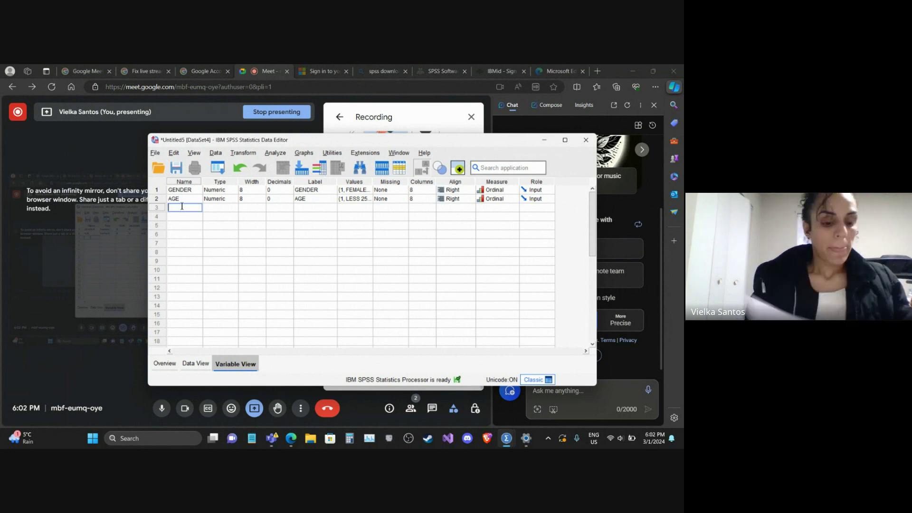
pyautogui.write('ACTUAL W')
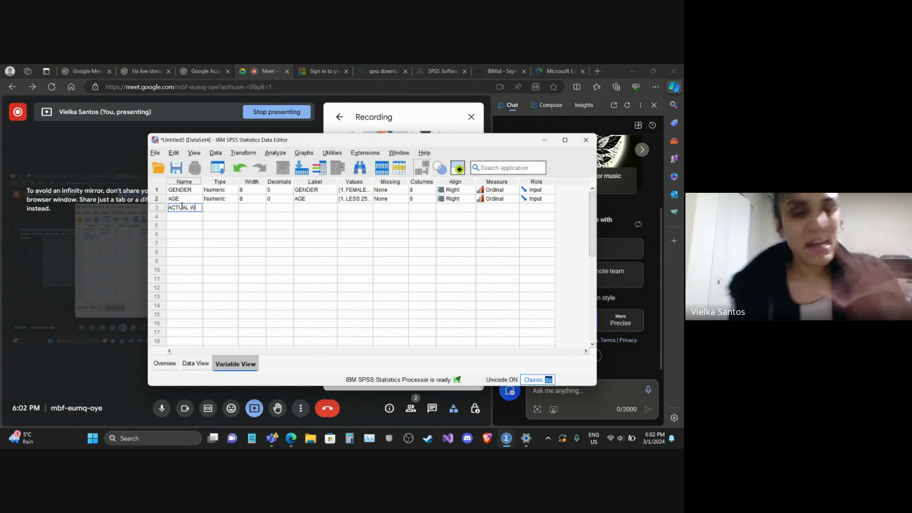
pyautogui.press('BackSpace')
pyautogui.press('BackSpace')
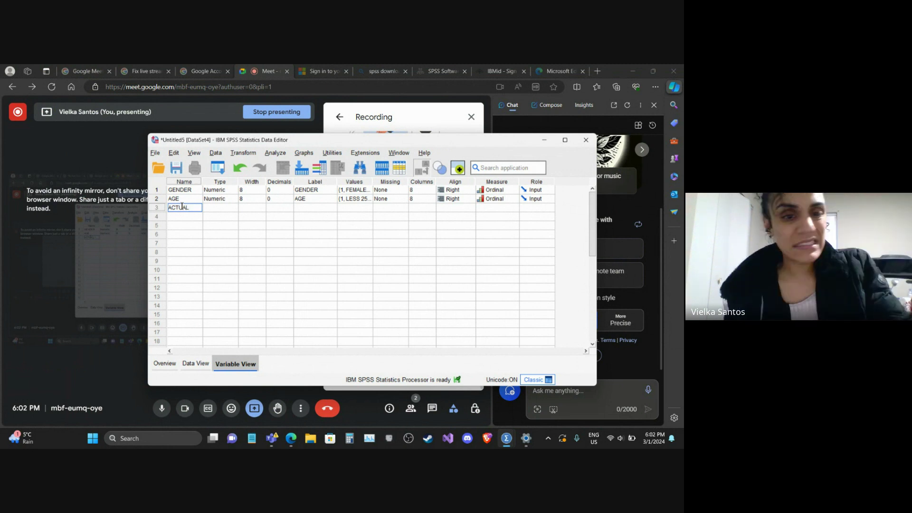
pyautogui.write('WEI')
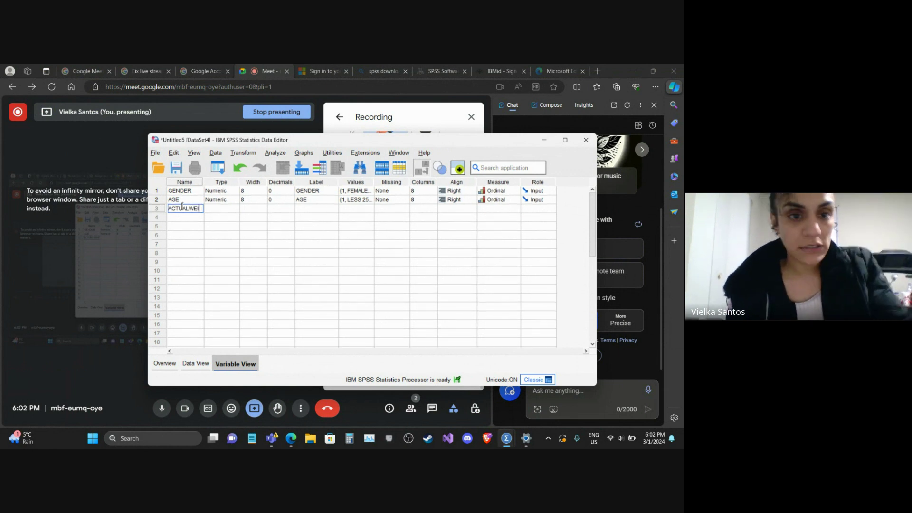
pyautogui.write('G')
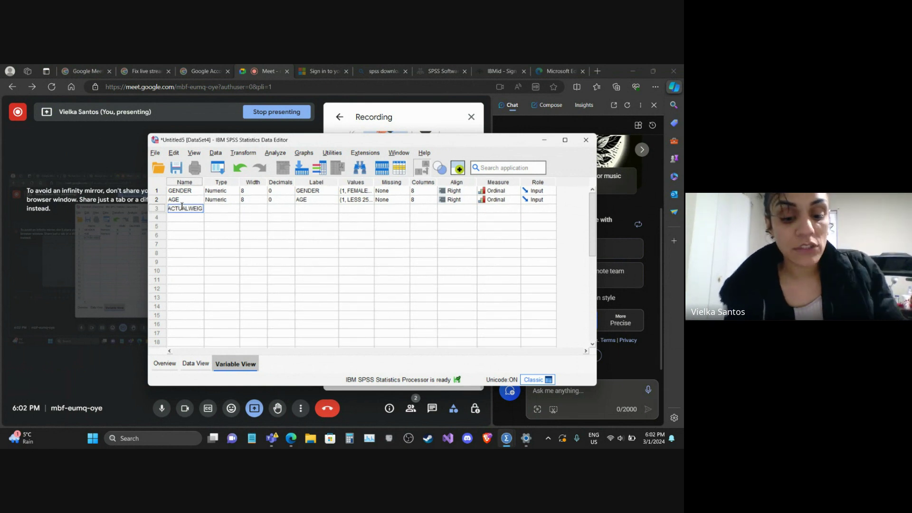
pyautogui.write('HT')
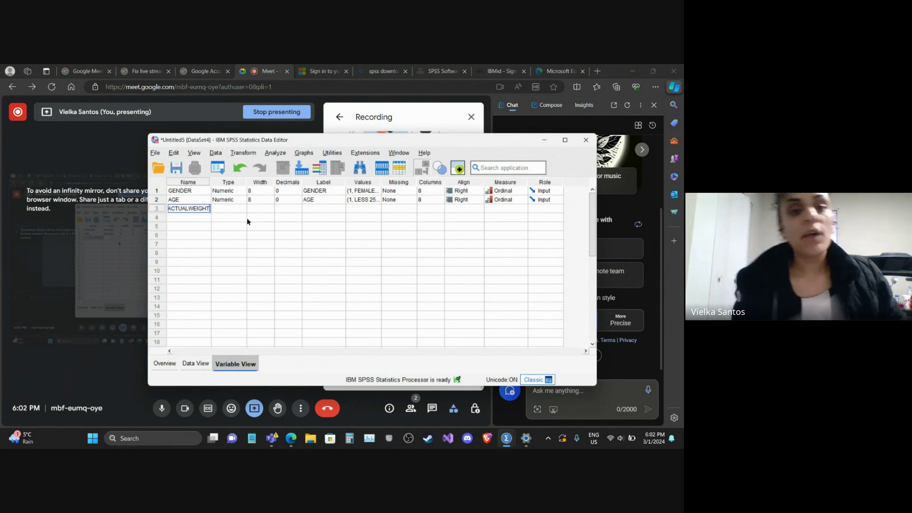
# Step: Set the ACTUALWEIGHT variable's decimals to 0
pyautogui.click(239, 209)
pyautogui.click(292, 210)
pyautogui.doubleClick(286, 207)
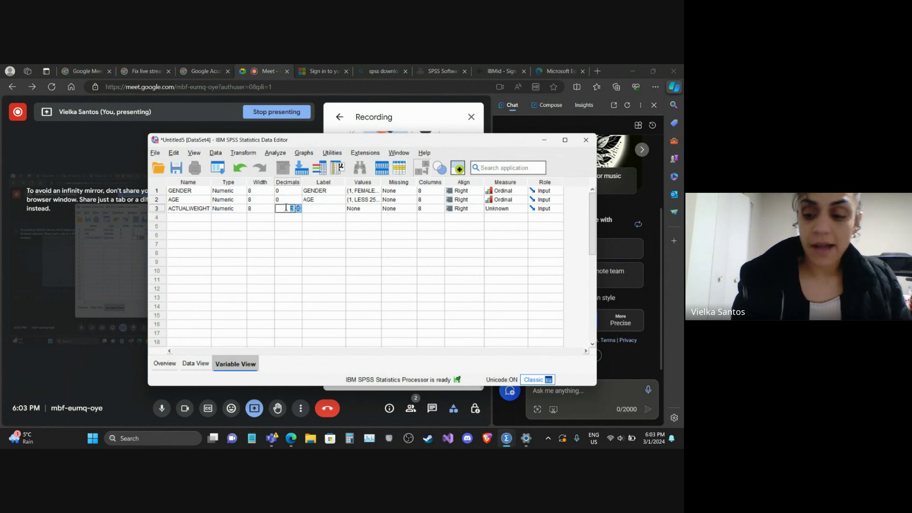
pyautogui.write('0')
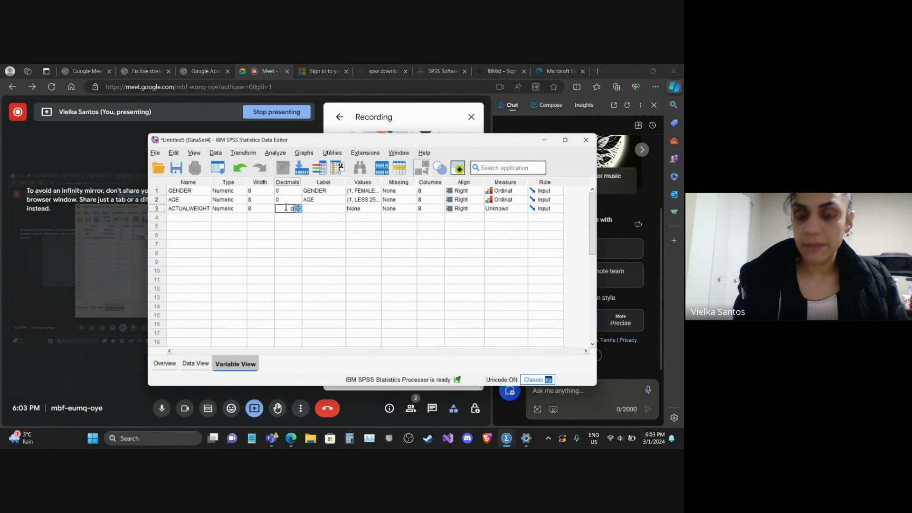
# Step: Enter ACTUAL WEIGHT as the label of the ACTUALWEIGHT variable
pyautogui.click(317, 214)
pyautogui.click(315, 208)
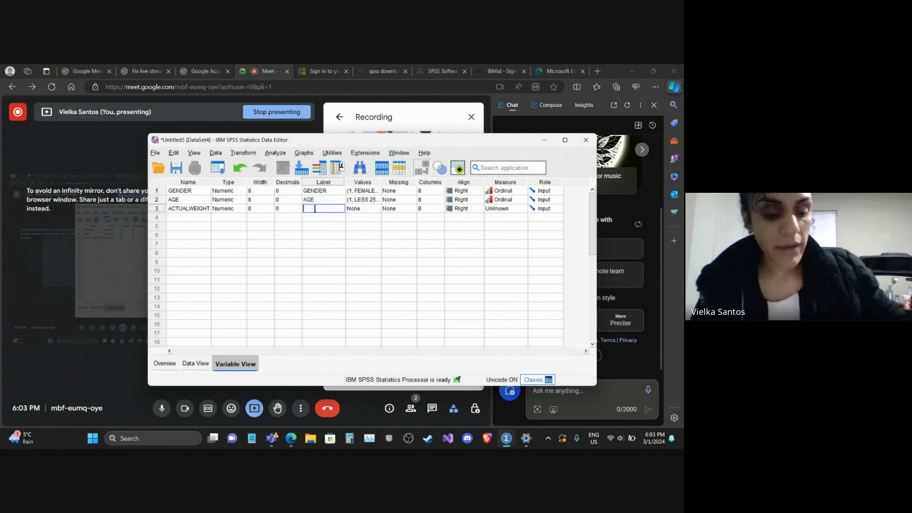
pyautogui.write('UAL')
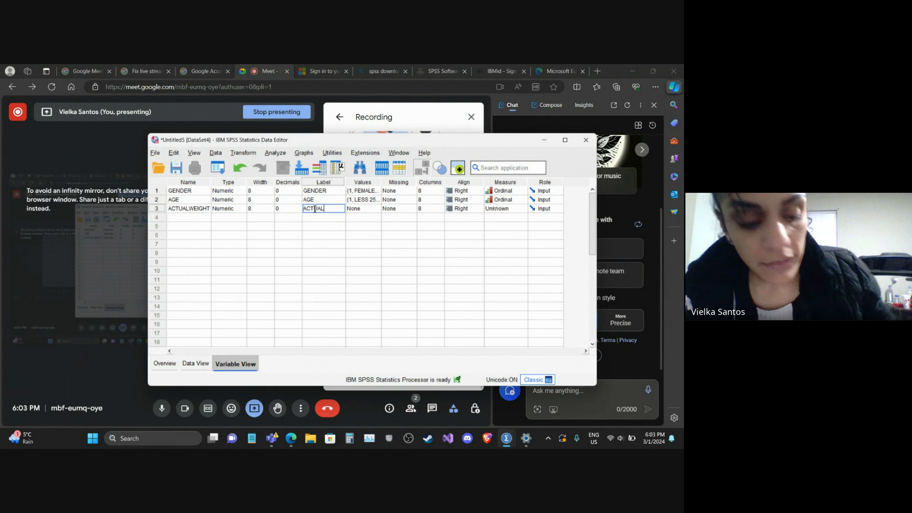
pyautogui.write(' W')
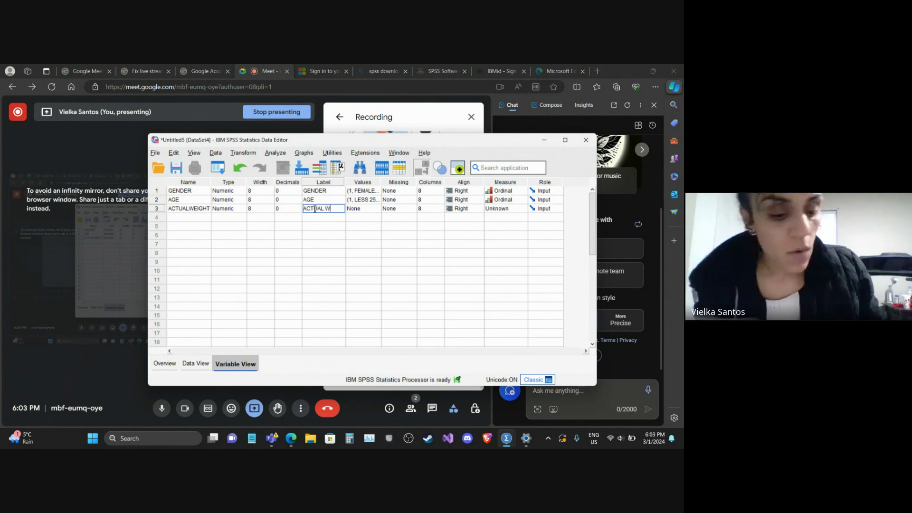
pyautogui.write('EIG')
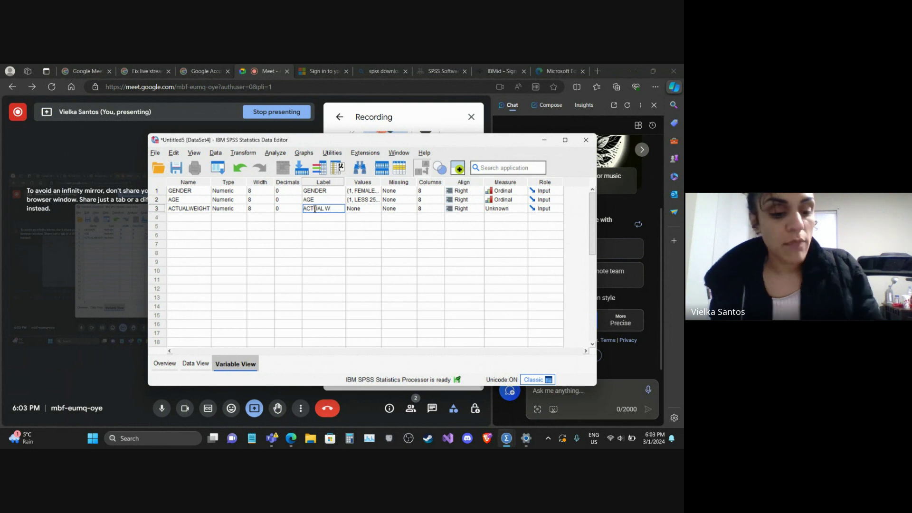
pyautogui.write('HT')
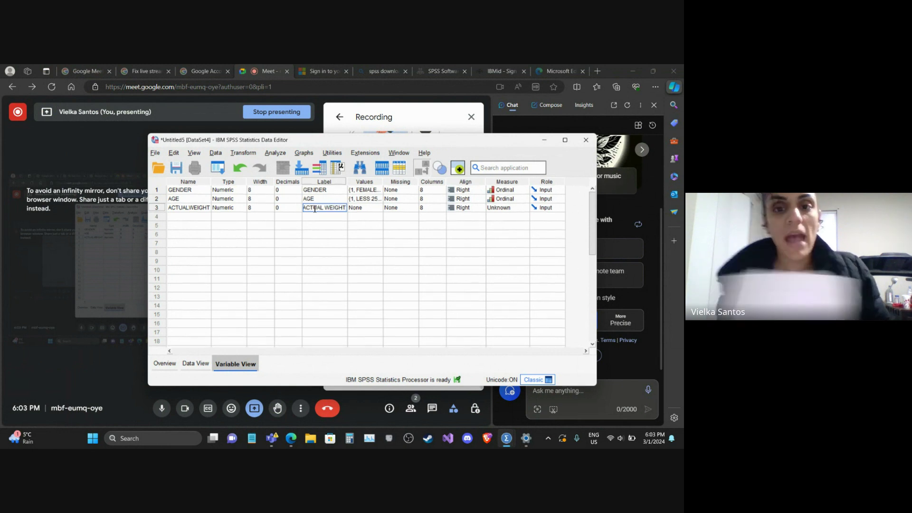
# Step: Open the value labels of the ACTUALWEIGHT variable and define value 1 as LESS 120 POUNDS
pyautogui.click(361, 207)
pyautogui.click(378, 208)
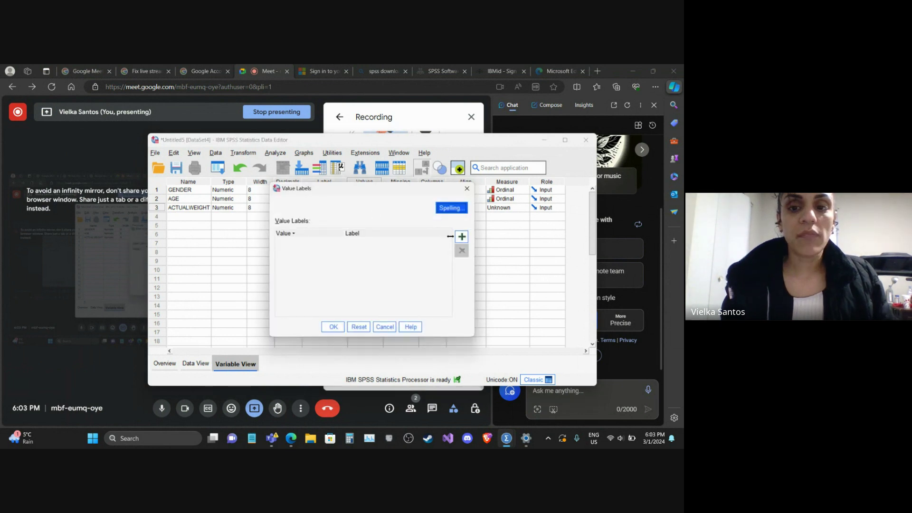
pyautogui.click(461, 238)
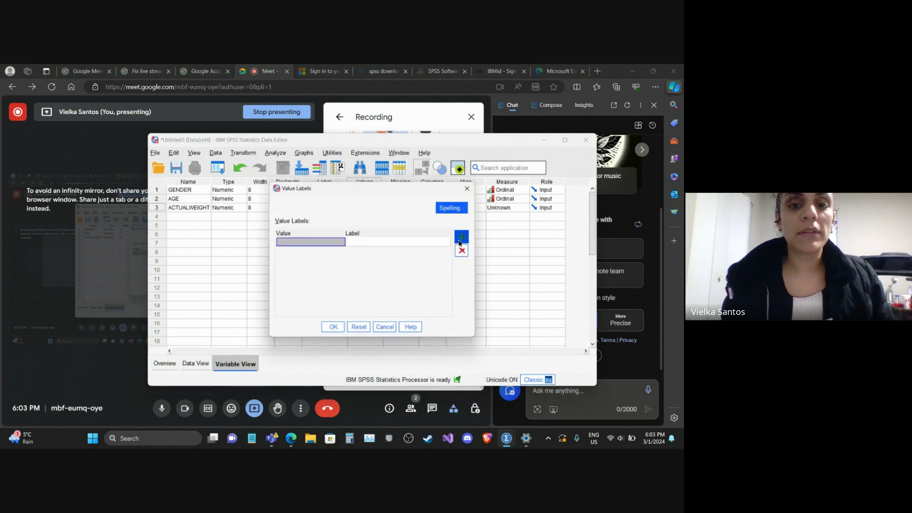
pyautogui.click(295, 240)
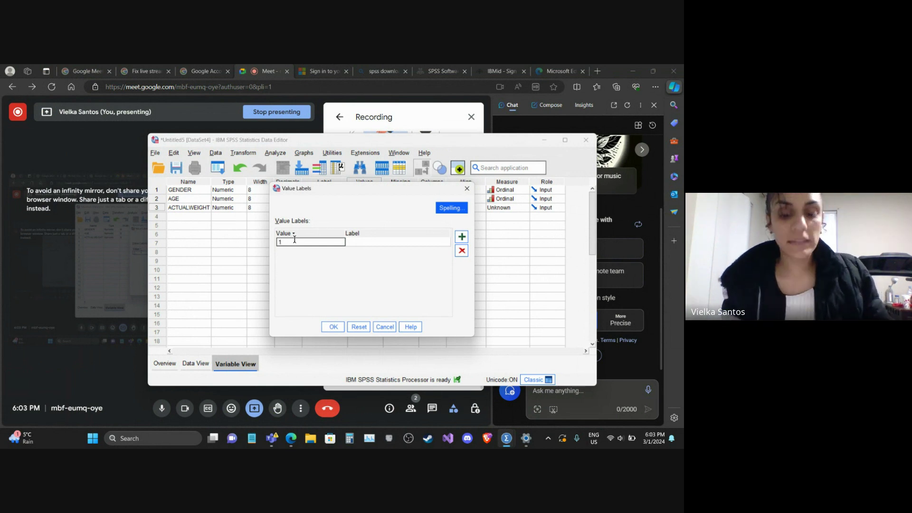
pyautogui.click(365, 241)
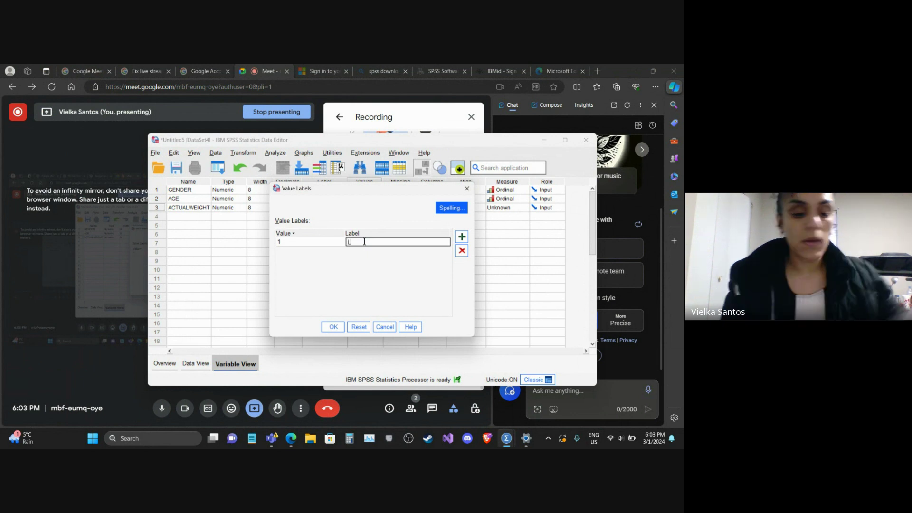
pyautogui.write('12')
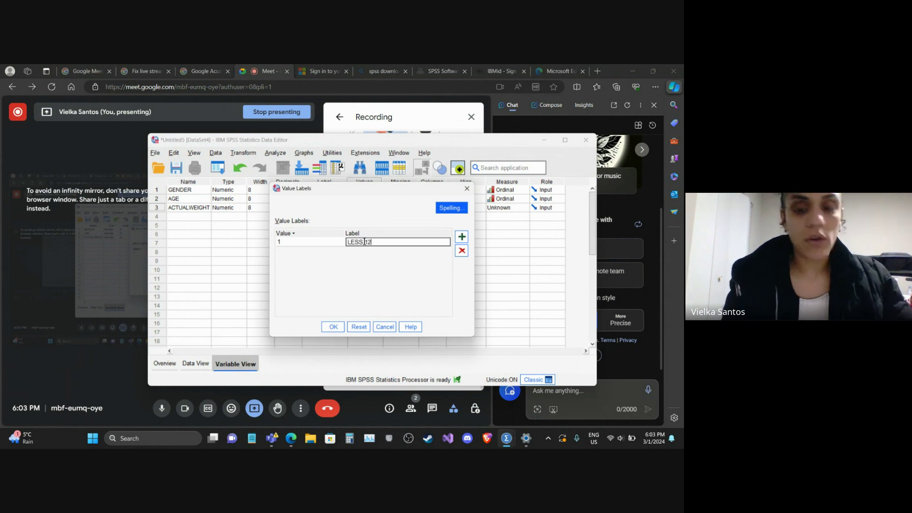
pyautogui.write('0 POUNDS')
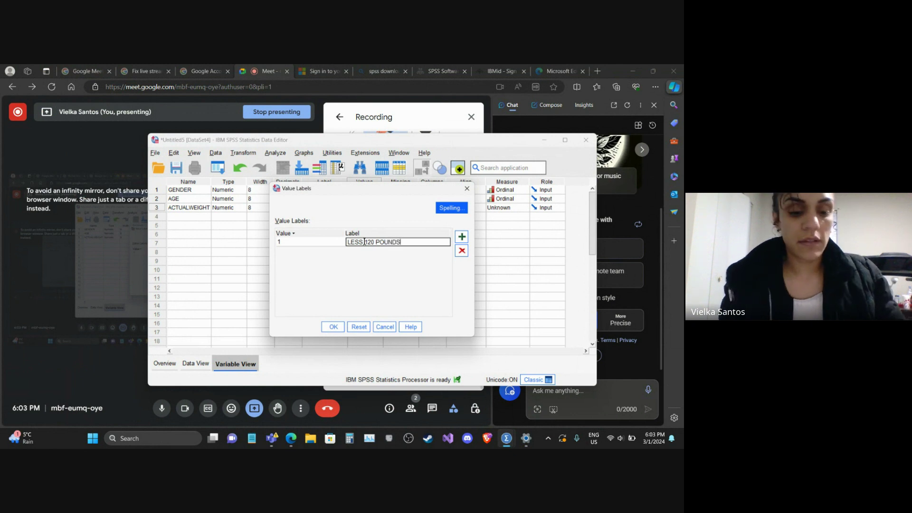
# Step: Add a second ACTUALWEIGHT value label, assigning 121-150 POUNDS to value 2
pyautogui.click(461, 237)
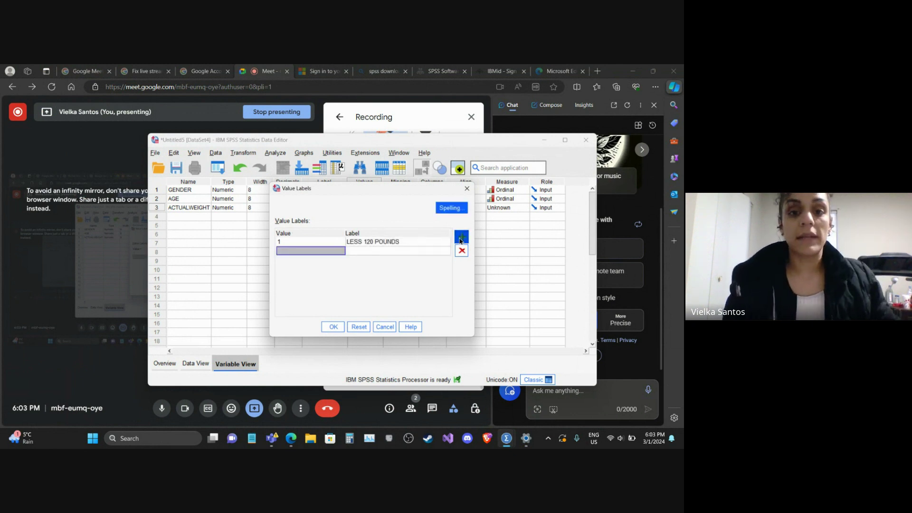
pyautogui.click(327, 252)
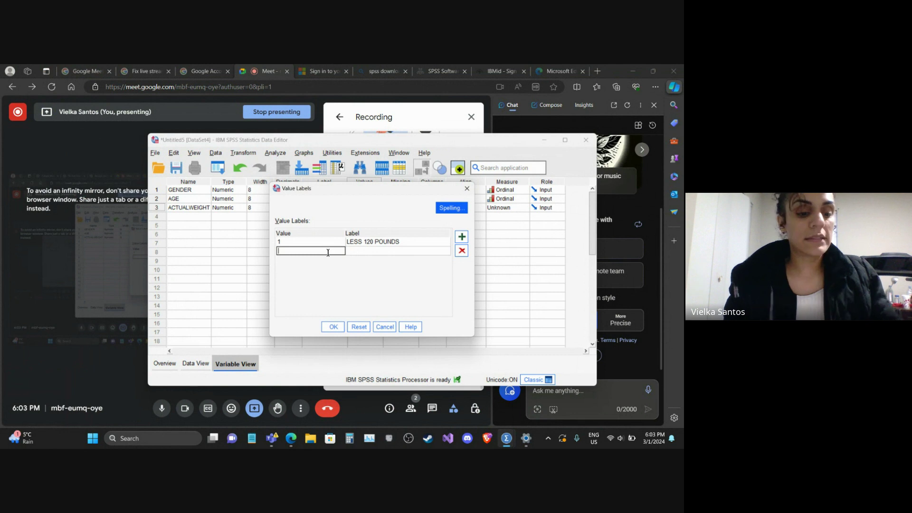
pyautogui.click(348, 250)
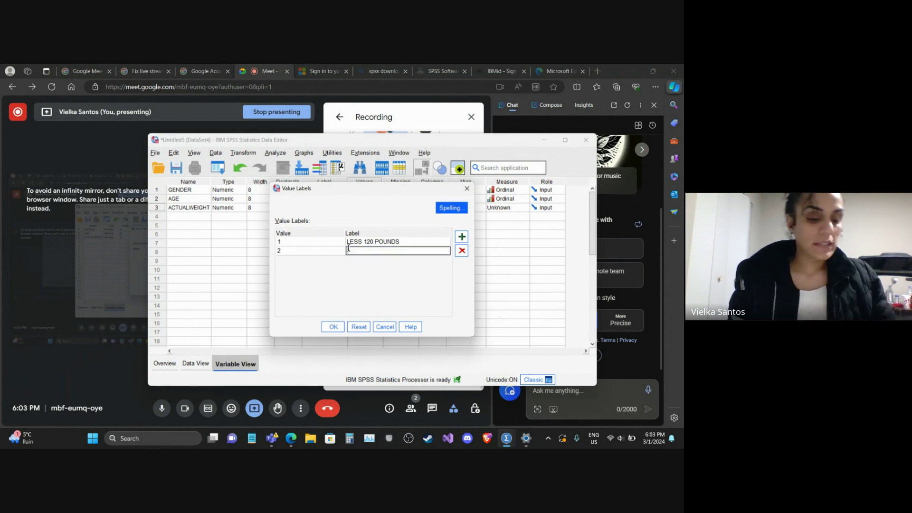
pyautogui.write('12')
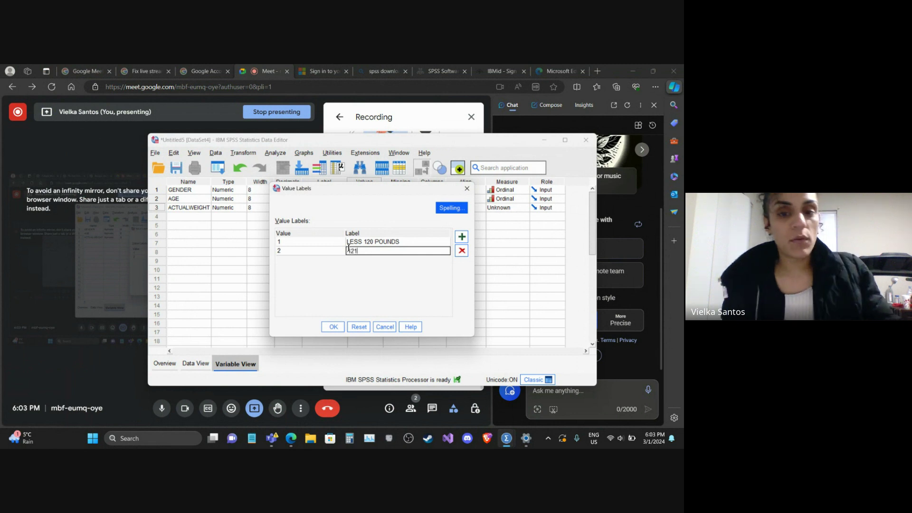
pyautogui.write('1-')
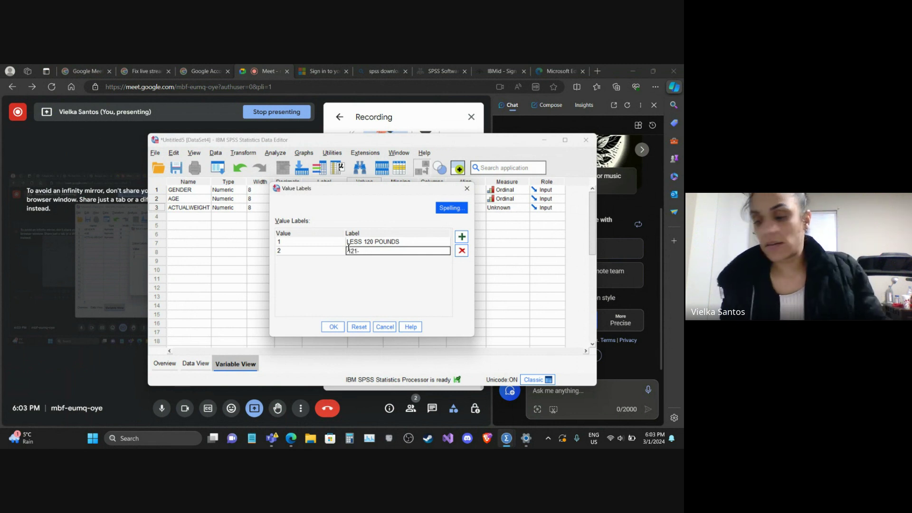
pyautogui.write('150 ')
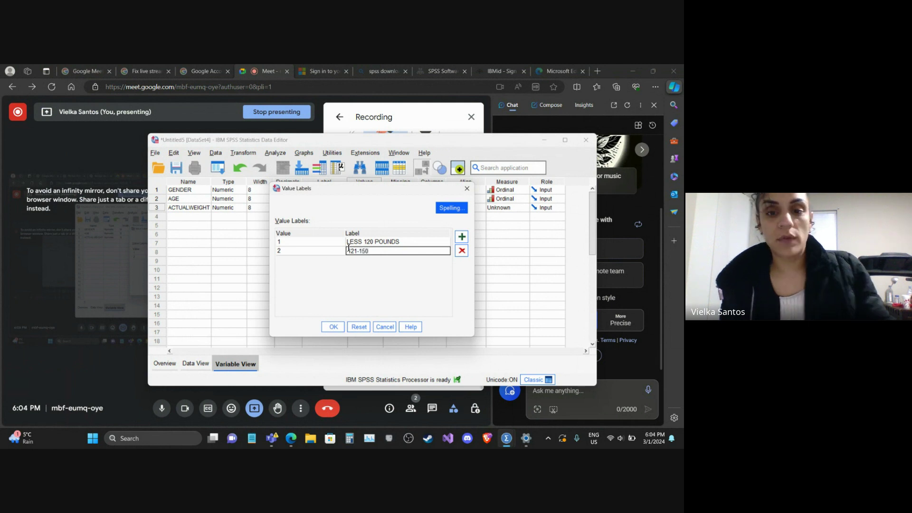
pyautogui.write('POUN')
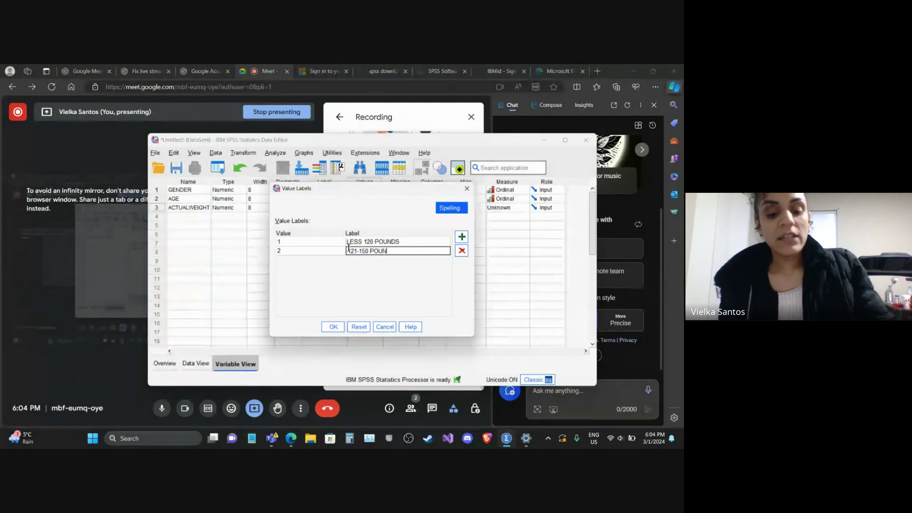
pyautogui.write('DS')
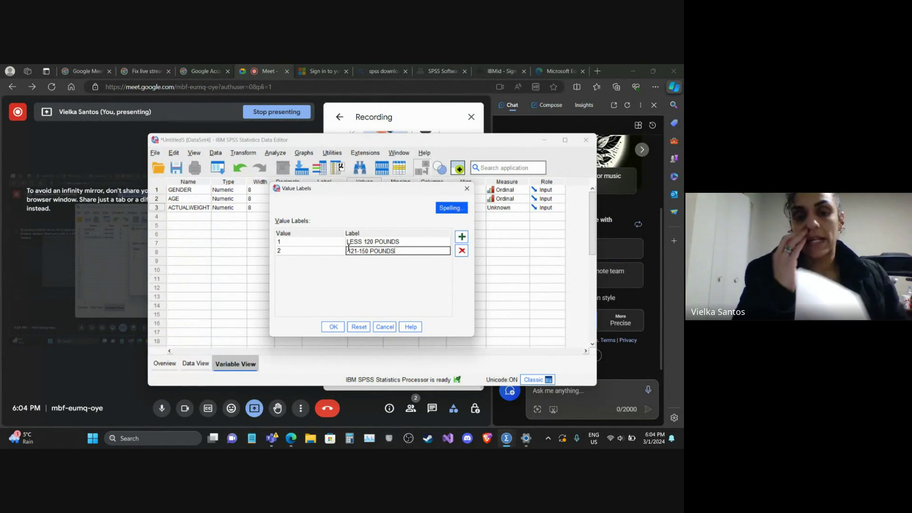
# Step: Add a third ACTUALWEIGHT value label, assigning 151-180 to value 3
pyautogui.click(459, 237)
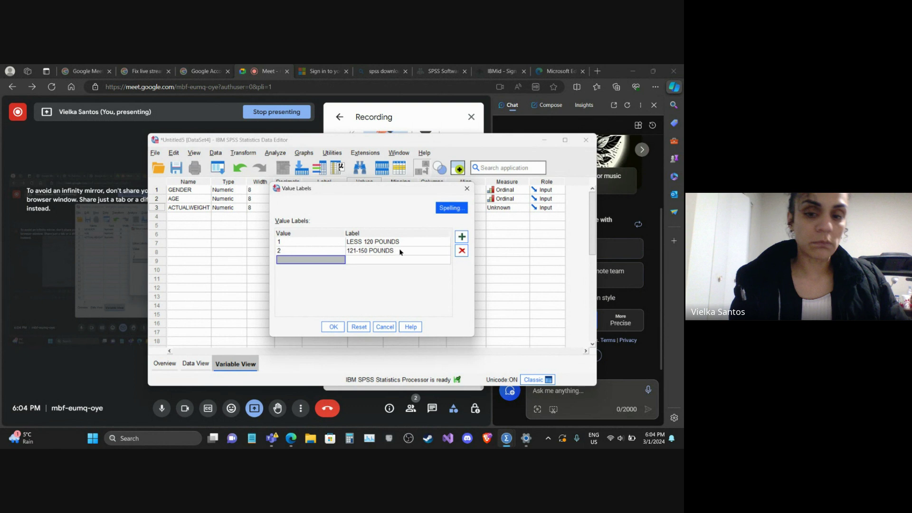
pyautogui.click(304, 259)
pyautogui.write('3')
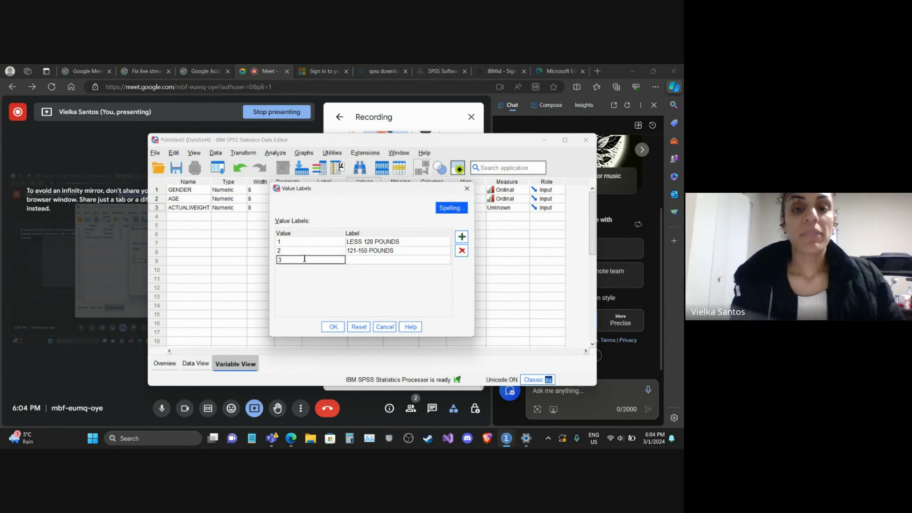
pyautogui.click(354, 259)
pyautogui.click(367, 259)
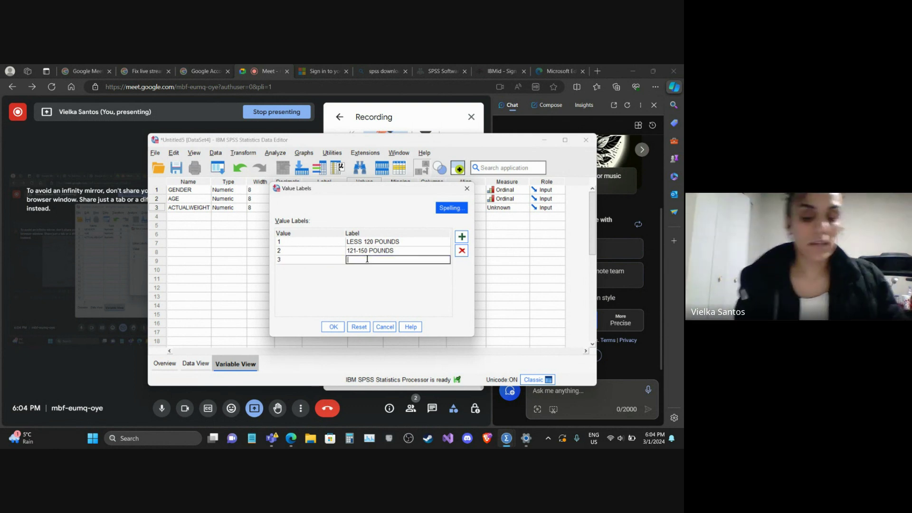
pyautogui.write('151-')
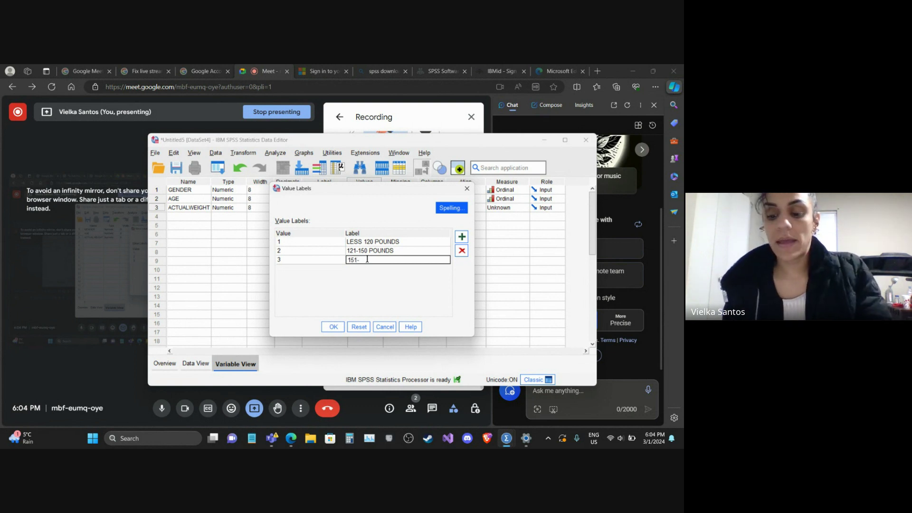
pyautogui.write('180')
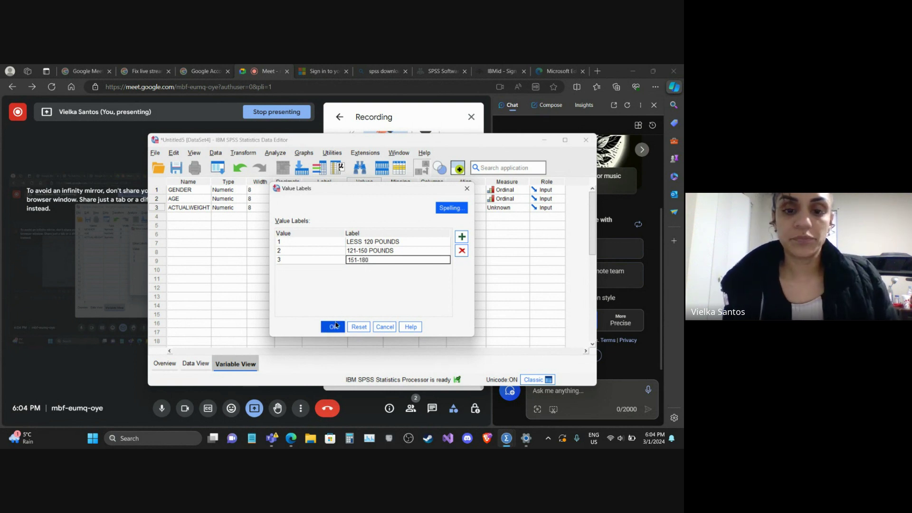
# Step: Add a fourth ACTUALWEIGHT value label, assigning 181-210 to value 4
pyautogui.click(460, 240)
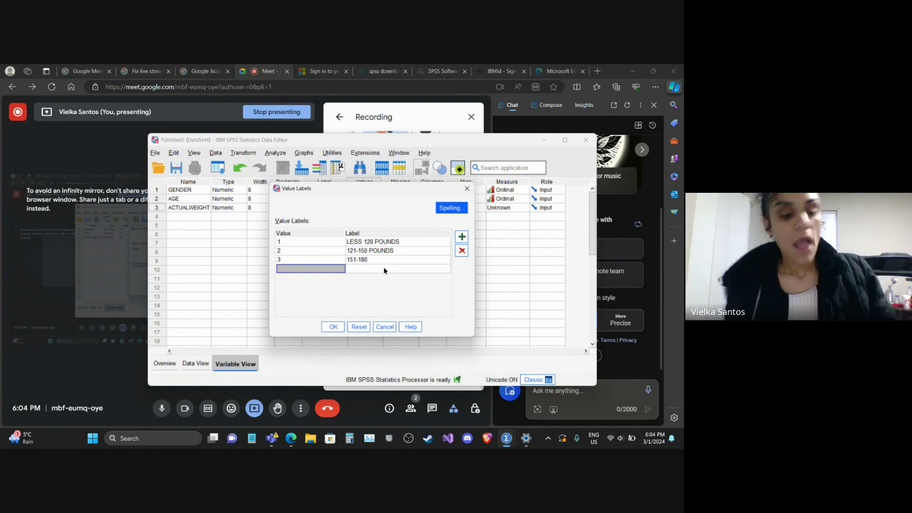
pyautogui.write('4')
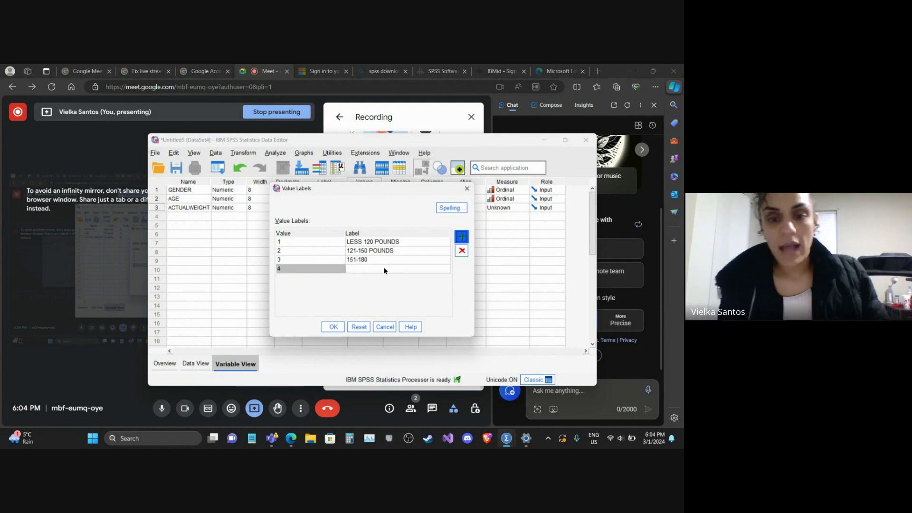
pyautogui.click(382, 269)
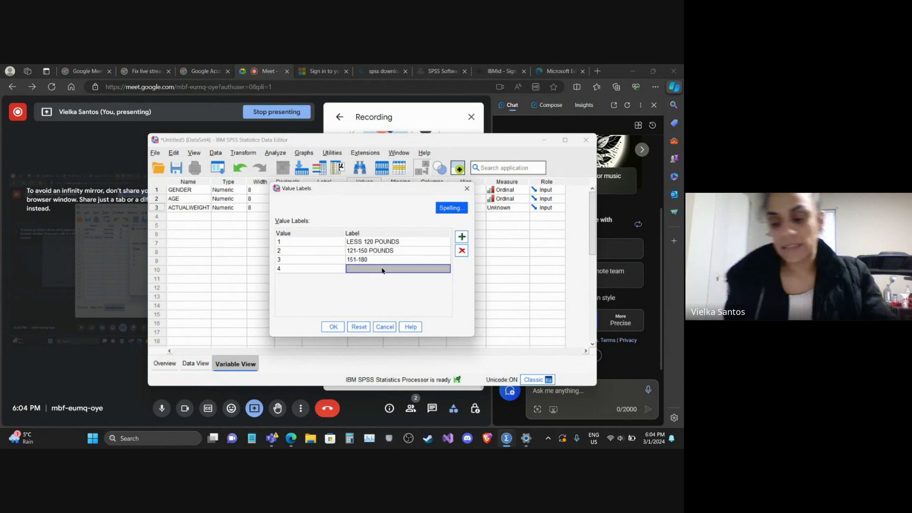
pyautogui.write('1')
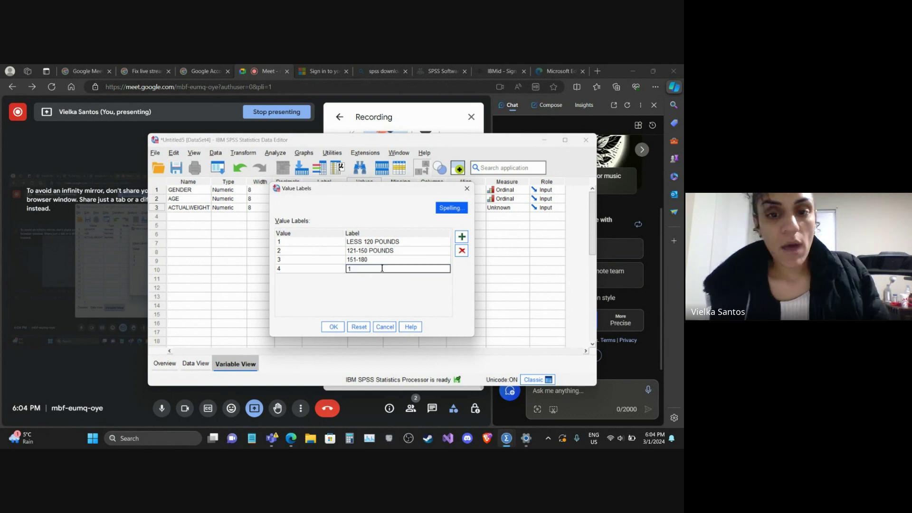
pyautogui.write('81')
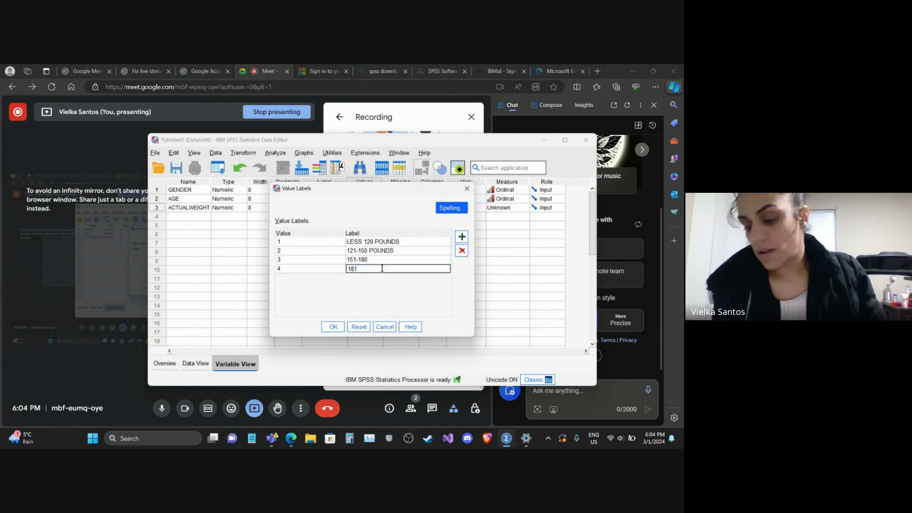
pyautogui.write('-')
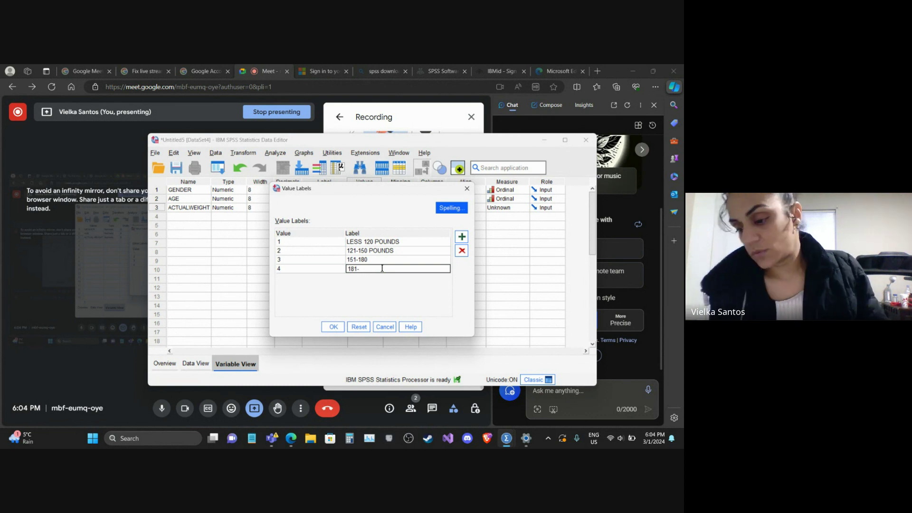
pyautogui.write('21')
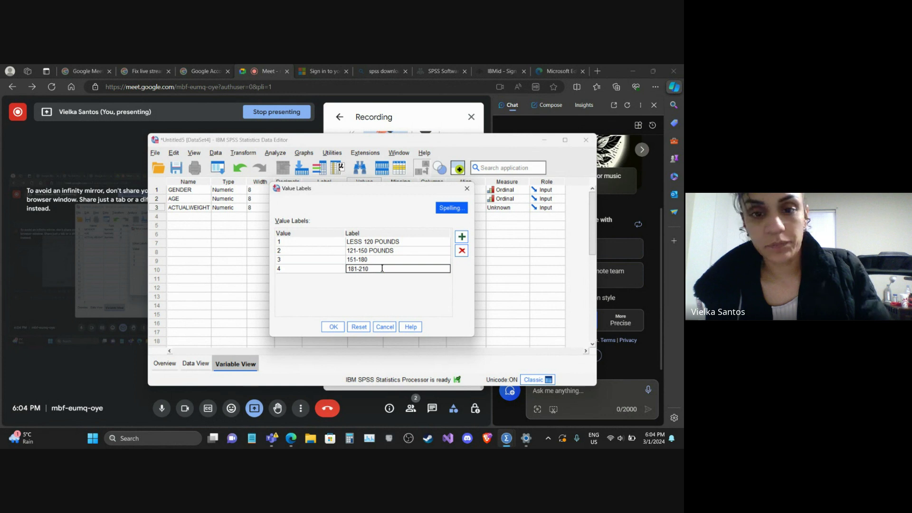
pyautogui.write('0')
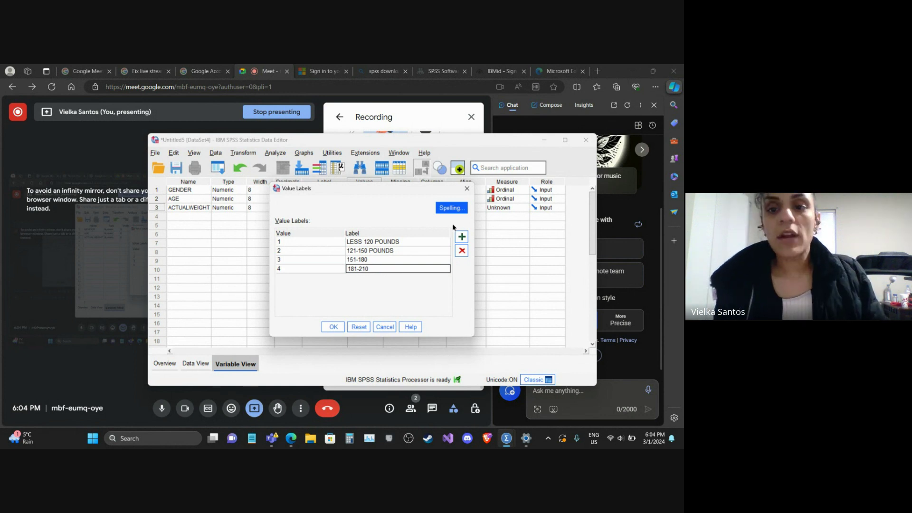
# Step: Add a fifth ACTUALWEIGHT value label, assigning "210 +" to value 5, and accept the value labels
pyautogui.click(467, 239)
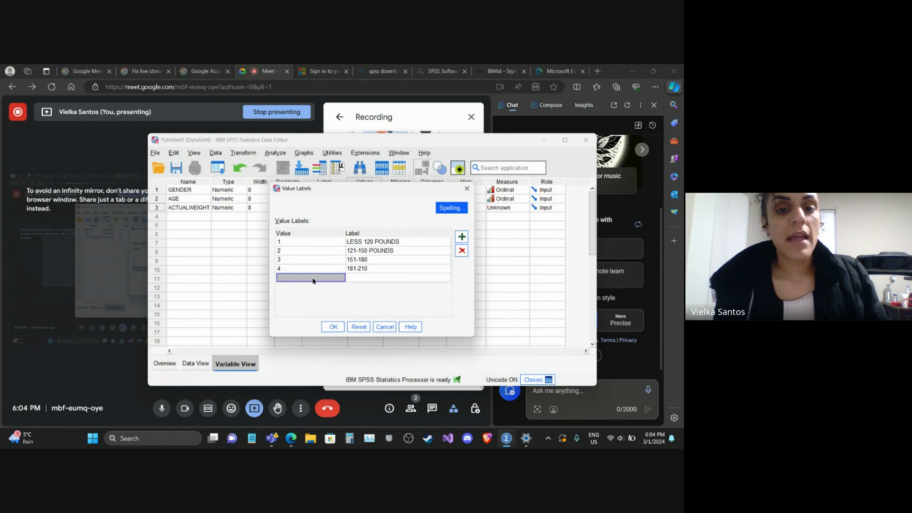
pyautogui.write('5')
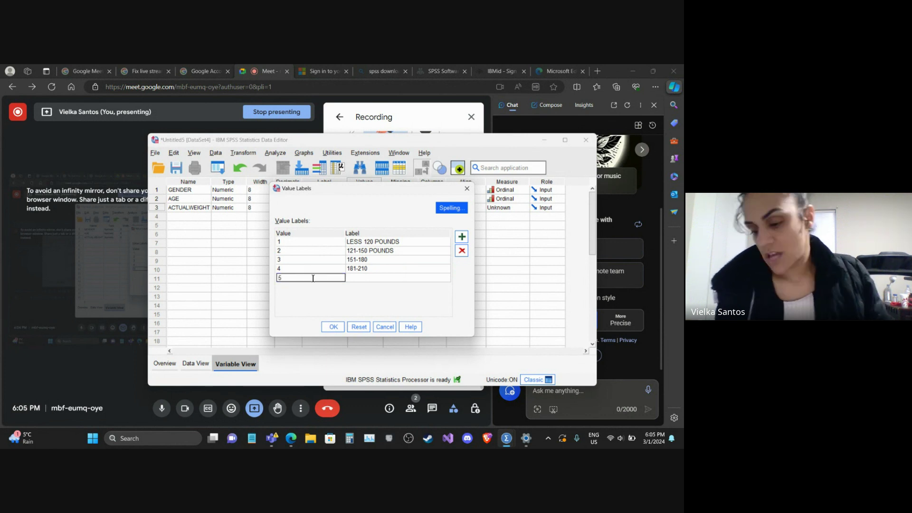
pyautogui.click(369, 278)
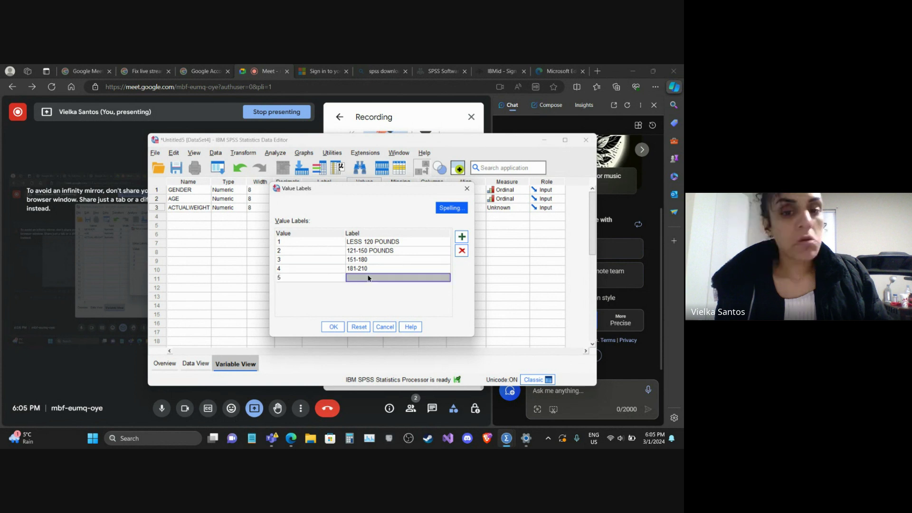
pyautogui.click(368, 278)
pyautogui.write('210')
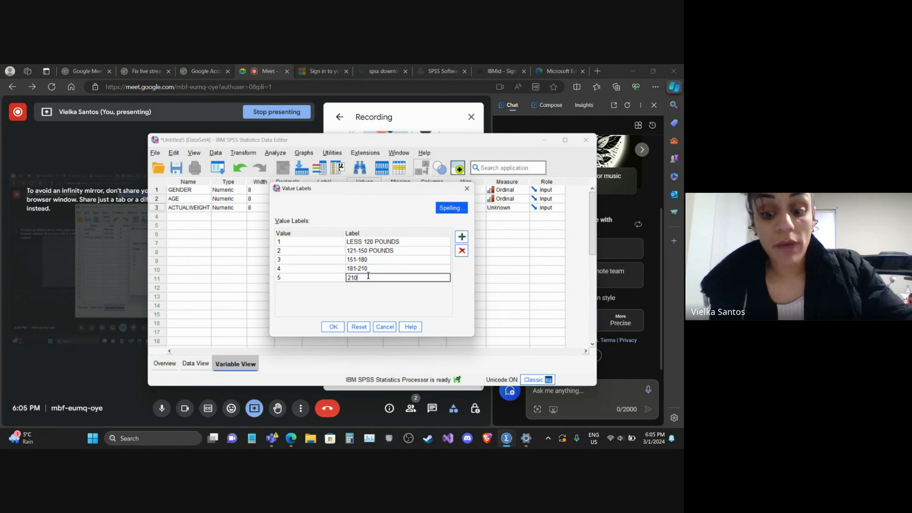
pyautogui.write(' =')
pyautogui.press('BackSpace')
pyautogui.write('+')
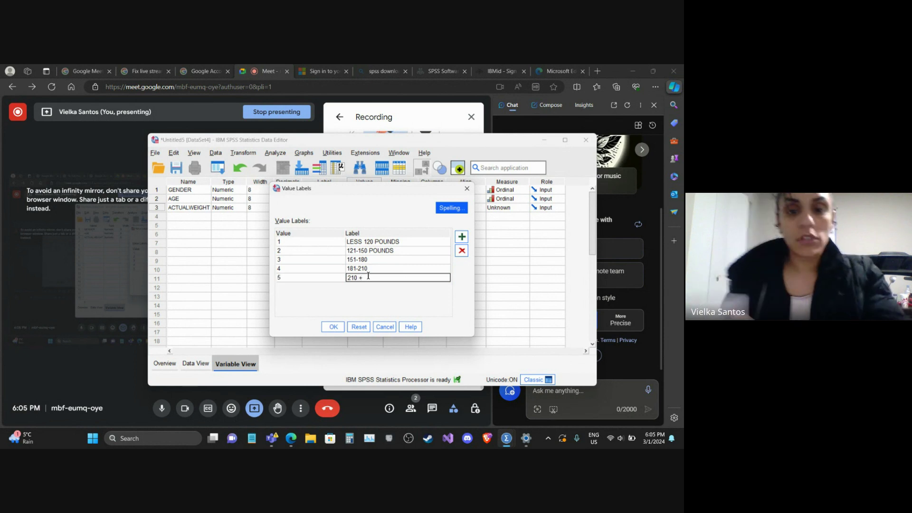
pyautogui.click(332, 329)
pyautogui.click(259, 244)
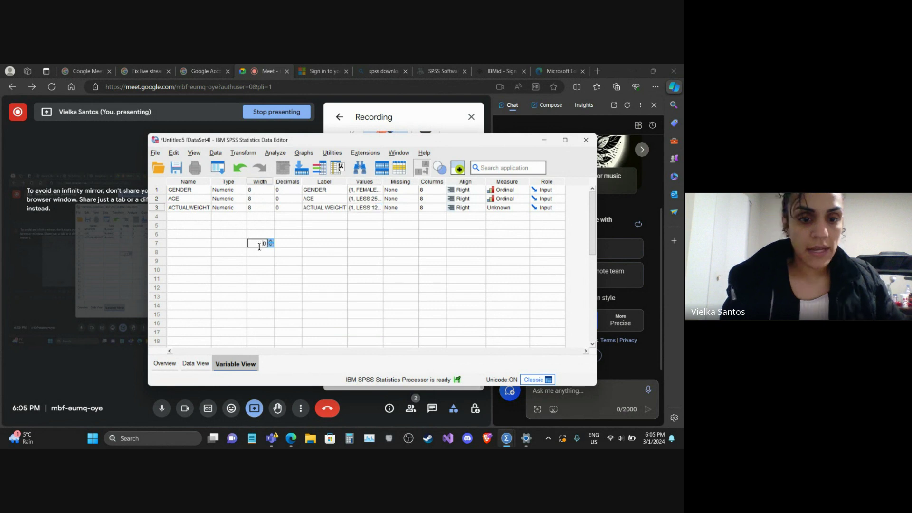
# Step: Create a fourth variable named DESIREDW in the row below ACTUALWEIGHT
pyautogui.moveTo(309, 140); pyautogui.dragTo(296, 163)
pyautogui.click(187, 230)
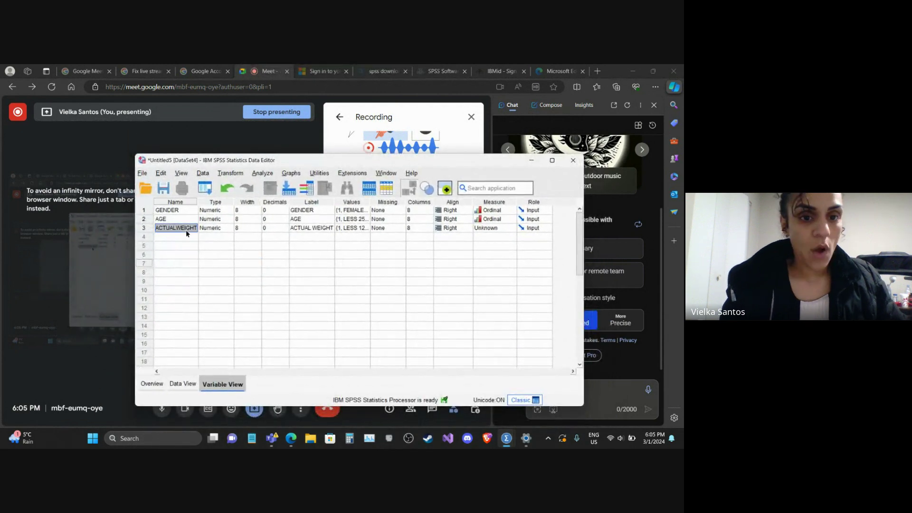
pyautogui.click(191, 238)
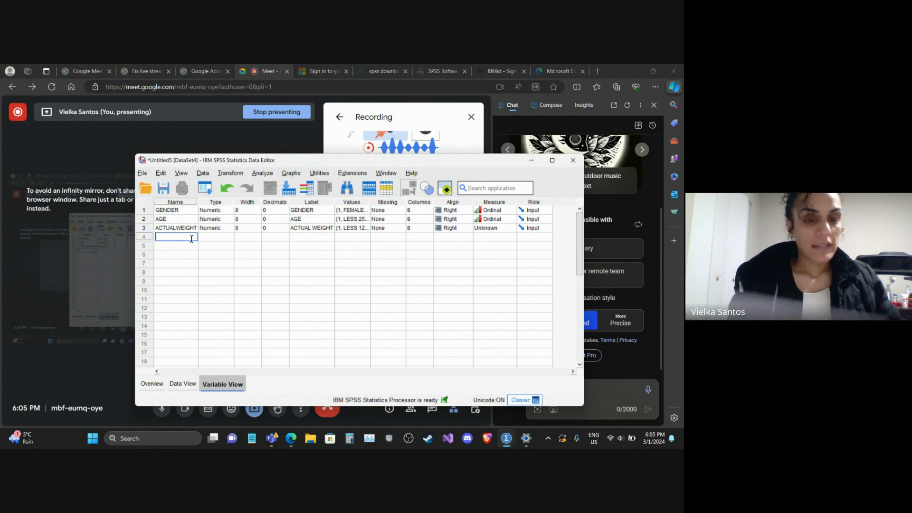
pyautogui.write('DES')
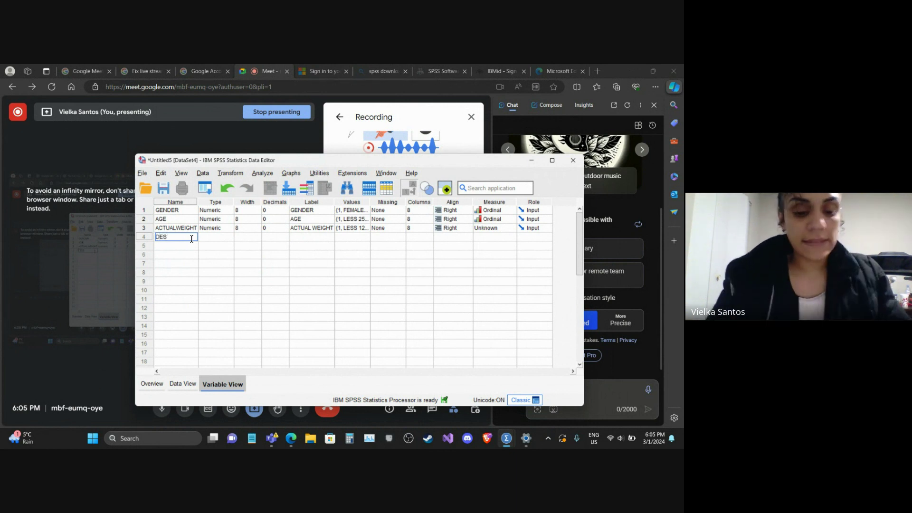
pyautogui.write('IREDW')
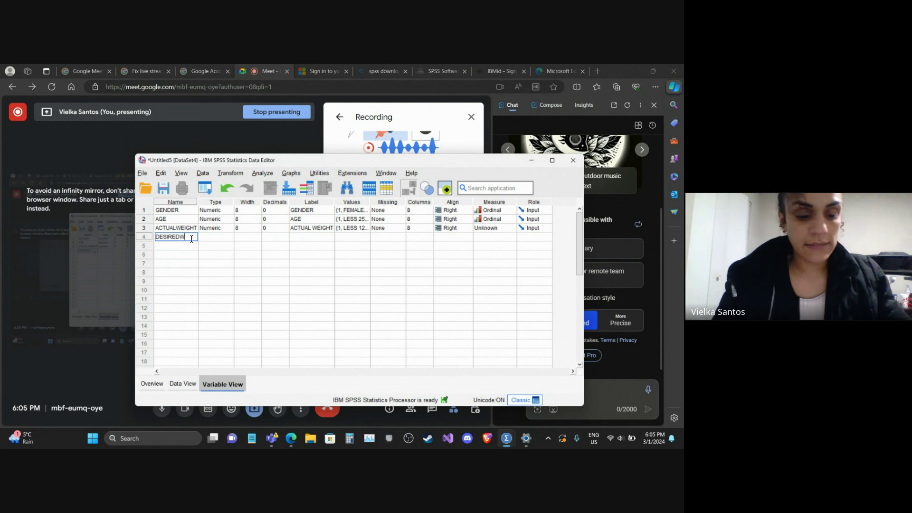
pyautogui.click(219, 237)
# Step: Set DESIREDW to 0 decimals and give it the label DESIRED WEIGHT
pyautogui.click(267, 238)
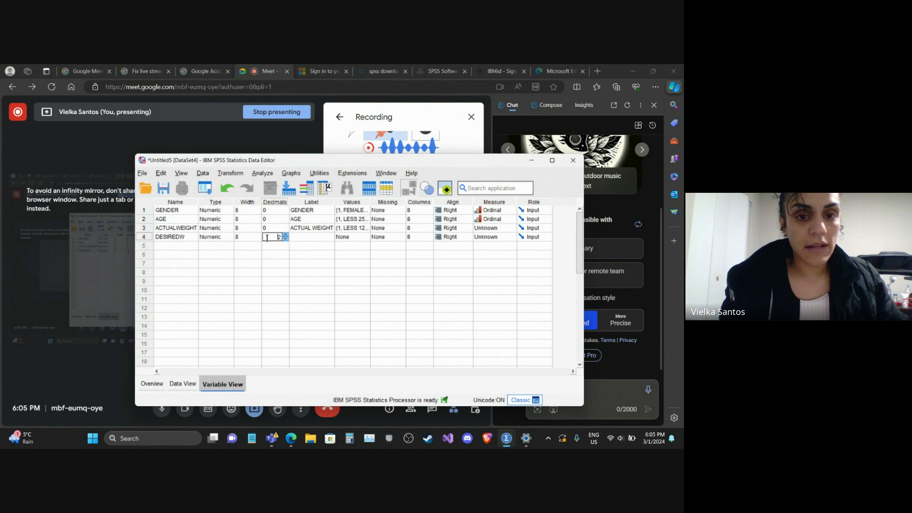
pyautogui.press('BackSpace')
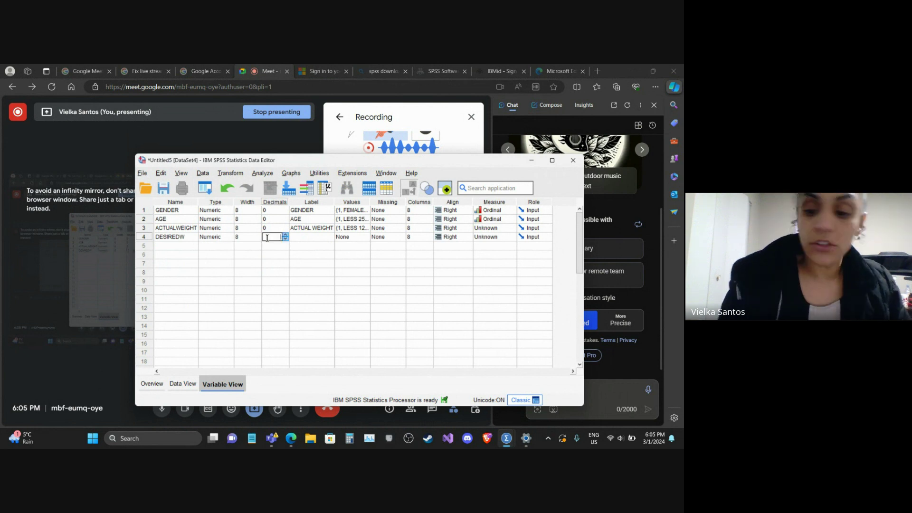
pyautogui.write('0')
pyautogui.click(298, 237)
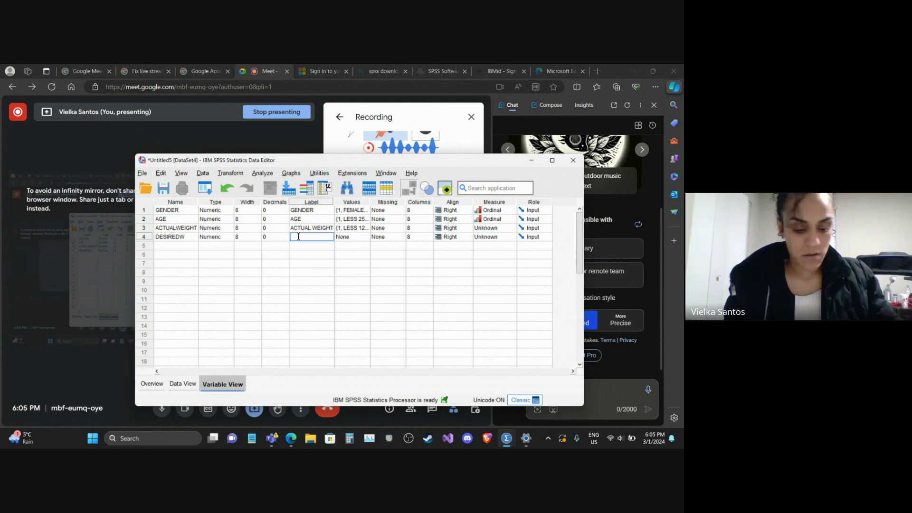
pyautogui.write('DE')
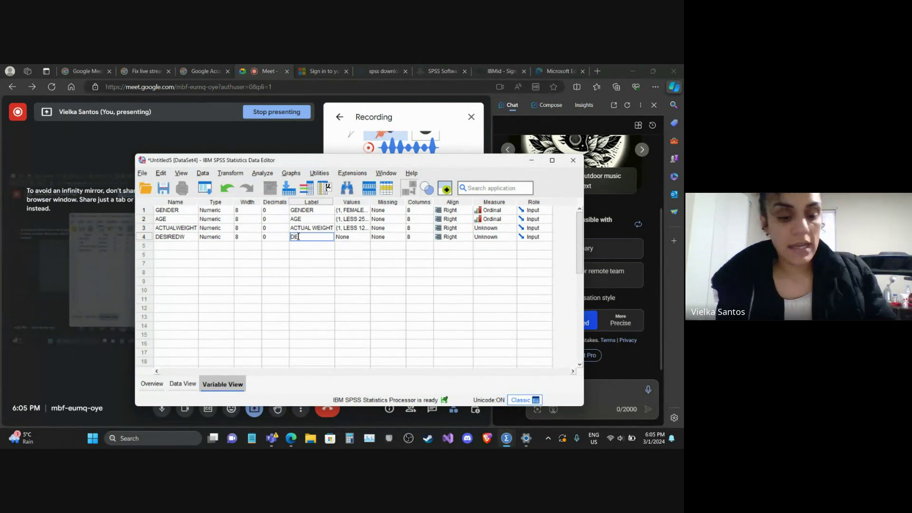
pyautogui.write('SIRED WEIGHT')
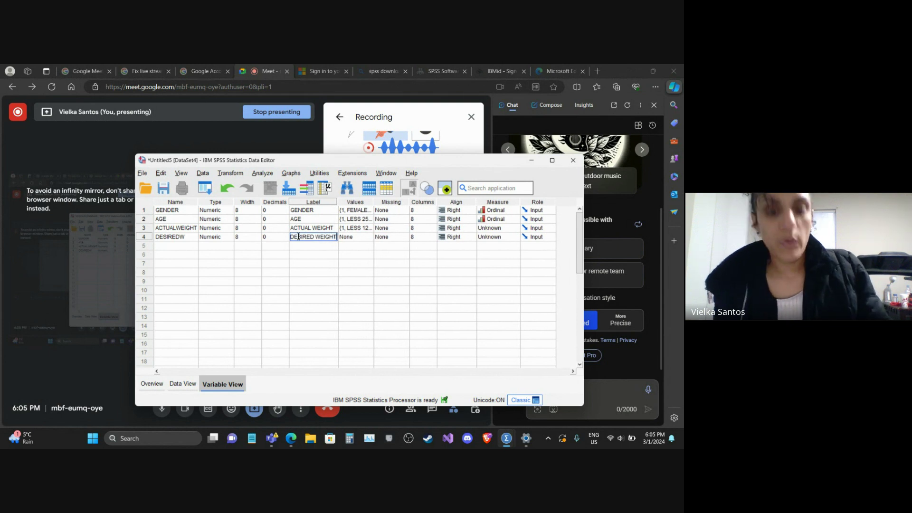
# Step: Open the value labels of DESIREDW and add a first one, assigning LESS 120 to value 1
pyautogui.click(372, 236)
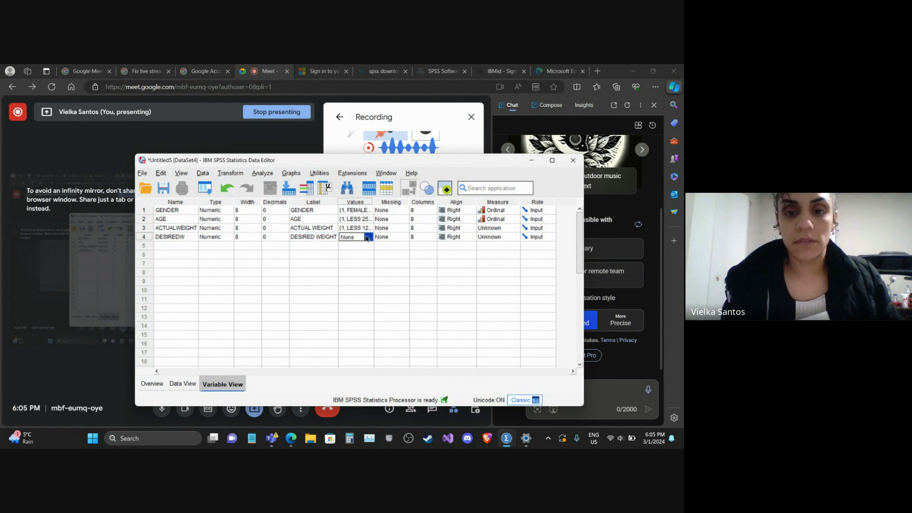
pyautogui.click(370, 237)
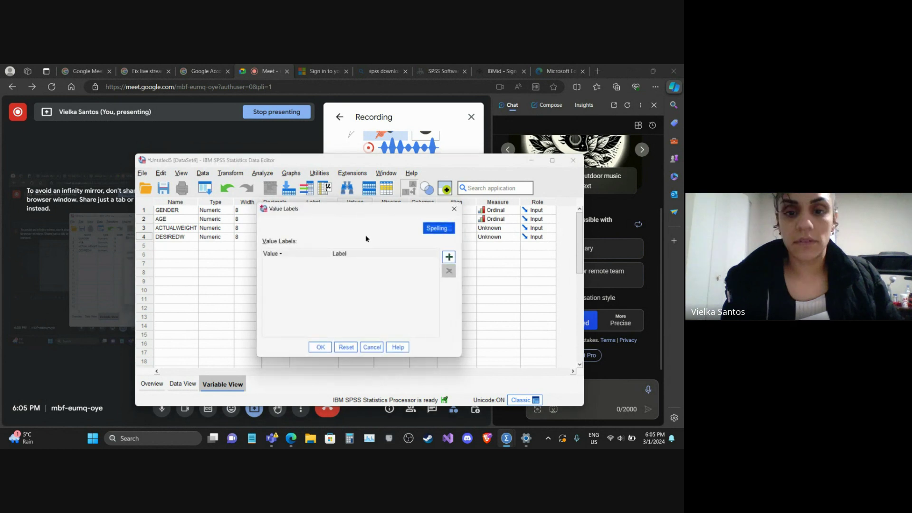
pyautogui.click(449, 257)
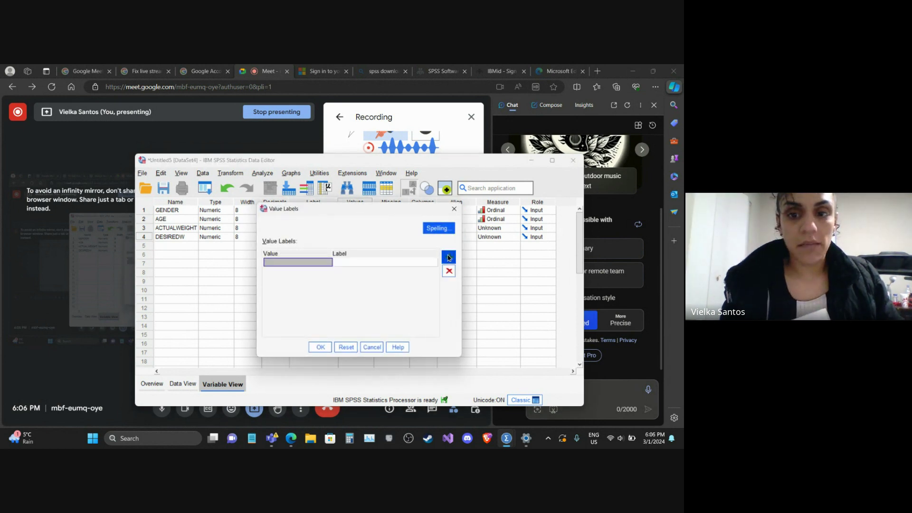
pyautogui.click(322, 265)
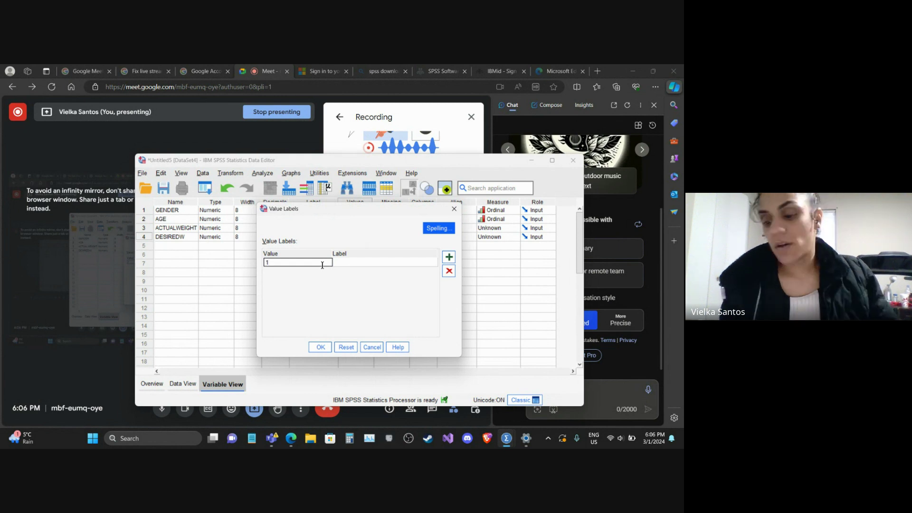
pyautogui.click(343, 262)
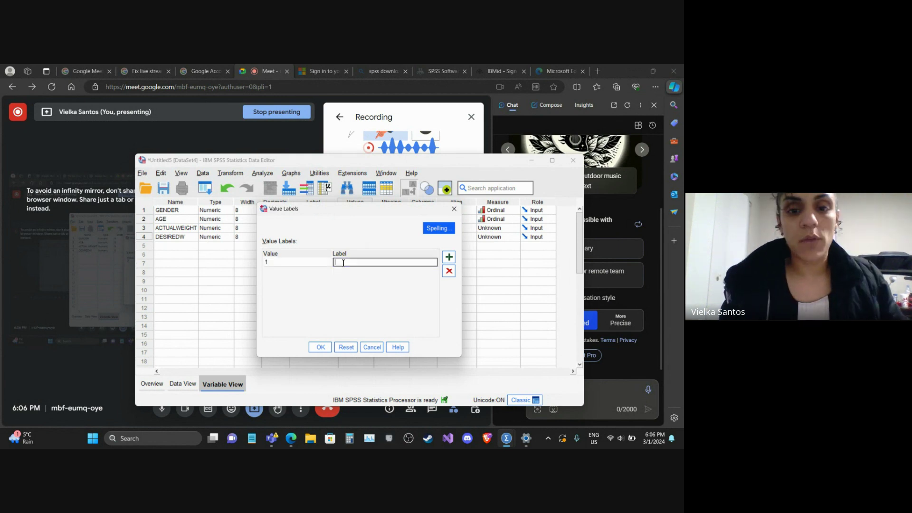
pyautogui.write('LE')
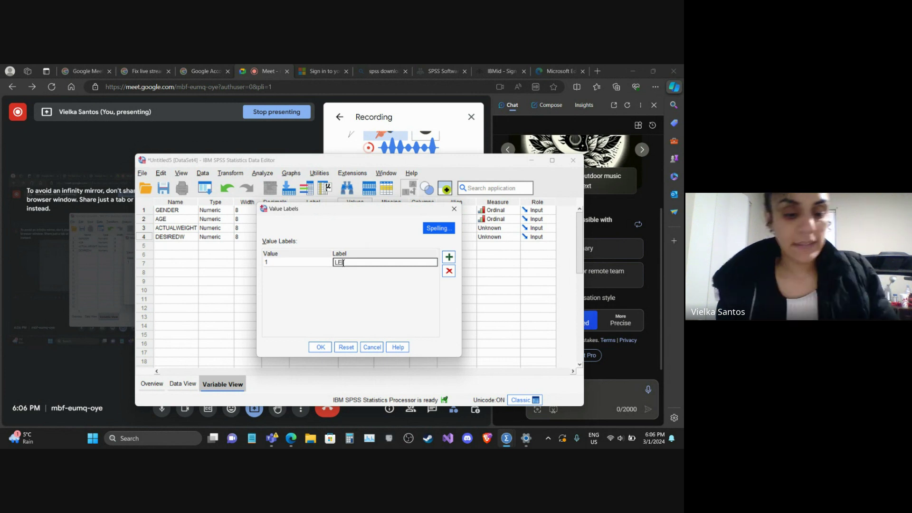
pyautogui.write('SS 1')
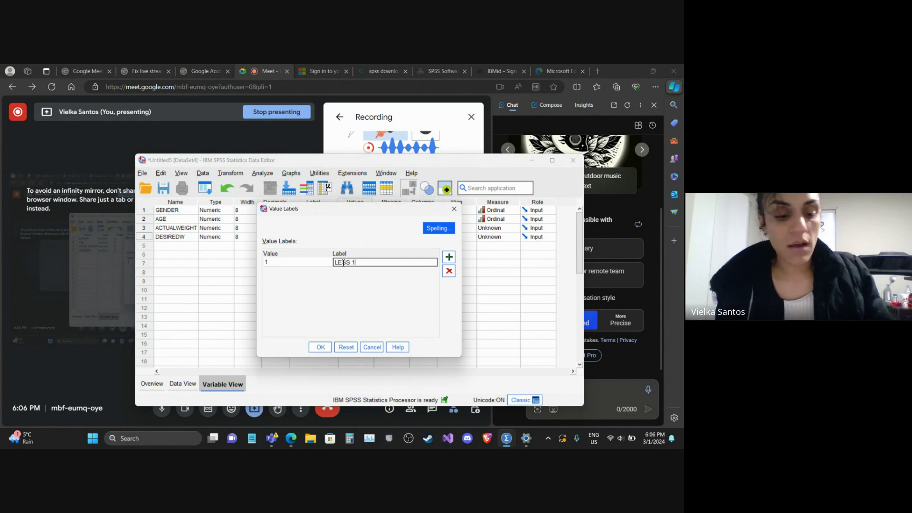
pyautogui.write('20')
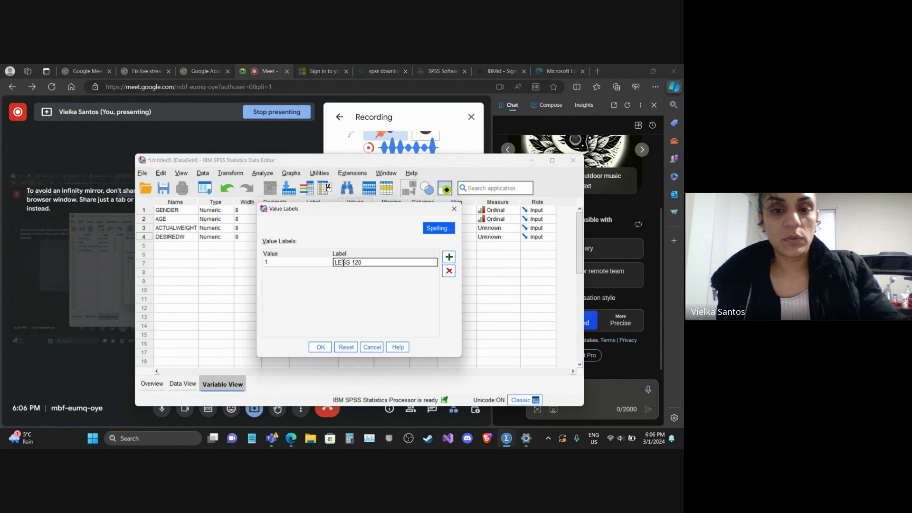
# Step: Add a second DESIREDW value label, assigning 121-150 to value 2
pyautogui.click(449, 257)
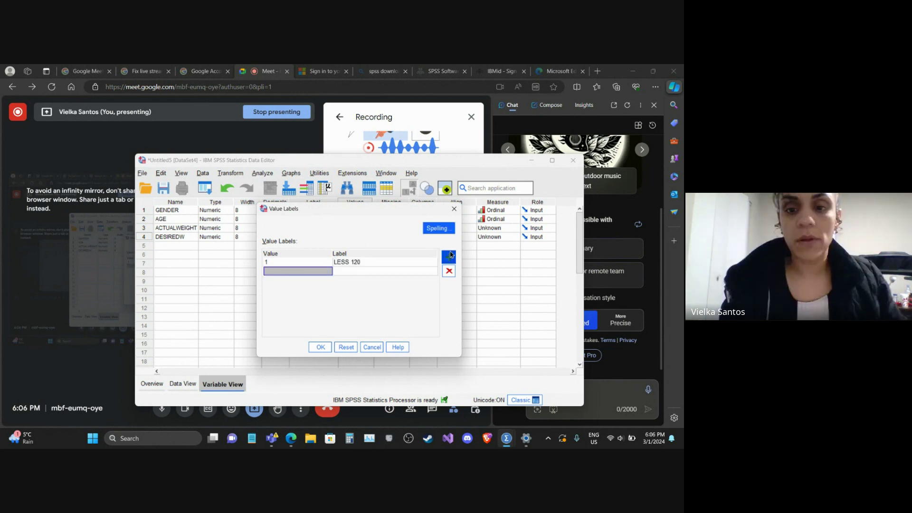
pyautogui.click(279, 271)
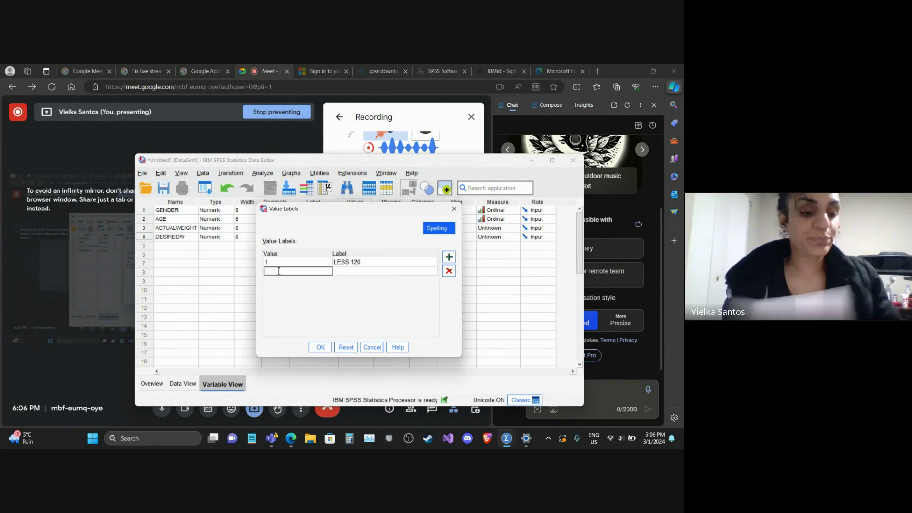
pyautogui.write('2')
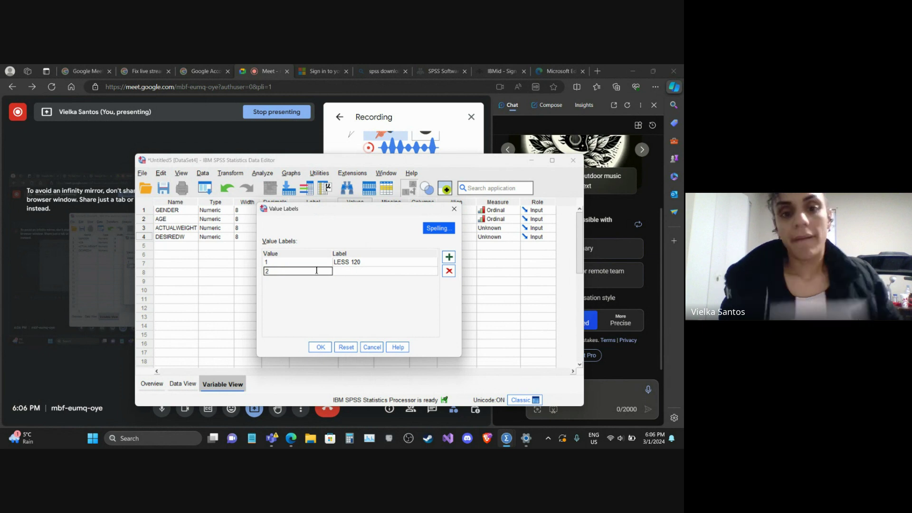
pyautogui.click(345, 271)
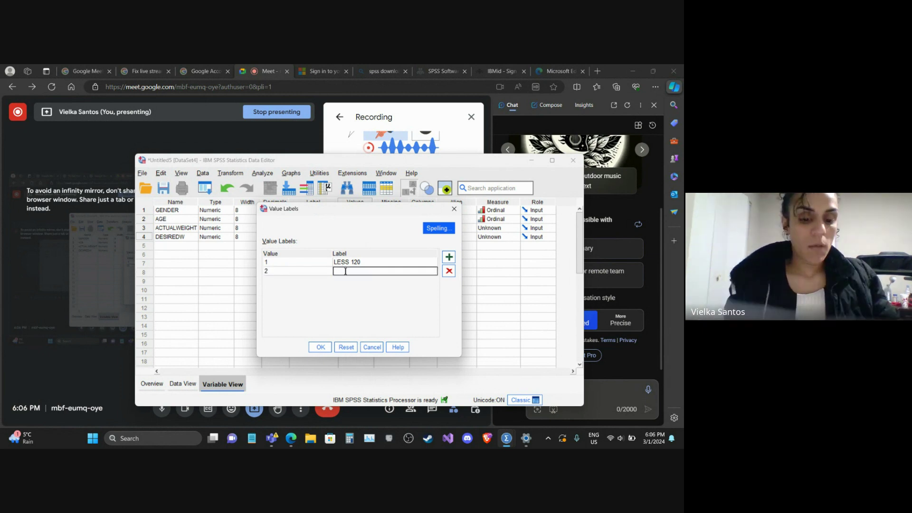
pyautogui.write('121 1')
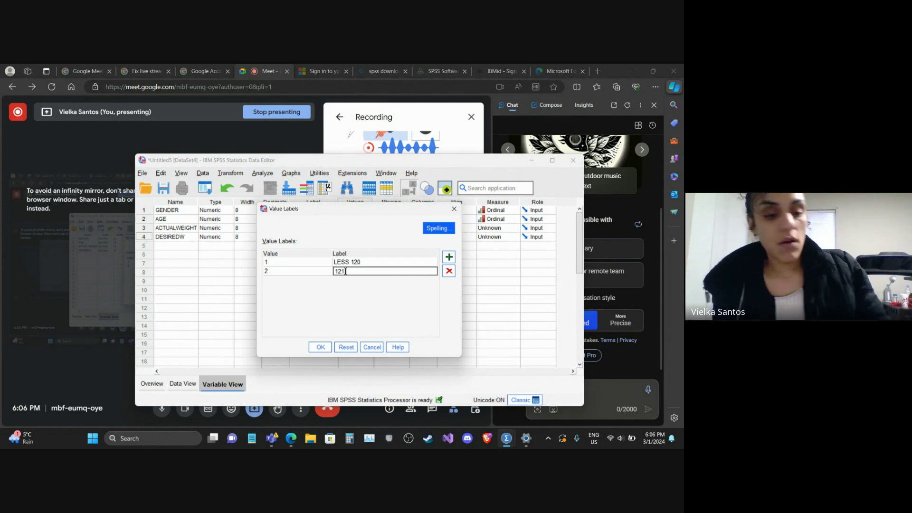
pyautogui.write('50')
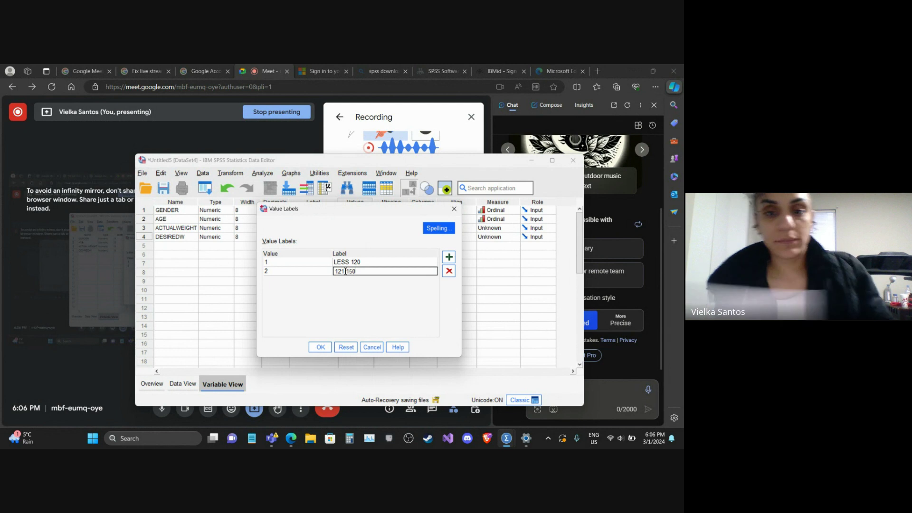
# Step: Add a third DESIREDW value label, assigning 151-180 to value 3
pyautogui.click(275, 280)
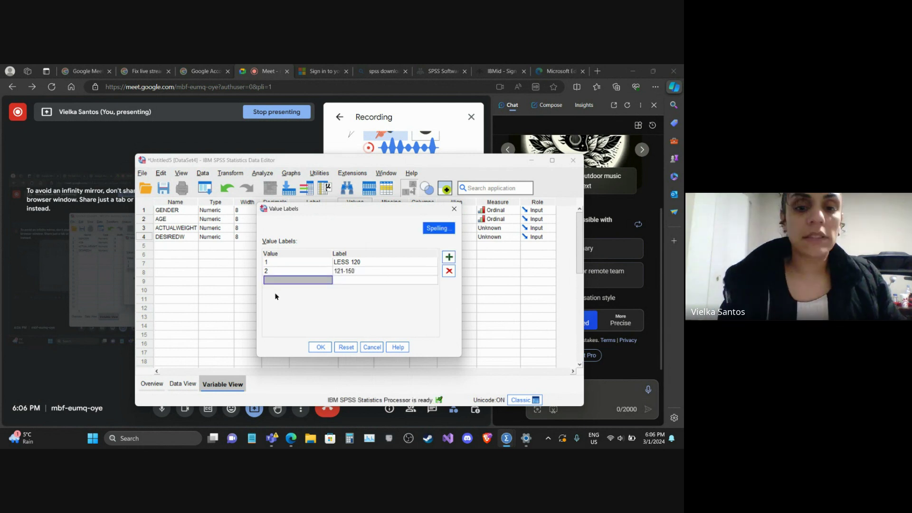
pyautogui.write('3')
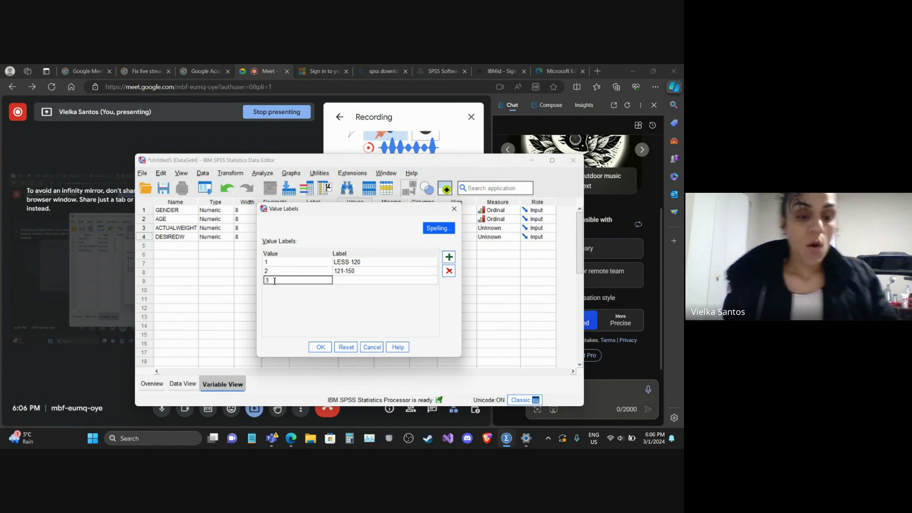
pyautogui.write('5')
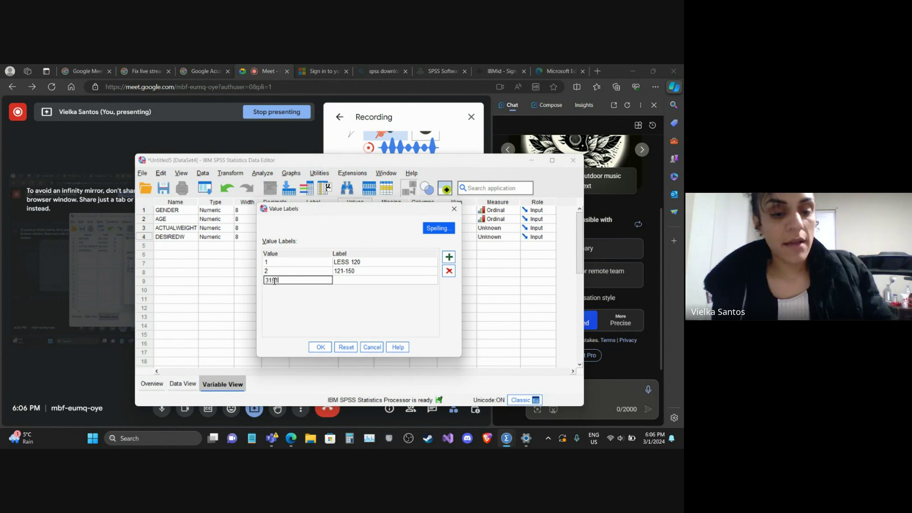
pyautogui.press('BackSpace')
pyautogui.press('BackSpace')
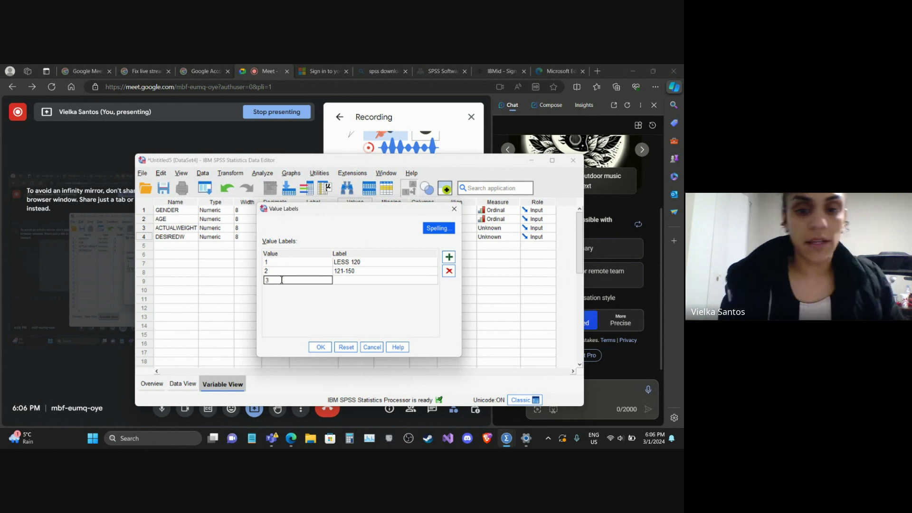
pyautogui.click(350, 282)
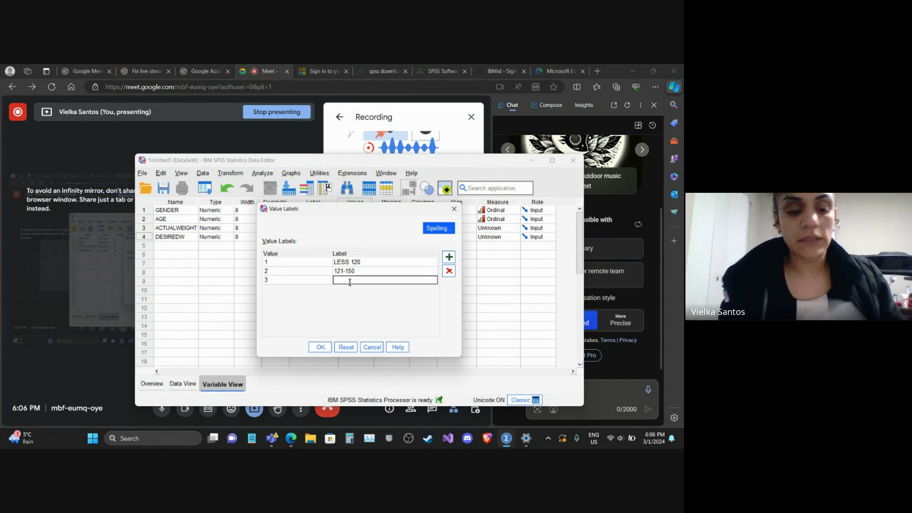
pyautogui.write('151-')
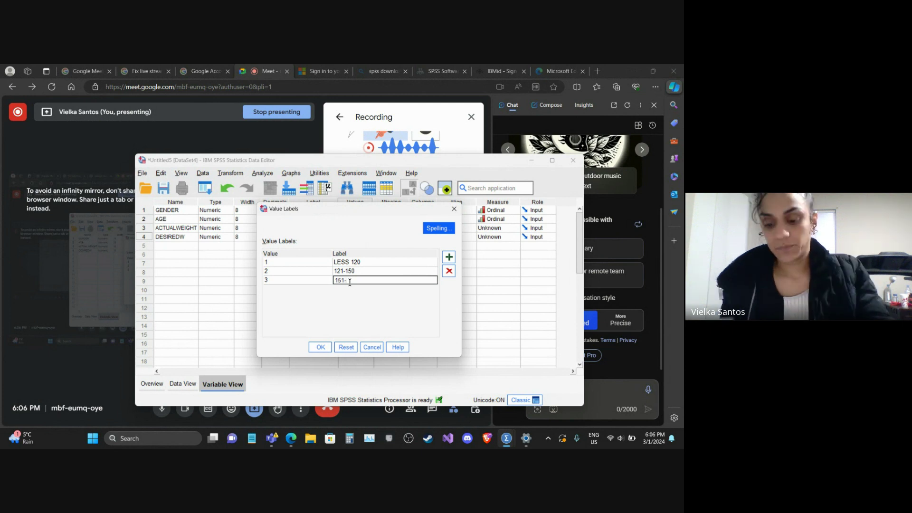
pyautogui.write('180')
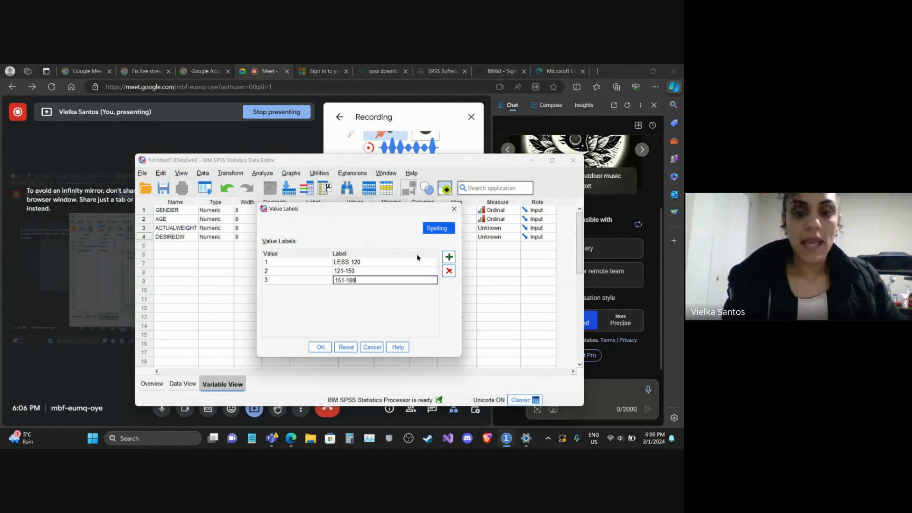
# Step: Add a fourth DESIREDW value label, assigning 181-210 to value 4
pyautogui.click(449, 257)
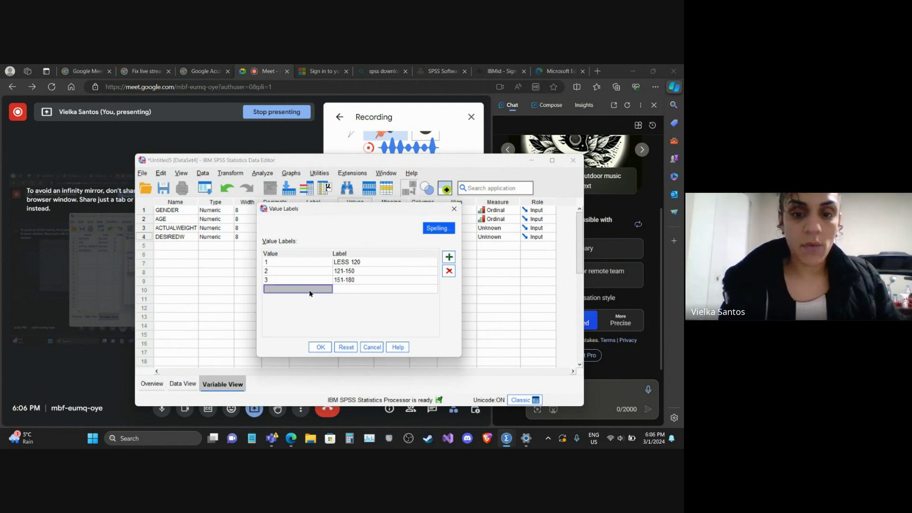
pyautogui.click(310, 291)
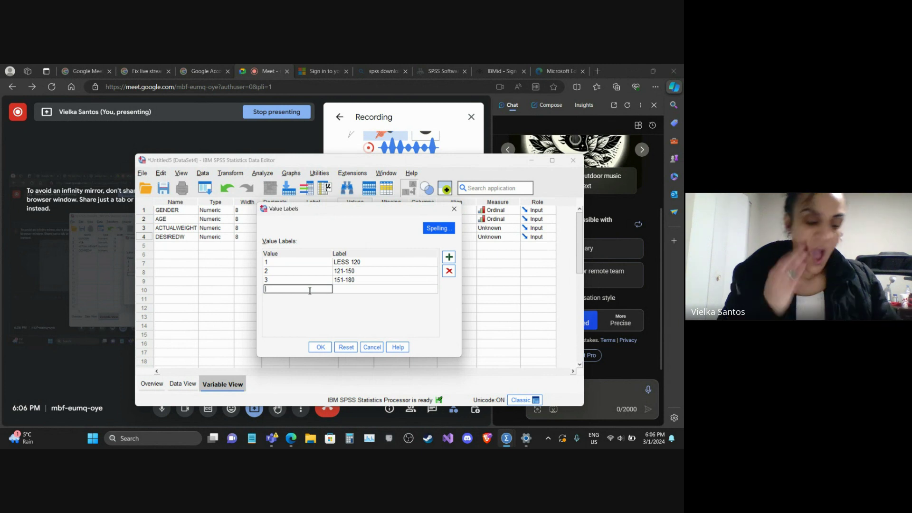
pyautogui.write('4')
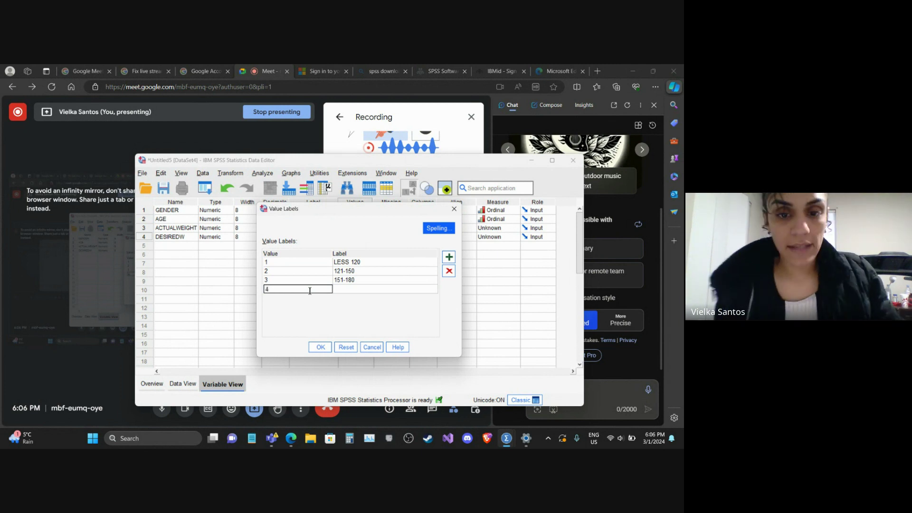
pyautogui.click(356, 285)
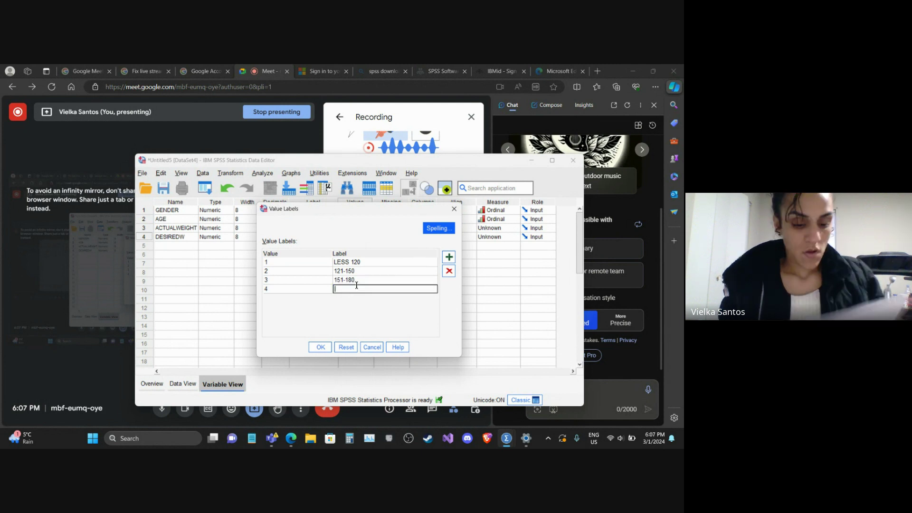
pyautogui.write('18')
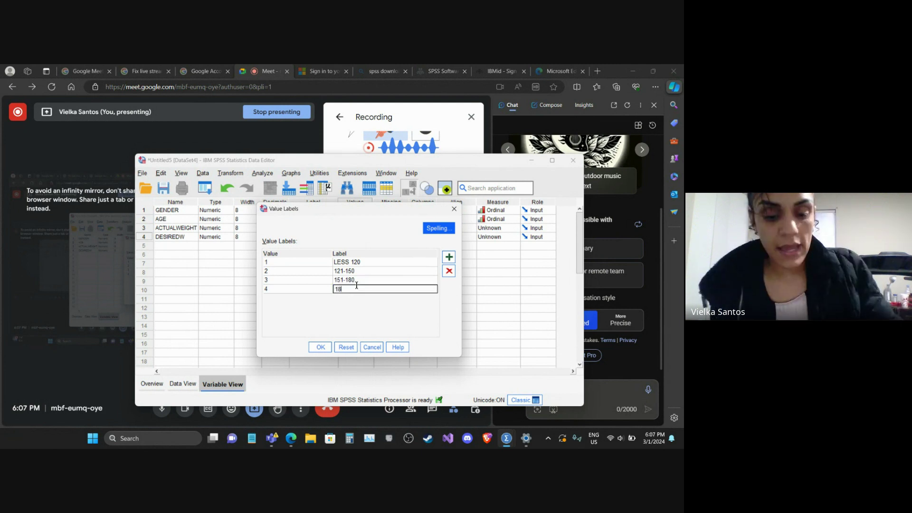
pyautogui.write('1-')
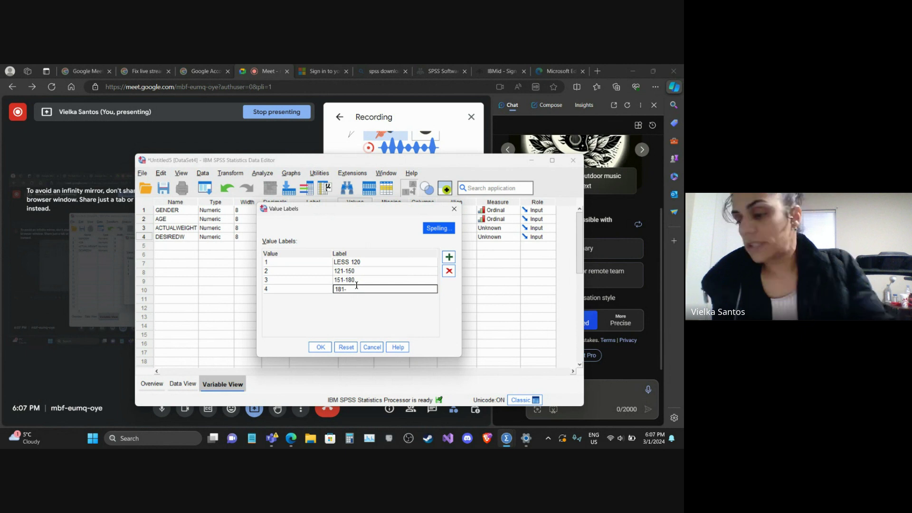
pyautogui.write('210')
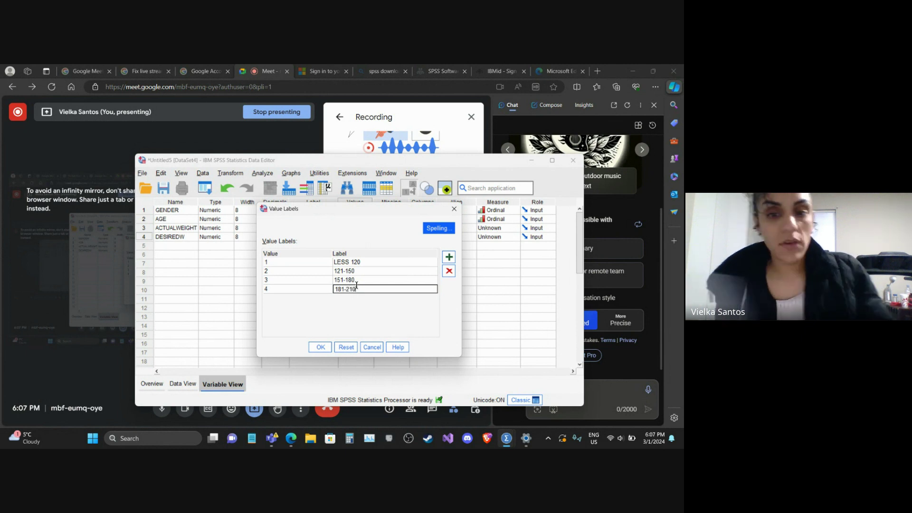
# Step: Add a fifth DESIREDW value label, assigning 210 PLUS to value 5, and accept the value labels
pyautogui.click(448, 257)
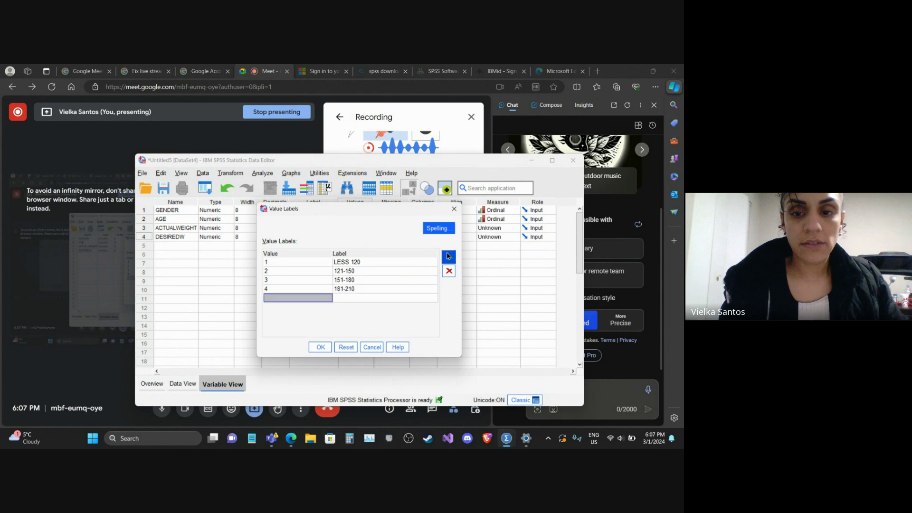
pyautogui.click(276, 297)
pyautogui.write('5')
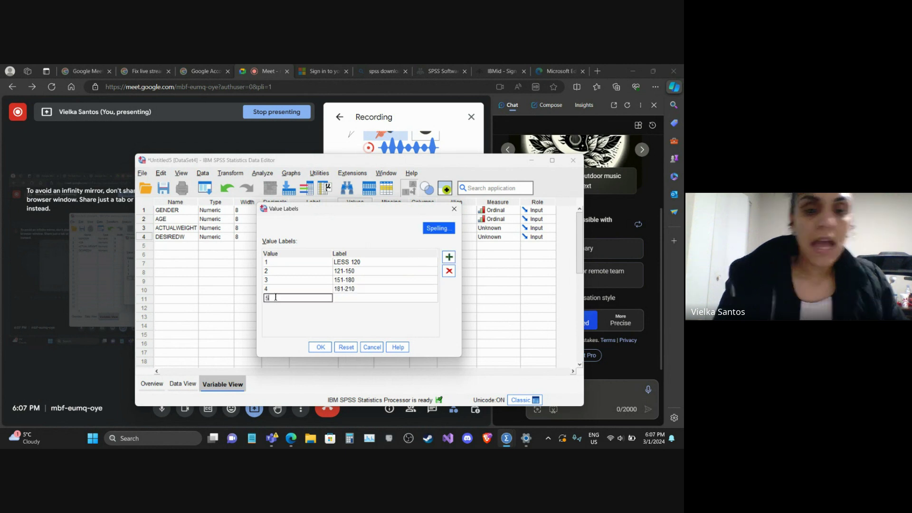
pyautogui.click(362, 299)
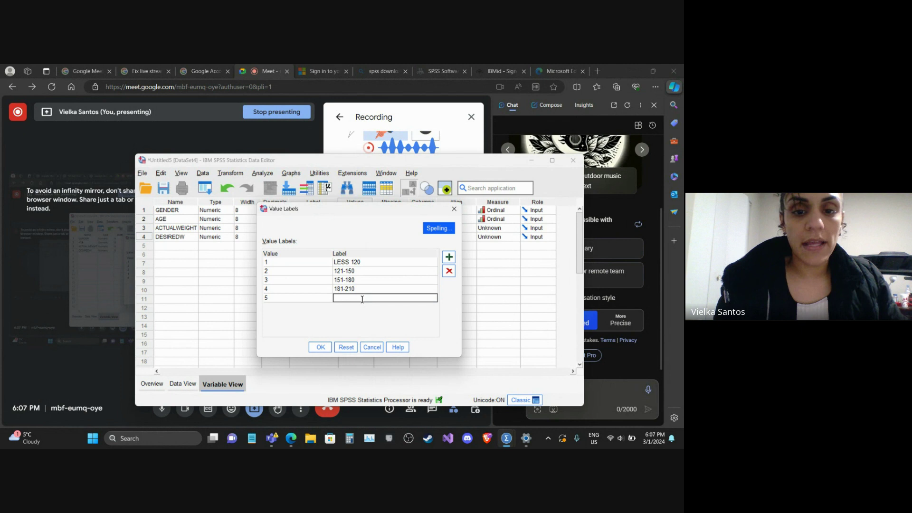
pyautogui.write('210')
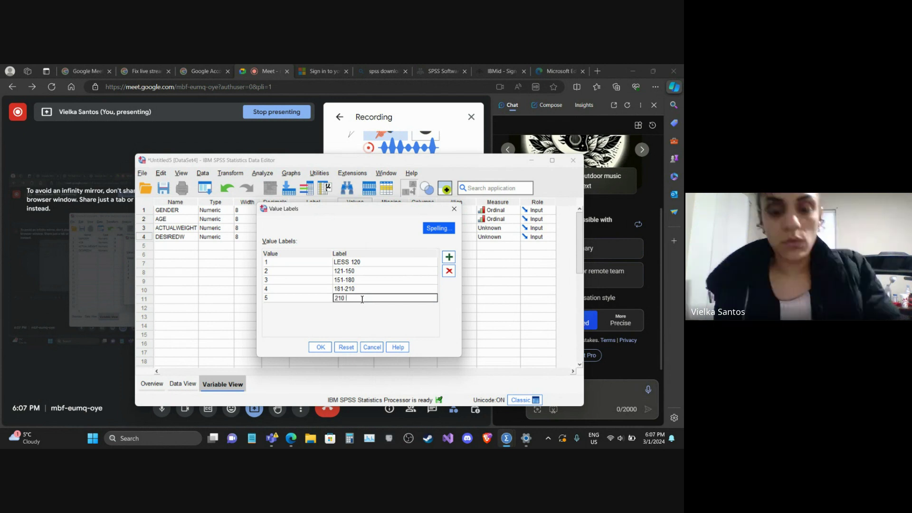
pyautogui.write(' PLUS')
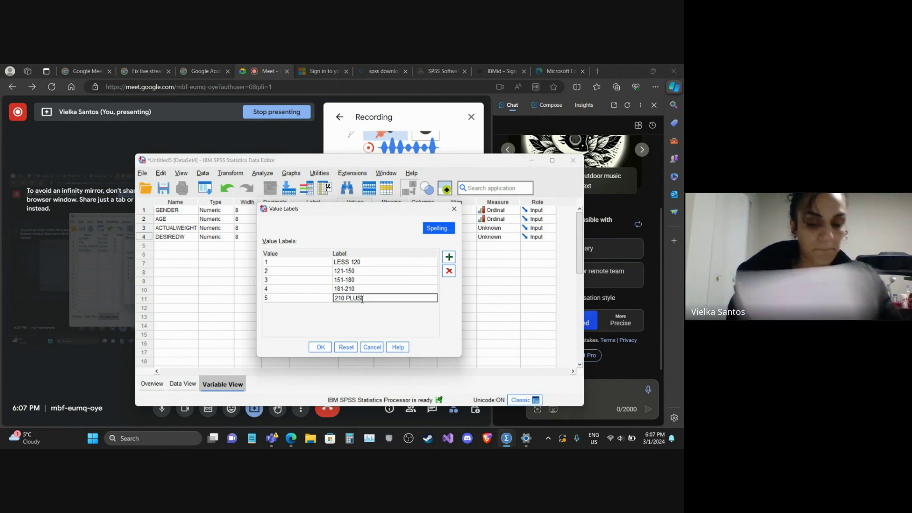
pyautogui.click(320, 347)
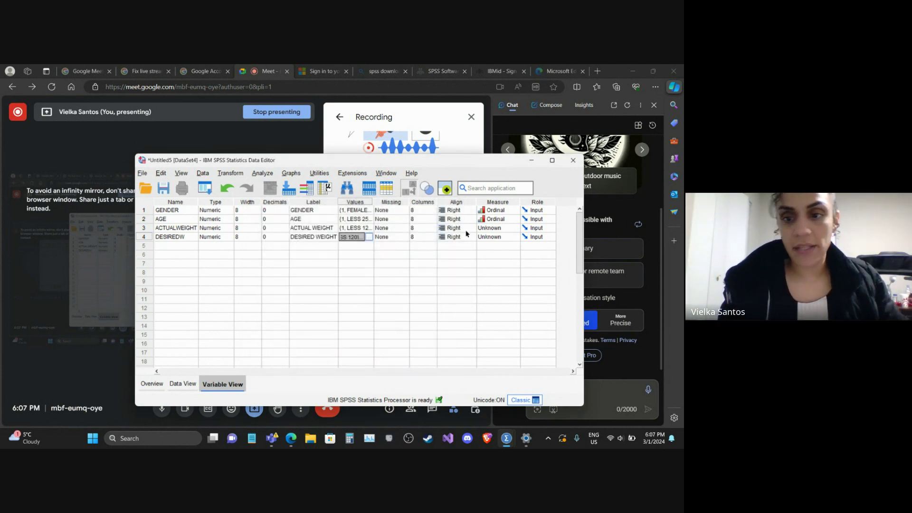
# Step: Set the measurement level of ACTUALWEIGHT and DESIREDW to Ordinal
pyautogui.click(494, 228)
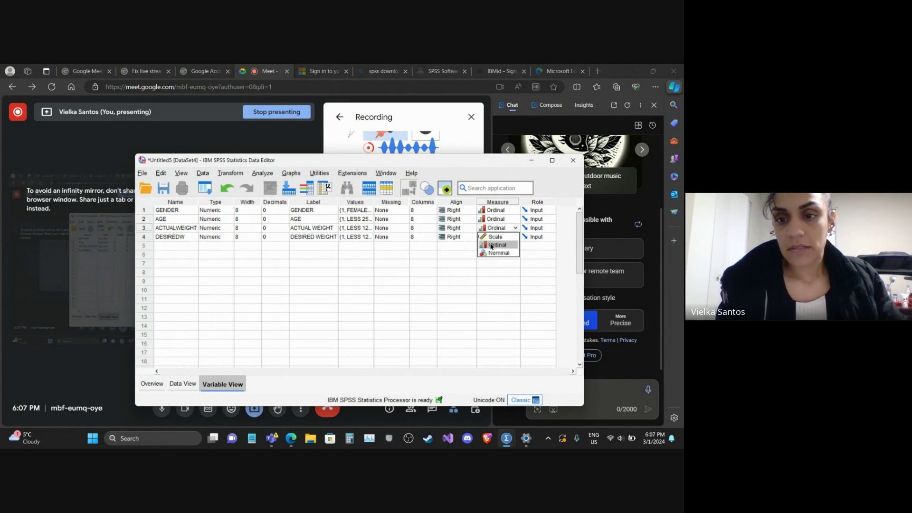
pyautogui.click(492, 246)
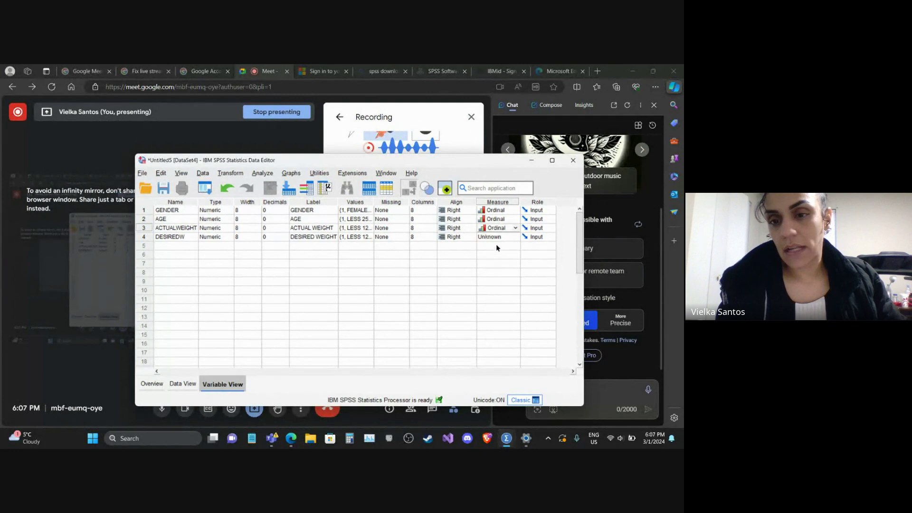
pyautogui.click(511, 238)
pyautogui.click(511, 238)
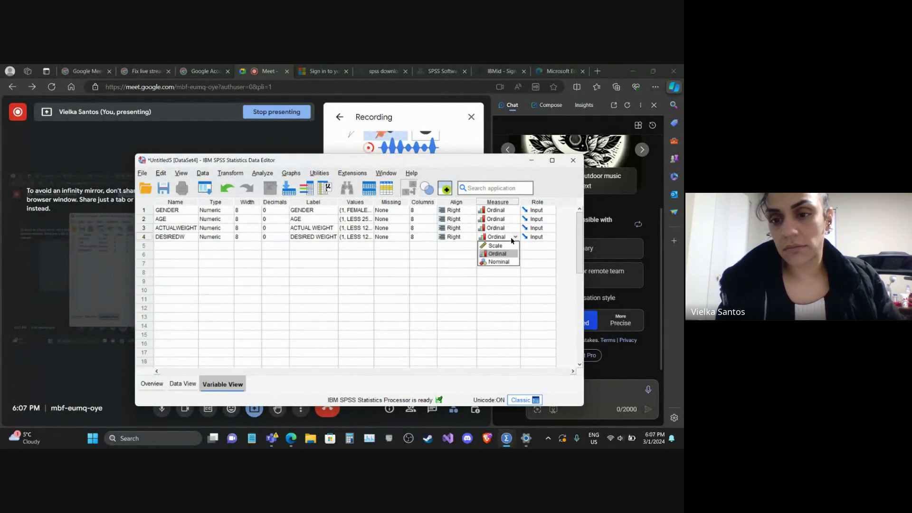
pyautogui.press('Up')
# Step: Change the measurement level of GENDER to Nominal
pyautogui.click(503, 216)
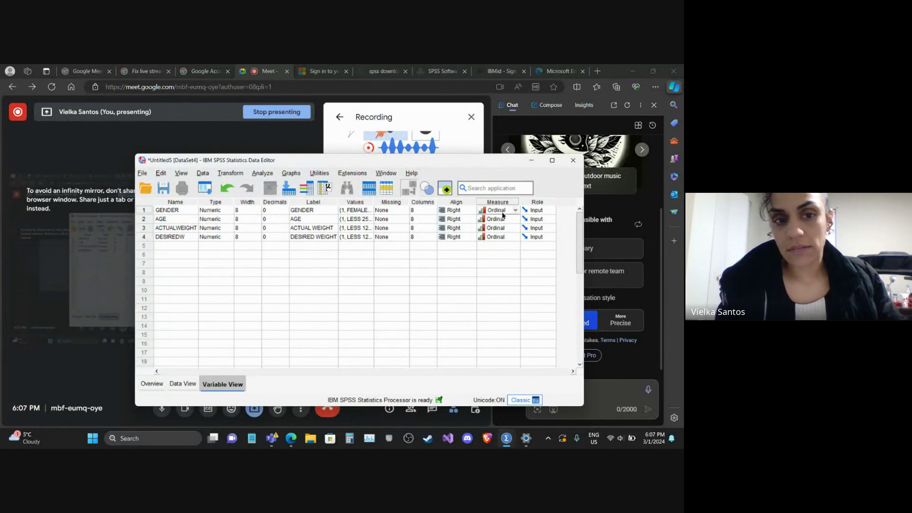
pyautogui.click(502, 213)
pyautogui.click(497, 237)
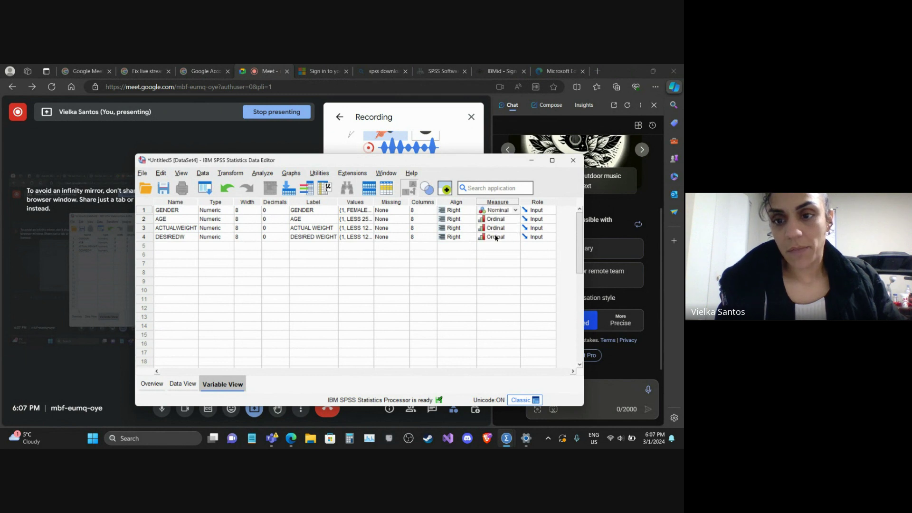
pyautogui.click(499, 221)
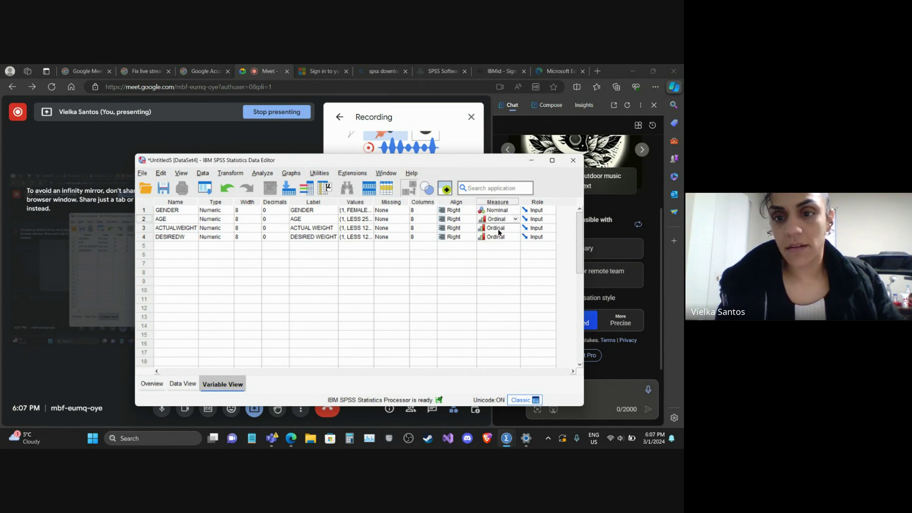
# Step: Create a fifth variable below DESIREDW and name it EXCER
pyautogui.click(167, 245)
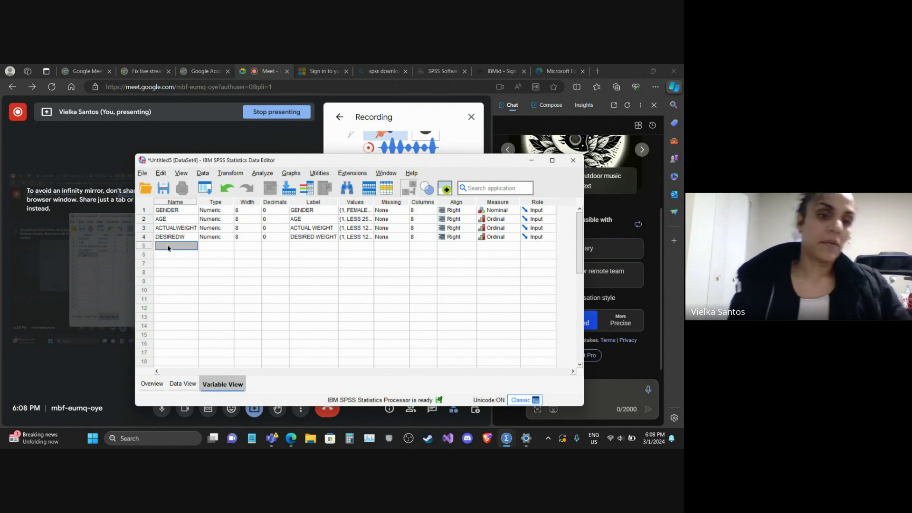
pyautogui.click(169, 246)
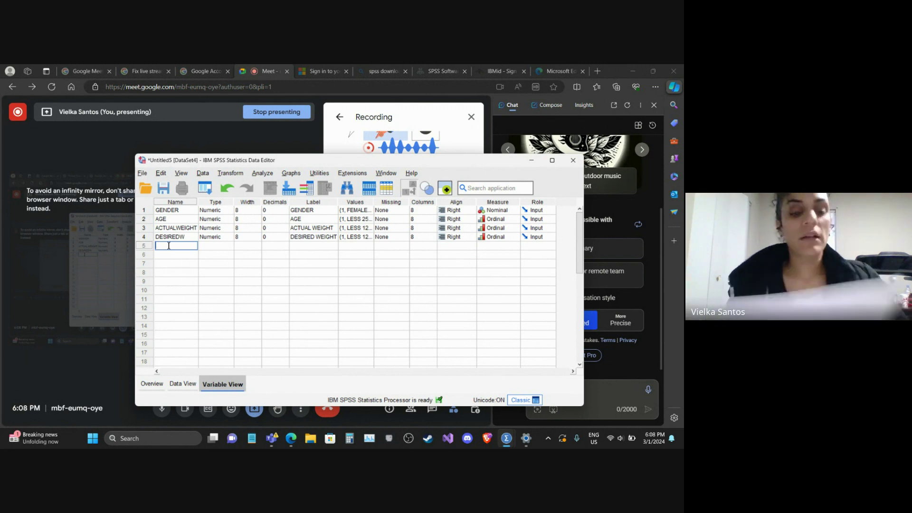
pyautogui.write('EXCERSICE')
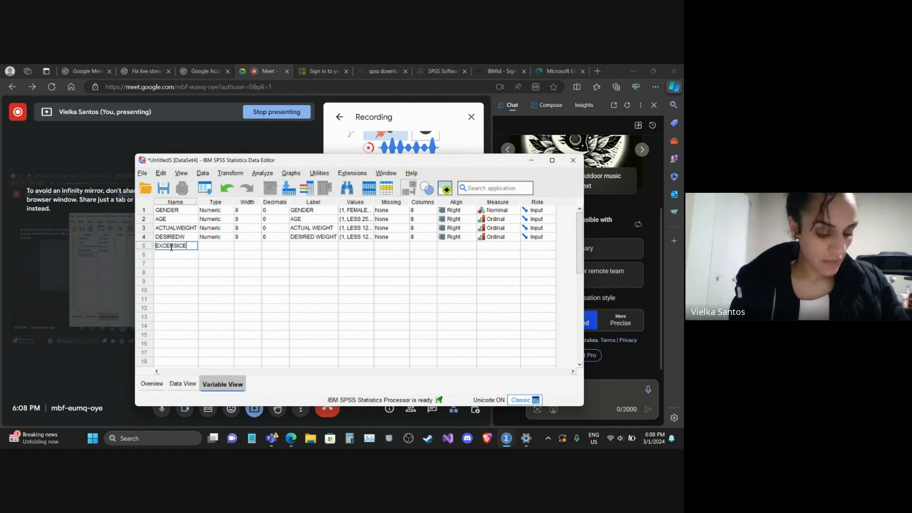
pyautogui.click(202, 247)
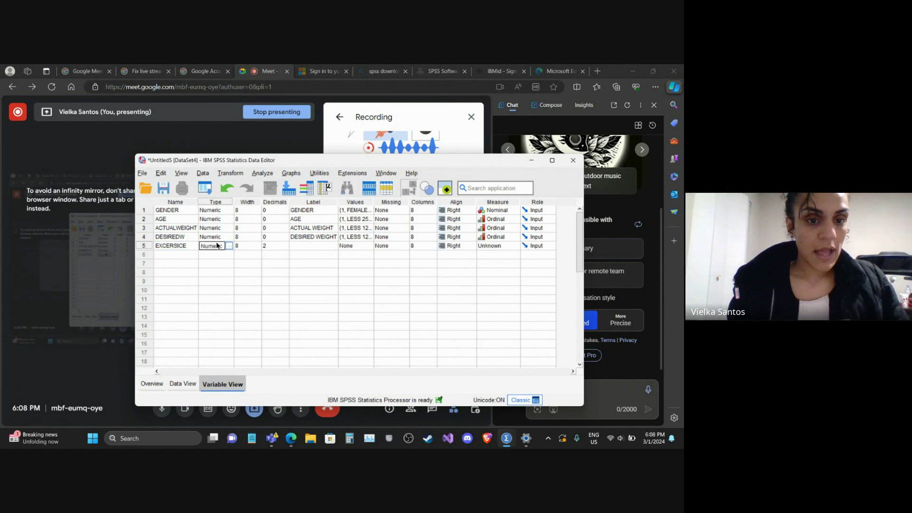
pyautogui.click(190, 246)
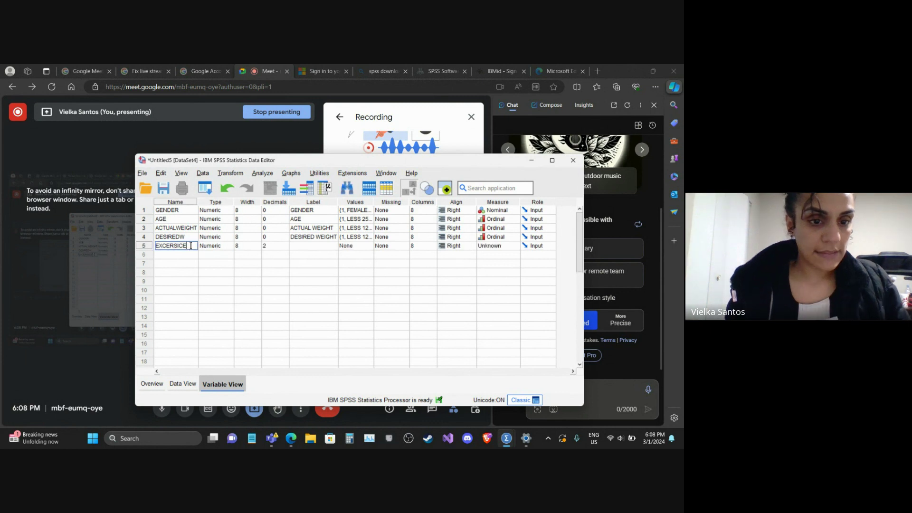
pyautogui.press('BackSpace')
pyautogui.press('BackSpace')
pyautogui.press('BackSpace')
pyautogui.press('BackSpace')
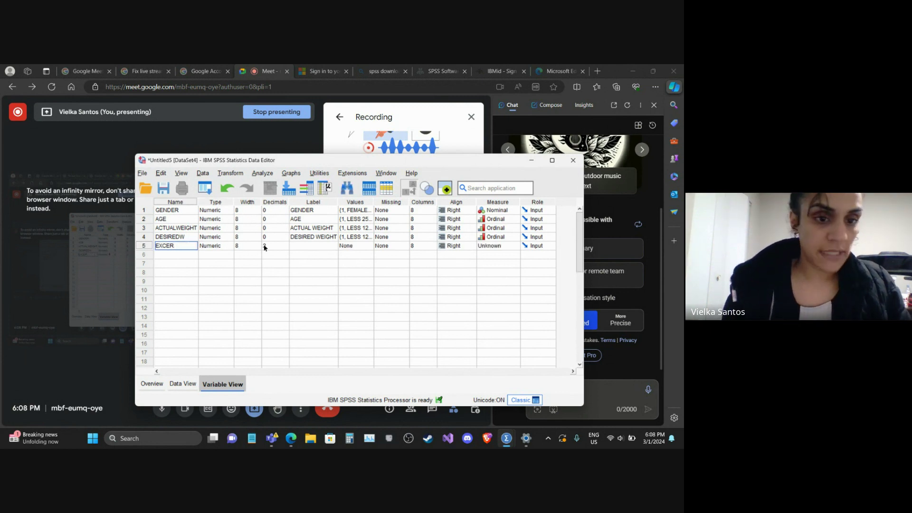
# Step: Set EXCER to 0 decimals and give it the label DO YOU DO EXCERCISE
pyautogui.click(274, 247)
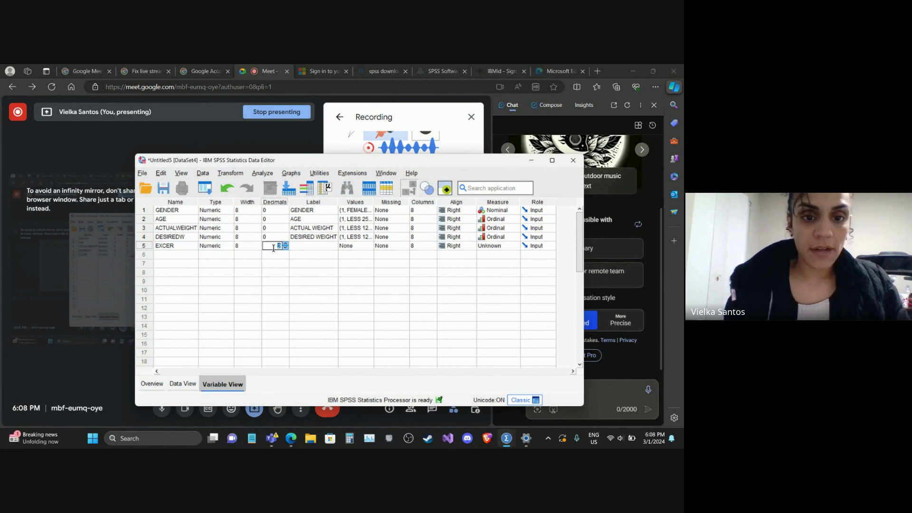
pyautogui.write('0')
pyautogui.click(328, 246)
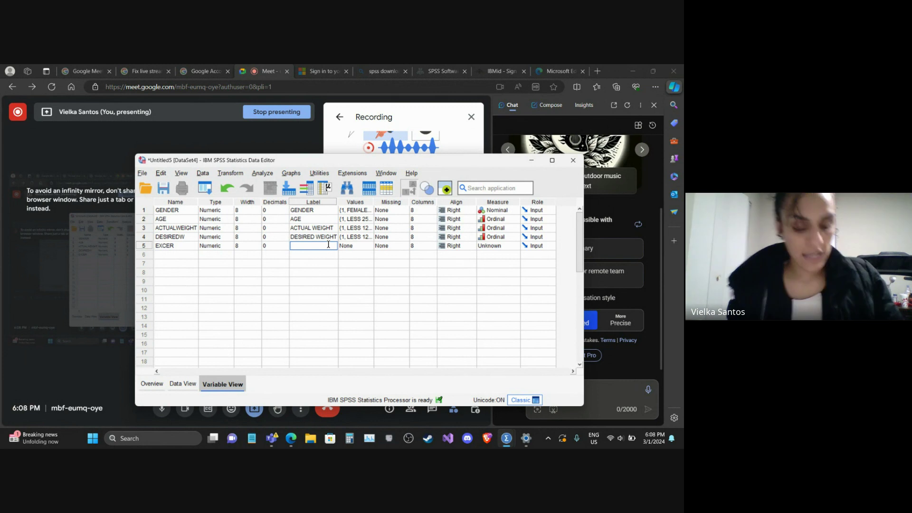
pyautogui.write('DO ')
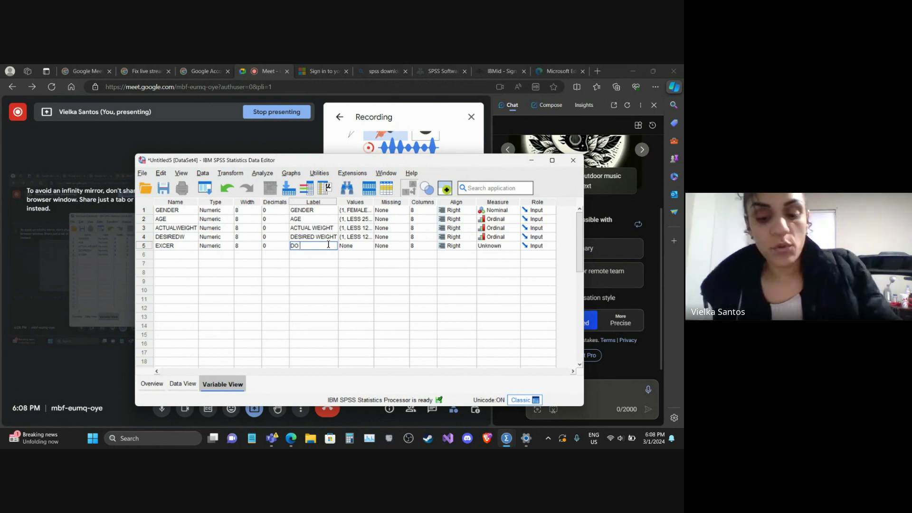
pyautogui.write('YOU DO ')
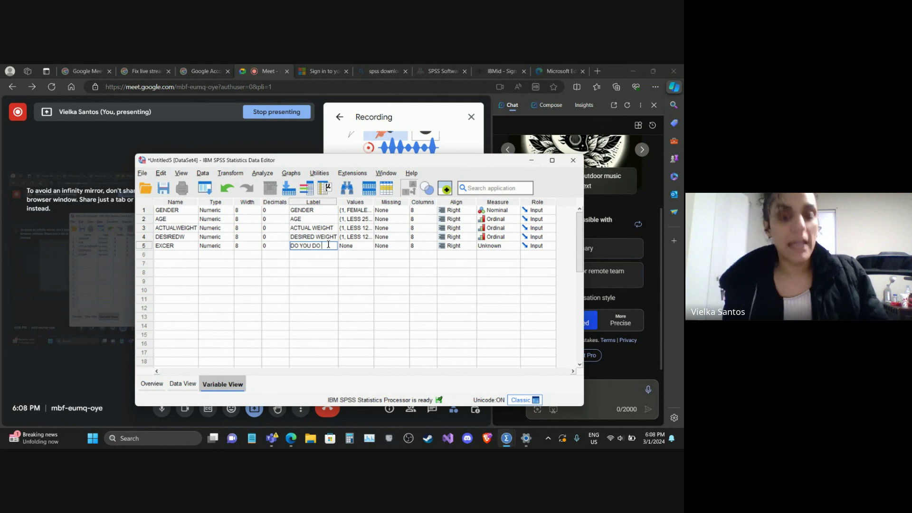
pyautogui.write('EXCER')
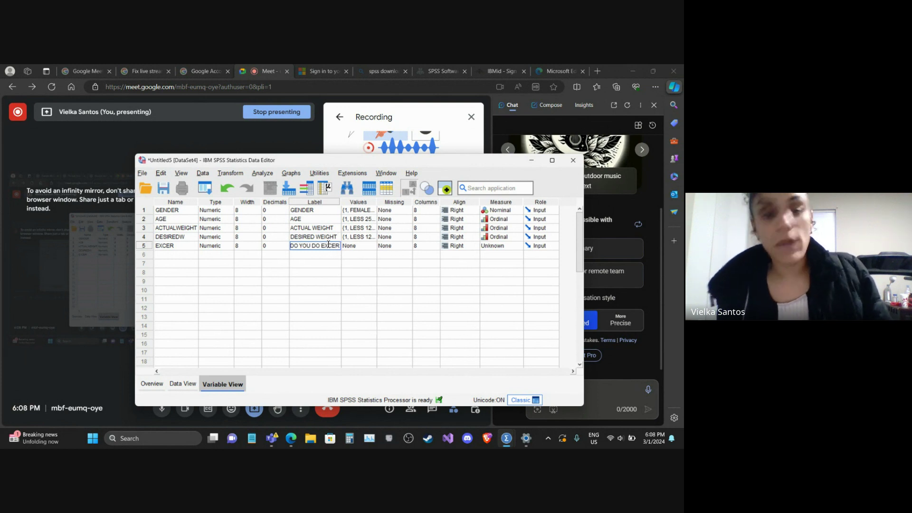
pyautogui.write('CISE')
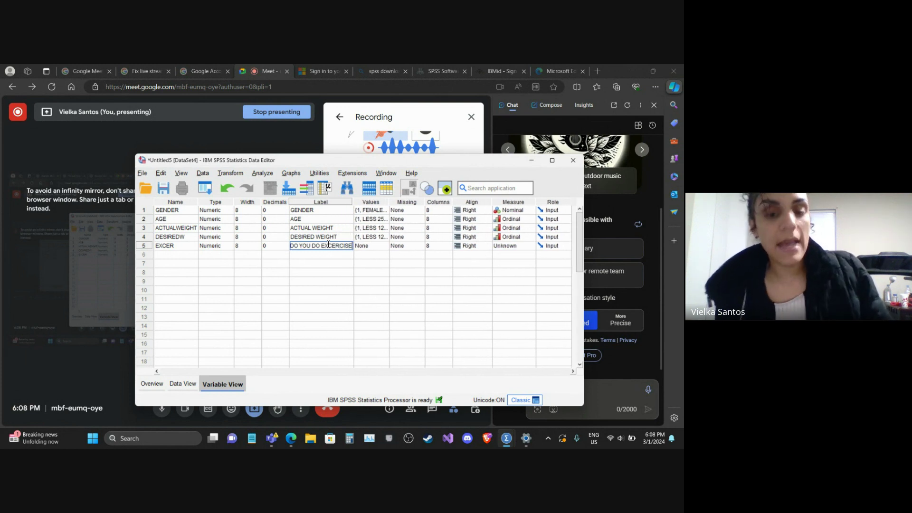
# Step: Open the value labels of EXCER and add a first one, assigning YES to value 1
pyautogui.click(378, 245)
pyautogui.click(383, 245)
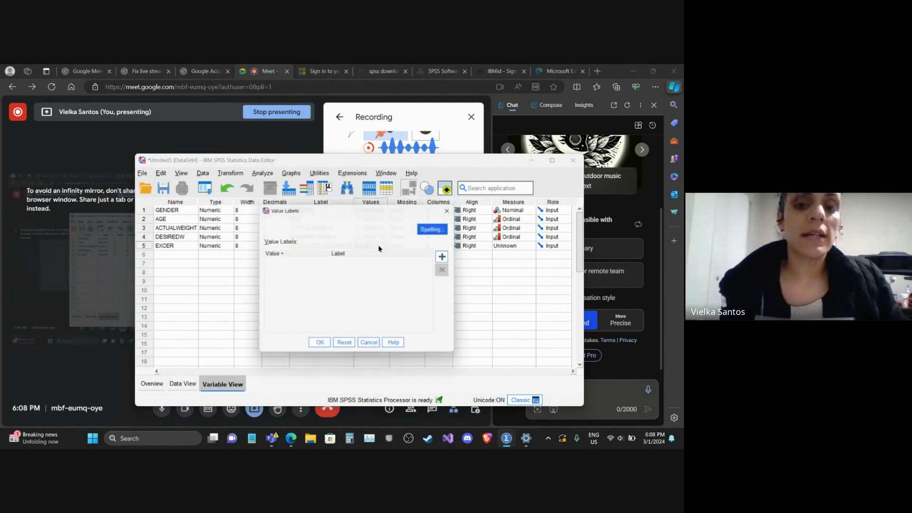
pyautogui.click(449, 258)
pyautogui.click(316, 263)
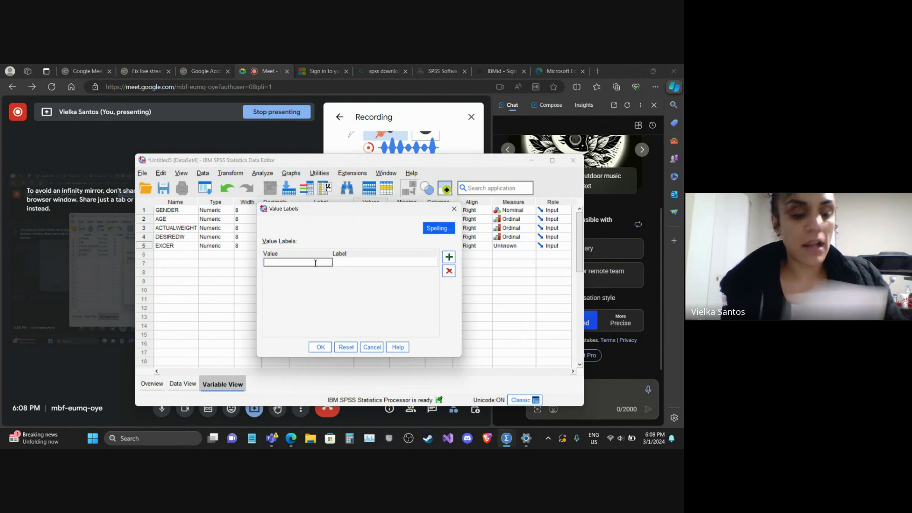
pyautogui.write('1')
pyautogui.click(343, 263)
pyautogui.write('YES')
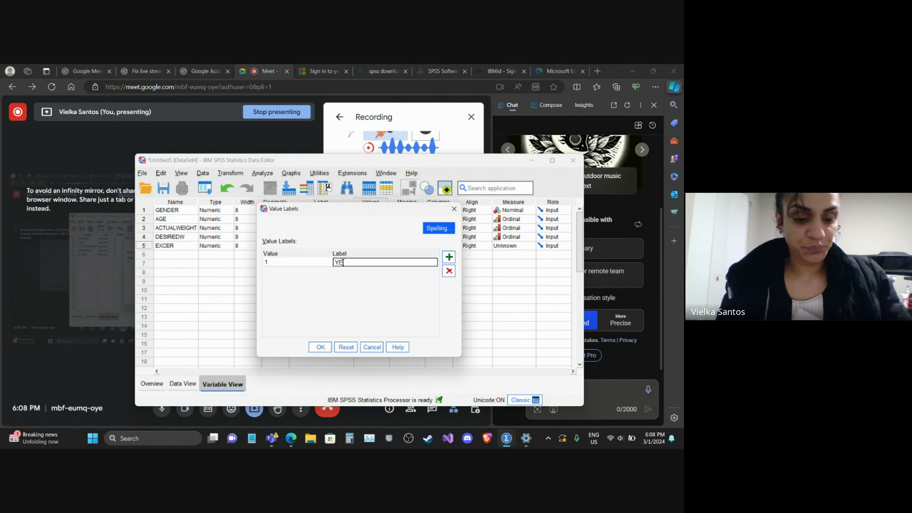
pyautogui.click(449, 257)
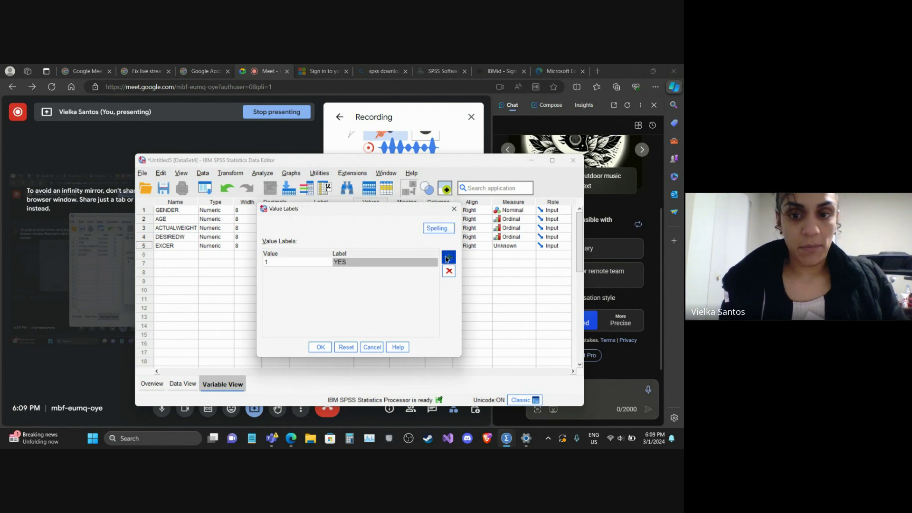
# Step: Add a second value label to EXCER, assigning NO to value 2, and apply the value labels
pyautogui.click(289, 274)
pyautogui.write('2')
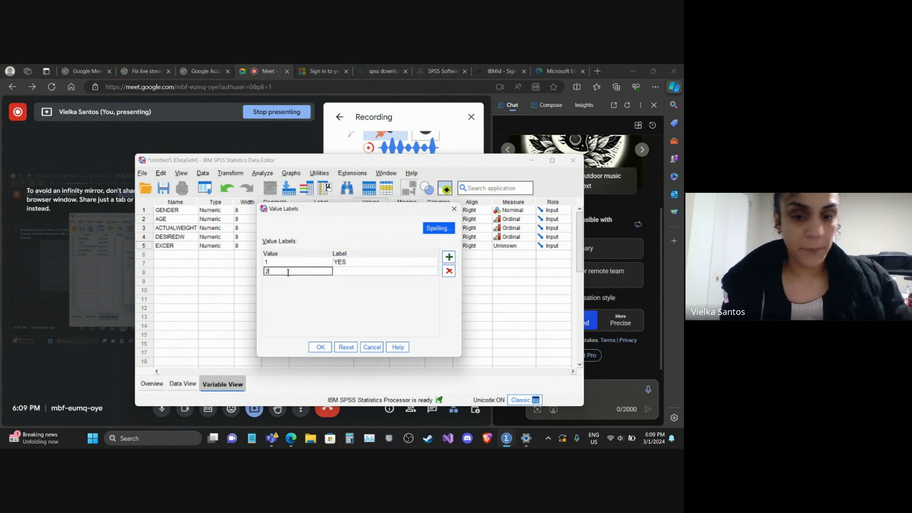
pyautogui.click(350, 271)
pyautogui.click(350, 270)
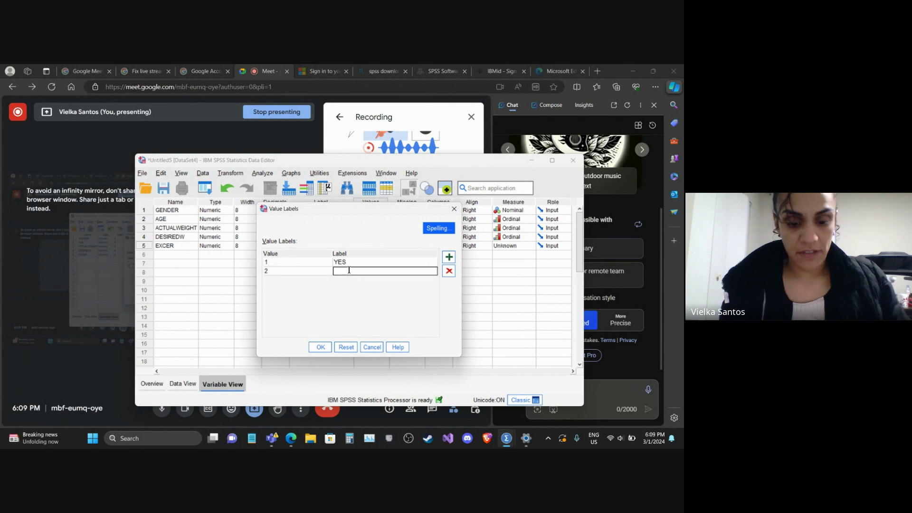
pyautogui.write('NO')
pyautogui.click(314, 347)
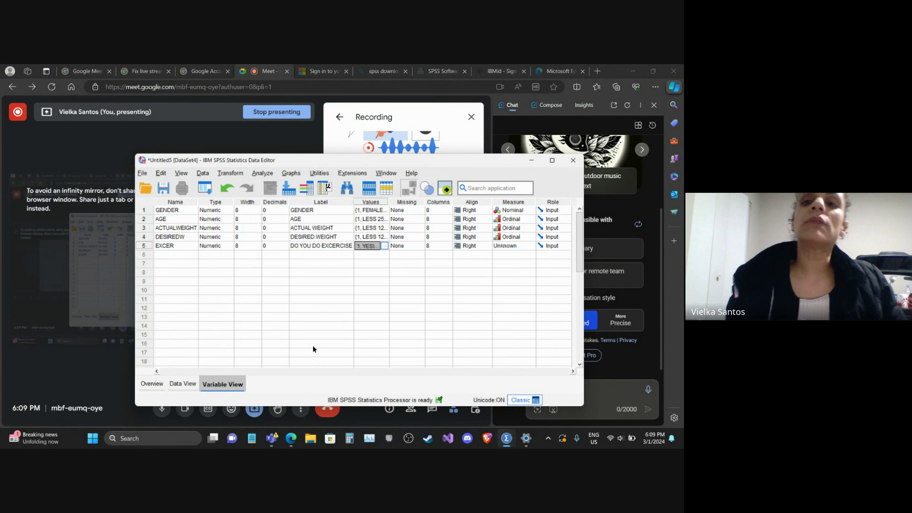
# Step: Change the measurement level of EXCER to Nominal
pyautogui.click(525, 245)
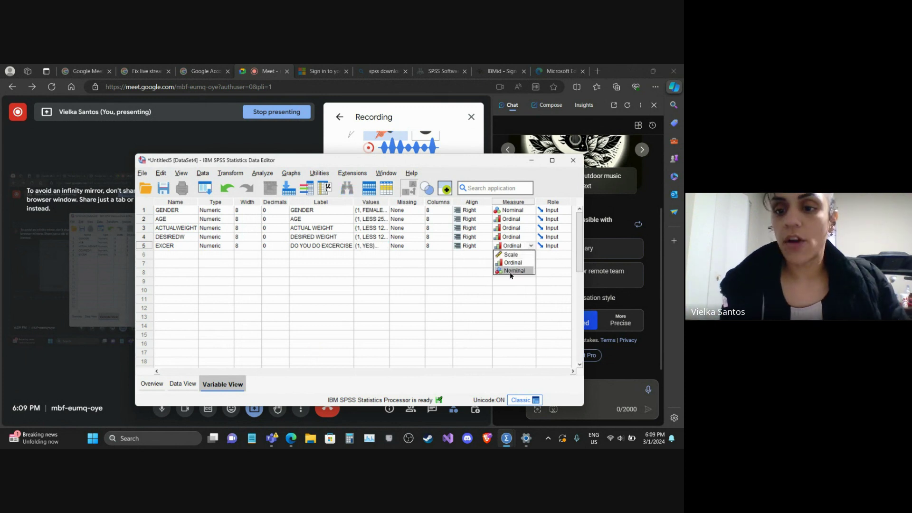
pyautogui.click(512, 271)
pyautogui.click(178, 255)
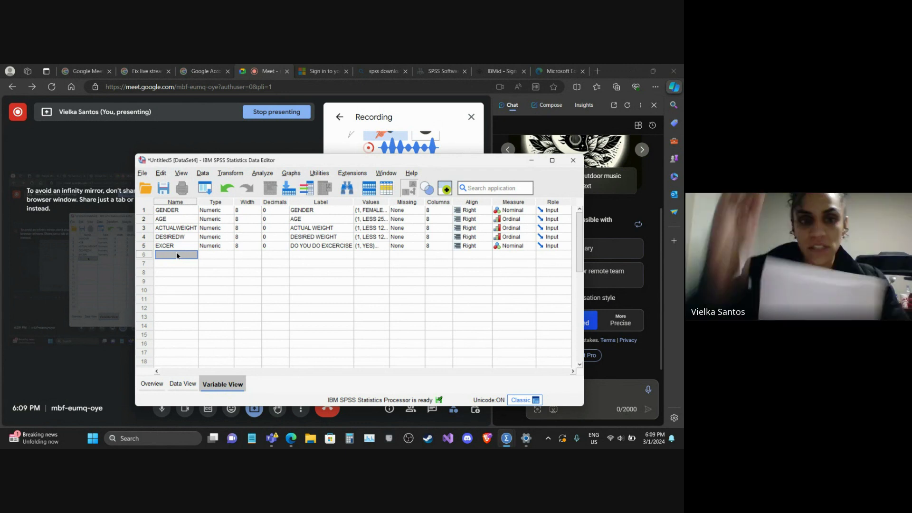
# Step: Switch to the case data sheet and make sure its cells display value labels
pyautogui.click(185, 386)
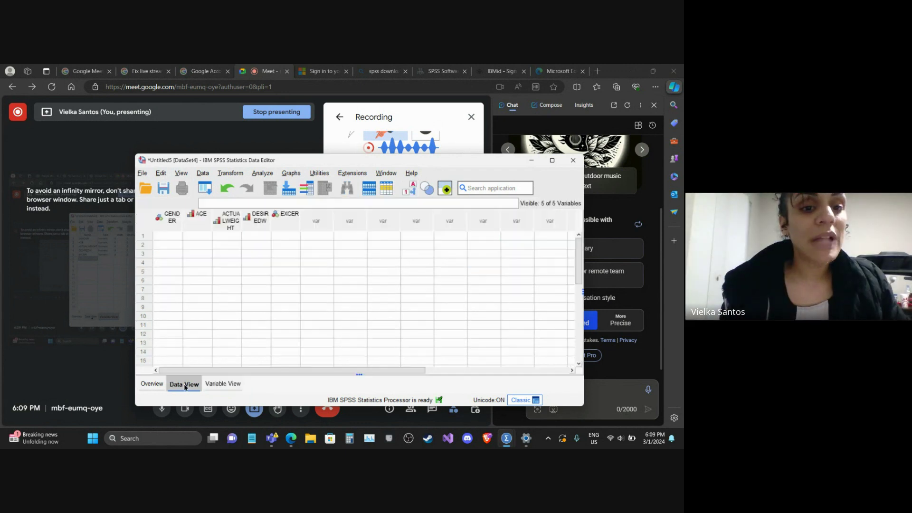
pyautogui.click(177, 173)
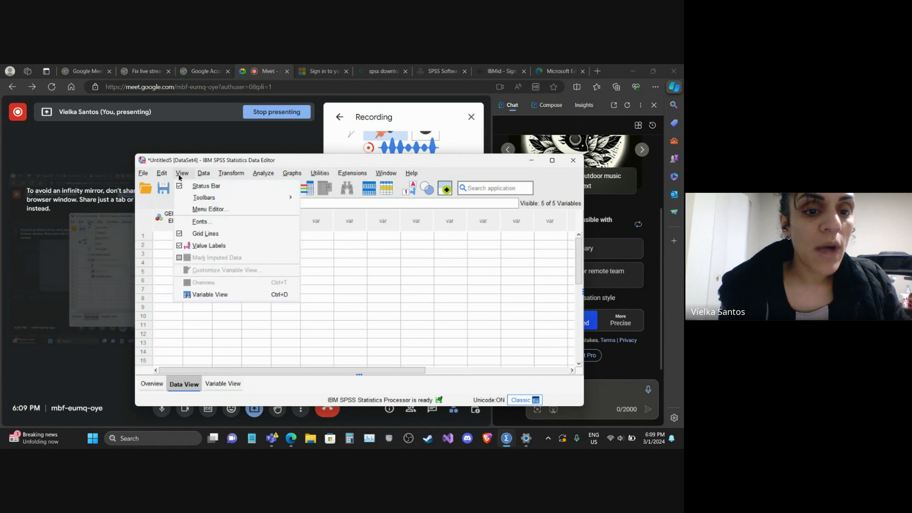
pyautogui.click(183, 246)
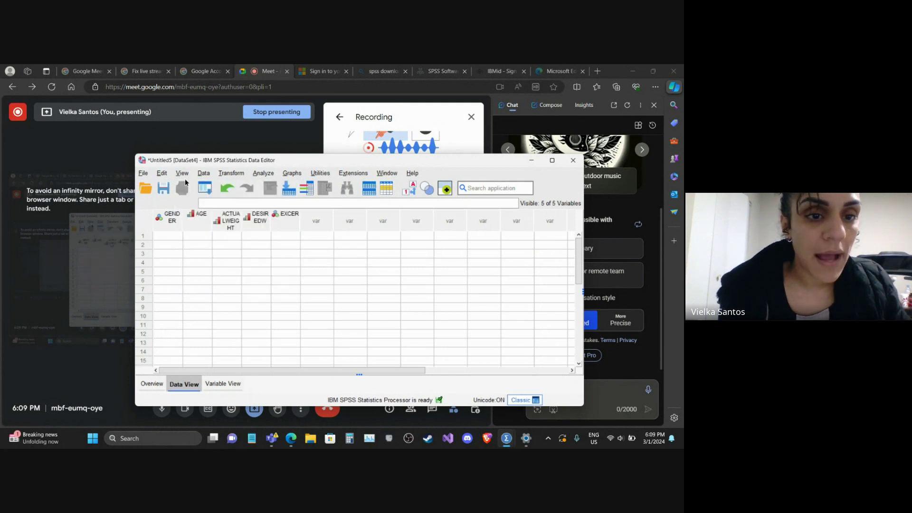
pyautogui.click(183, 174)
pyautogui.click(198, 246)
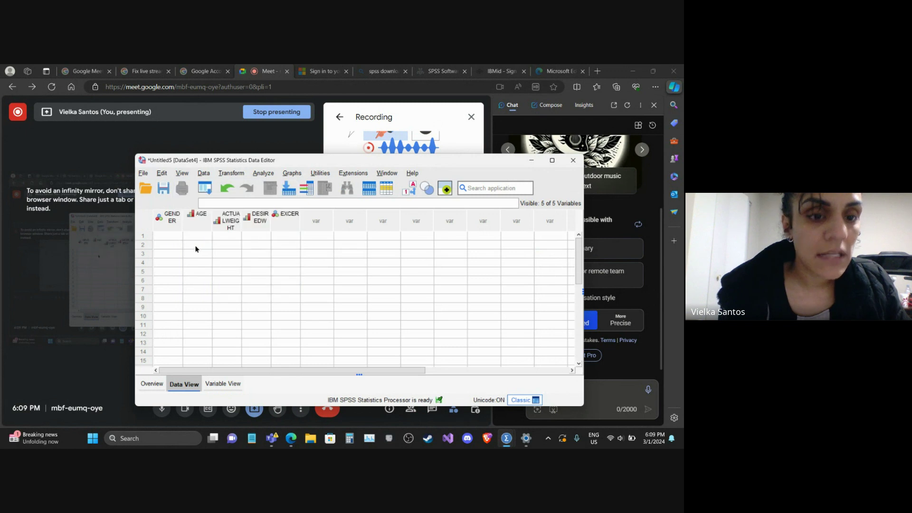
pyautogui.click(169, 237)
pyautogui.click(167, 235)
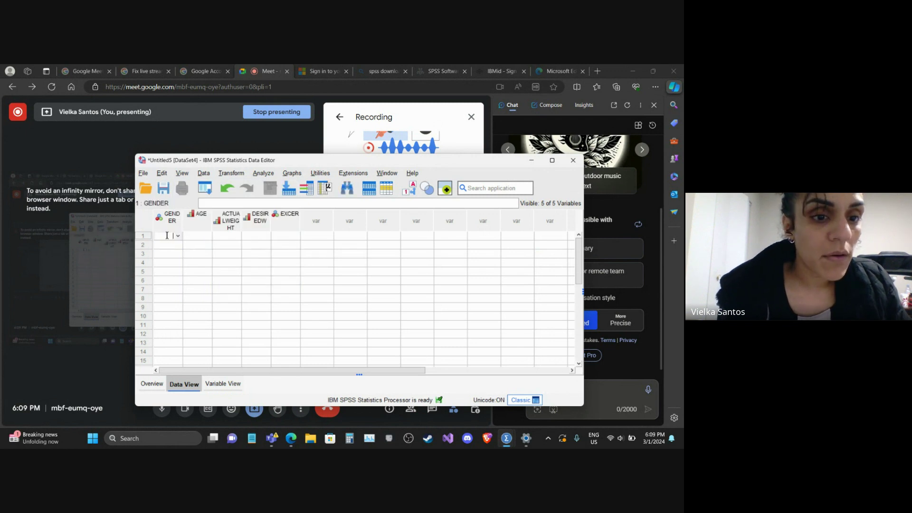
pyautogui.click(189, 176)
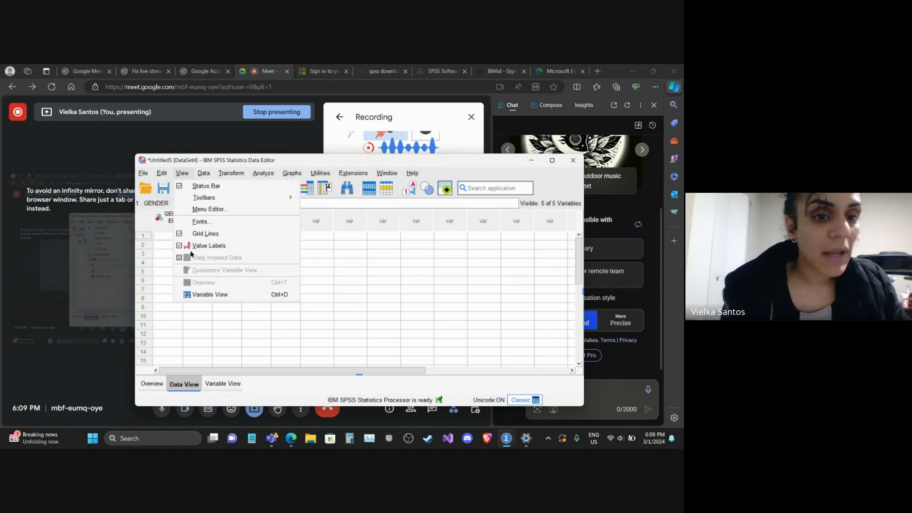
pyautogui.click(204, 245)
pyautogui.hotkey('alt', 'h')
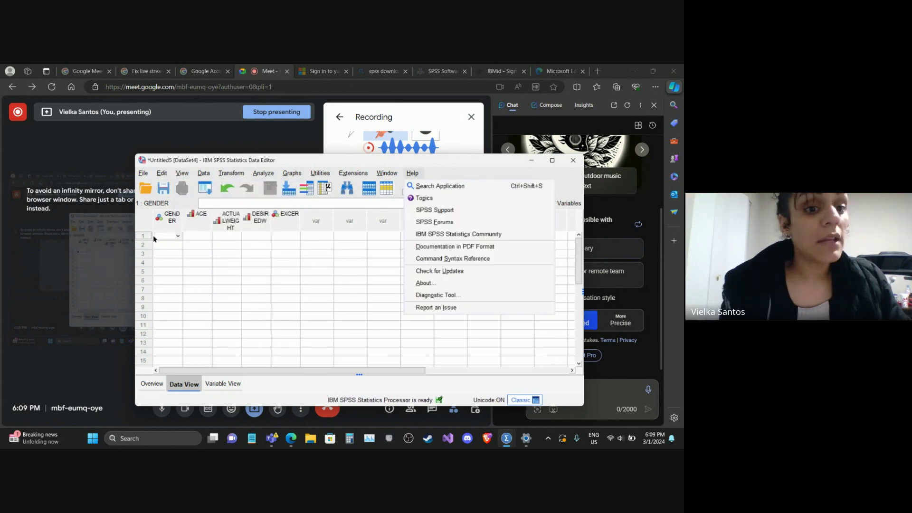
pyautogui.press('Escape')
# Step: Enter MALE as the GENDER of the first case
pyautogui.click(170, 235)
pyautogui.click(170, 234)
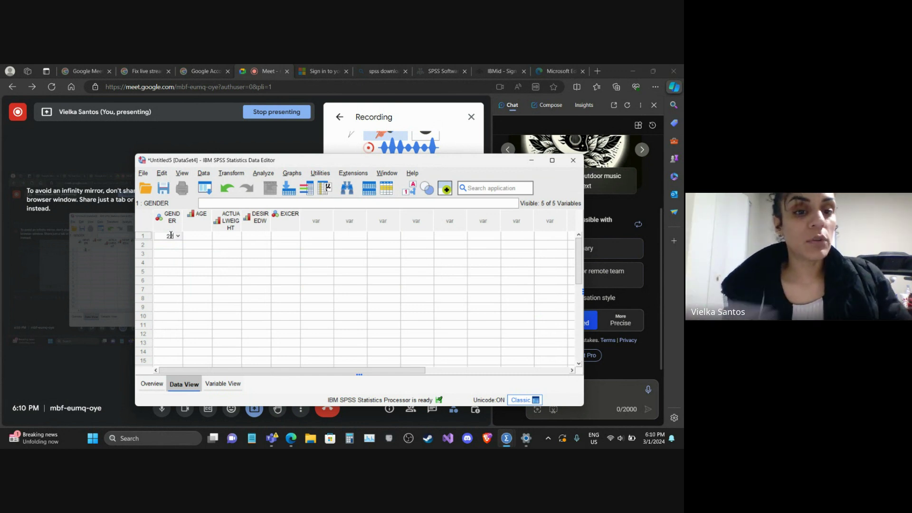
pyautogui.press('Tab')
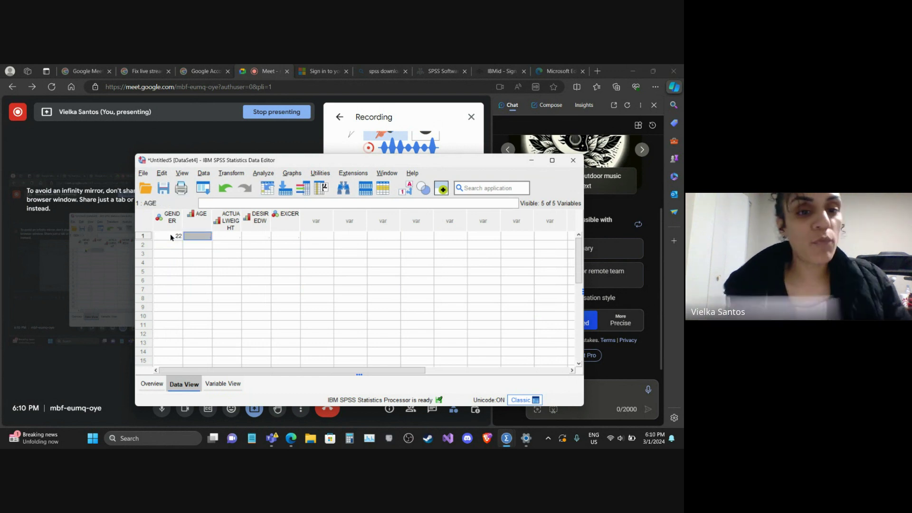
pyautogui.click(170, 234)
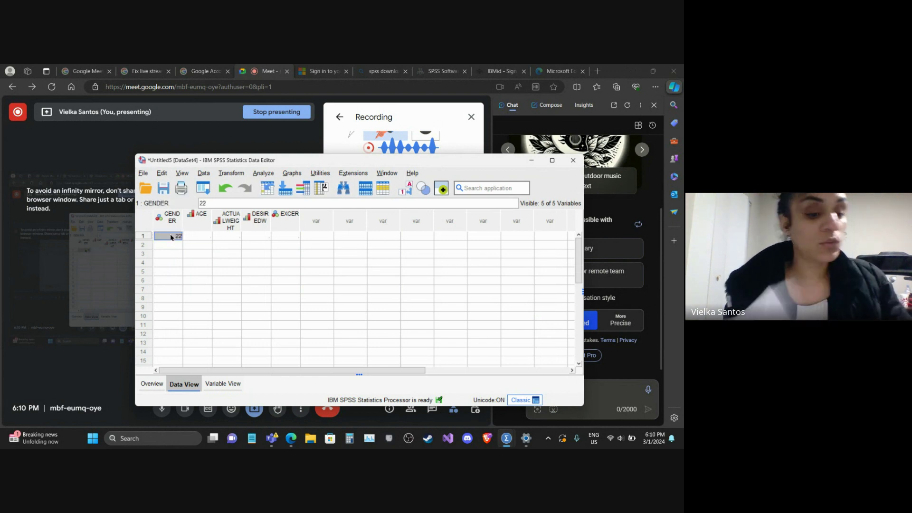
# Step: Set AGE of the first case to 26-35 and its ACTUALWEIGHT to 121-150
pyautogui.click(200, 237)
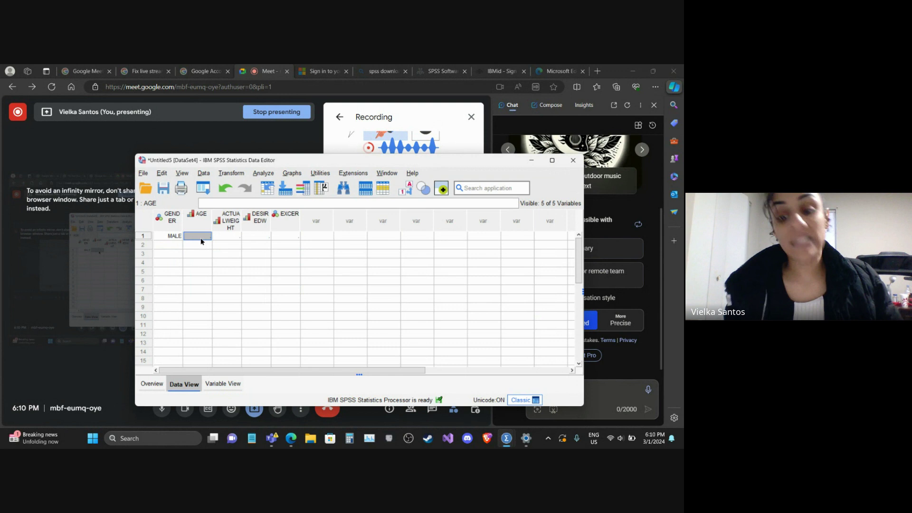
pyautogui.doubleClick(200, 240)
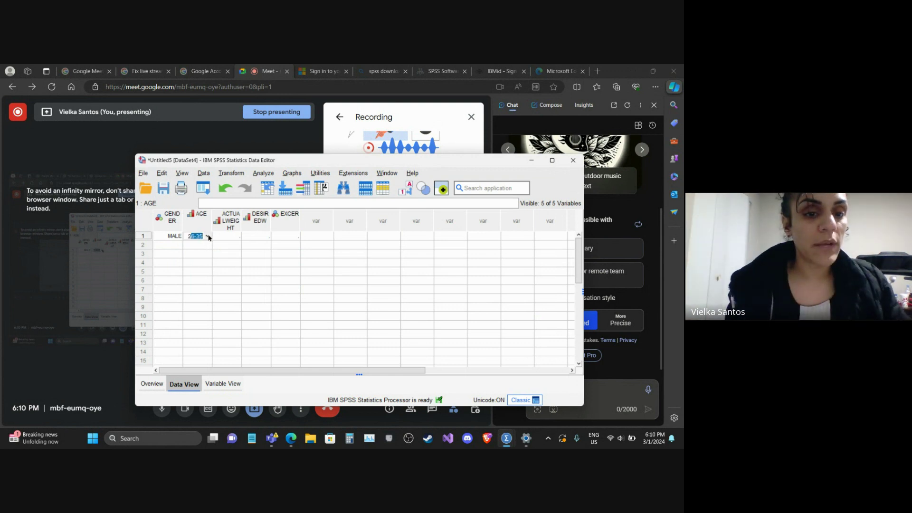
pyautogui.click(207, 237)
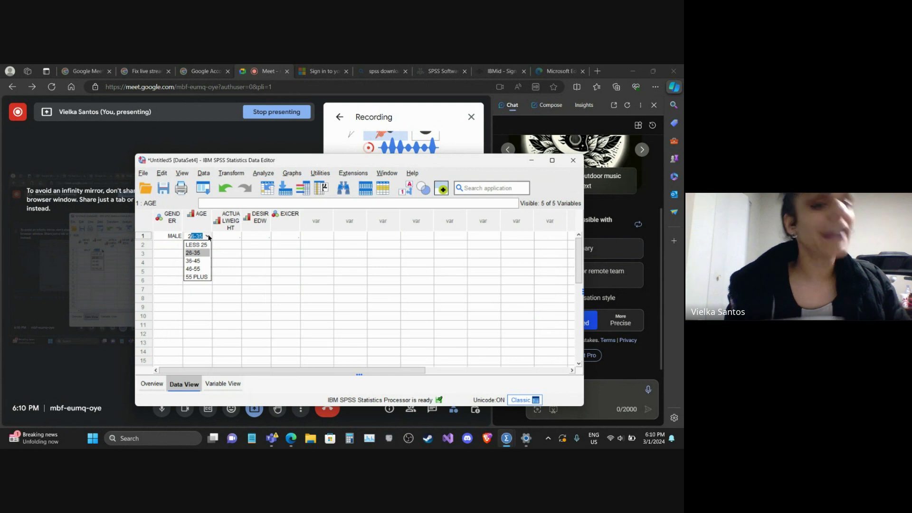
pyautogui.click(228, 240)
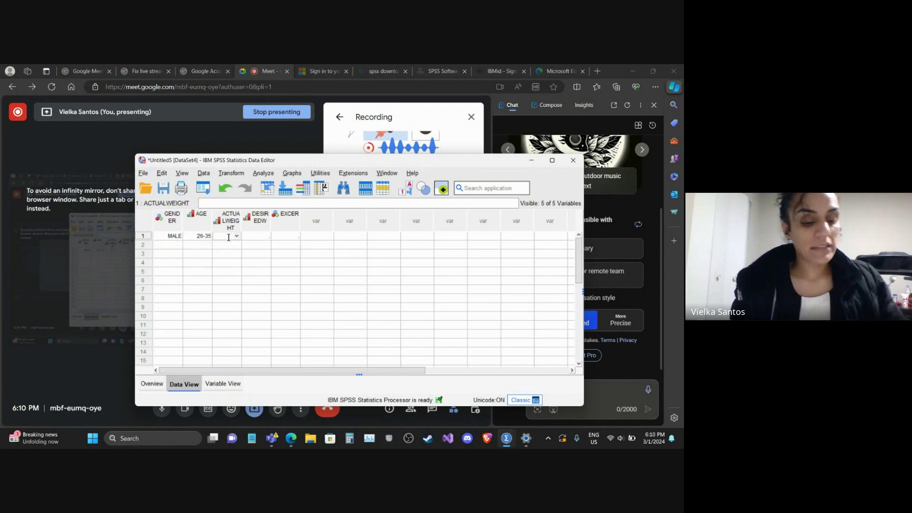
pyautogui.click(229, 236)
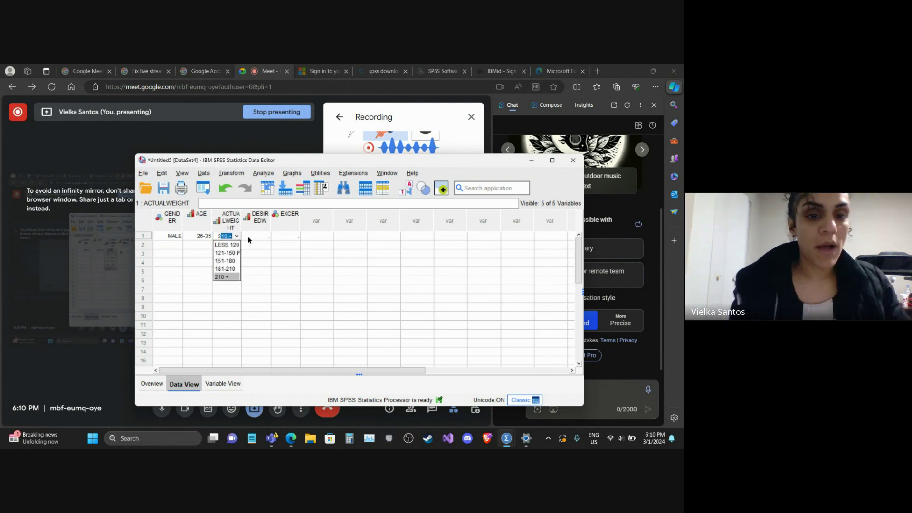
pyautogui.click(227, 253)
# Step: Complete the first case with value 3 (151-180) for DESIREDW and value 2 (NO) for EXCER
pyautogui.click(247, 237)
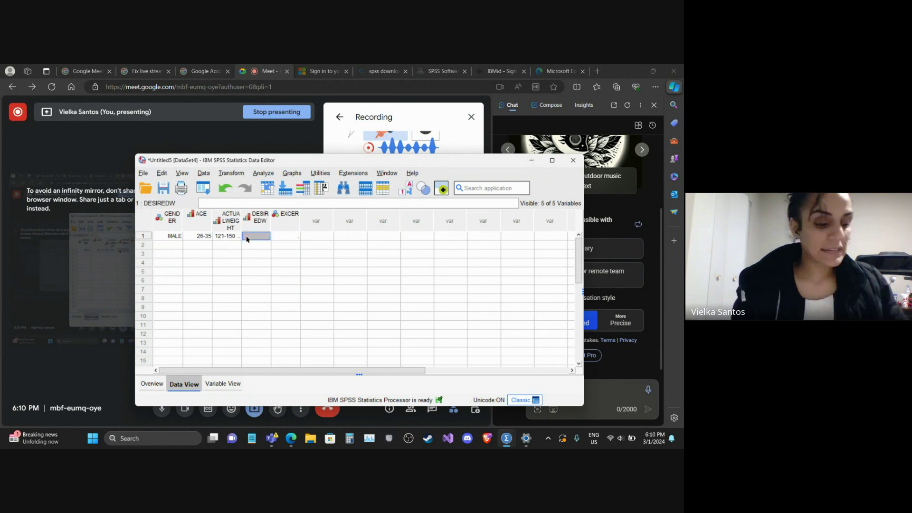
pyautogui.write('3')
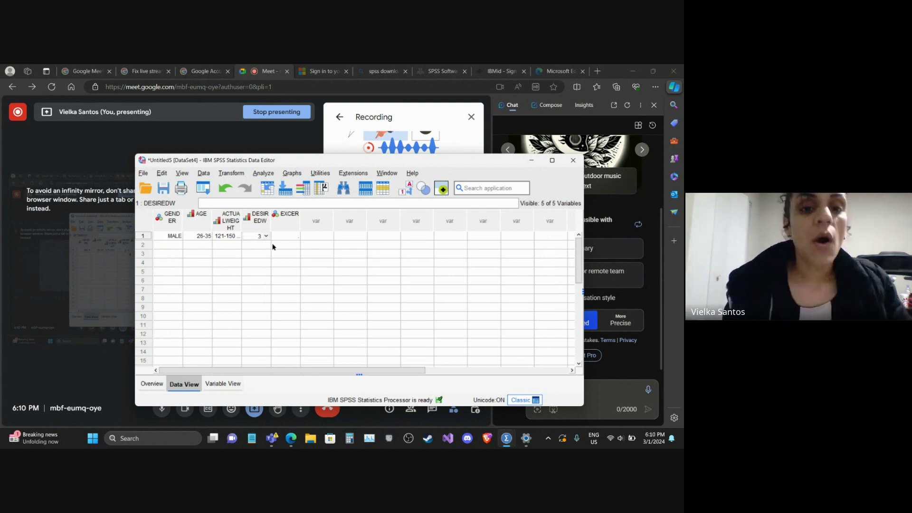
pyautogui.press('Tab')
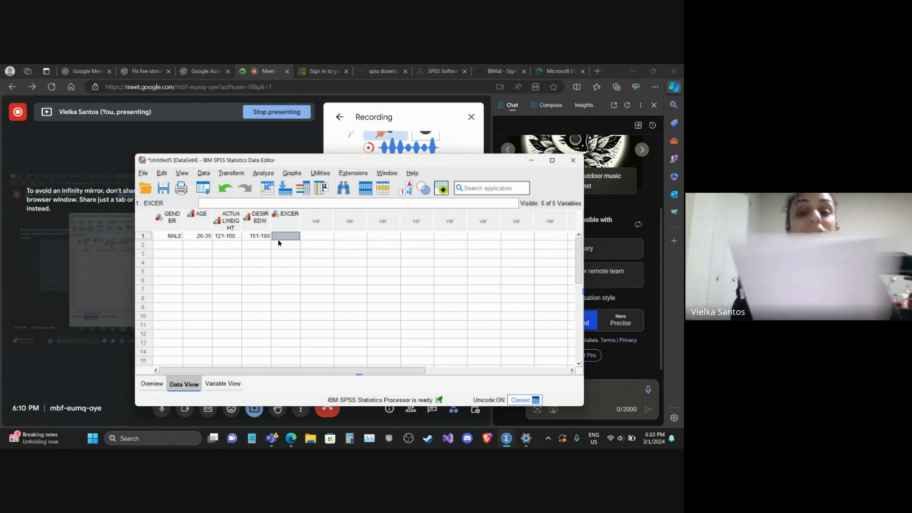
pyautogui.doubleClick(280, 238)
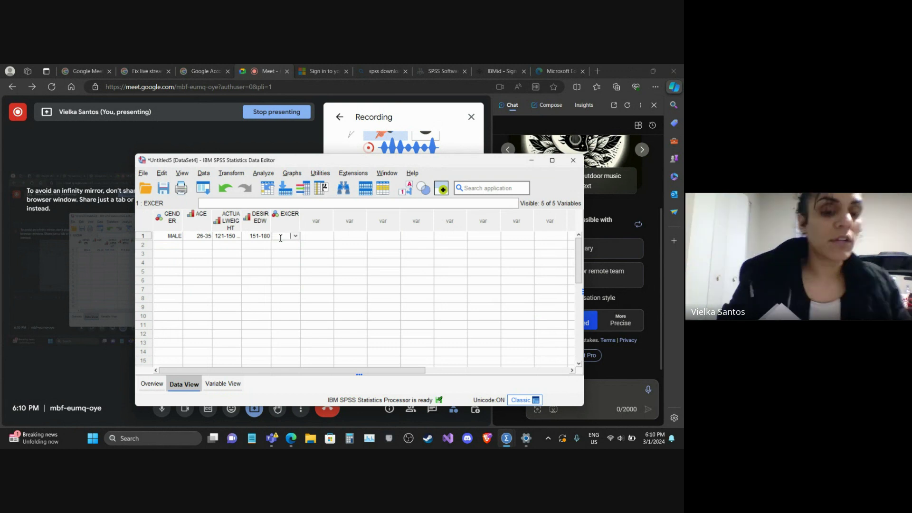
pyautogui.write('2')
pyautogui.click(244, 246)
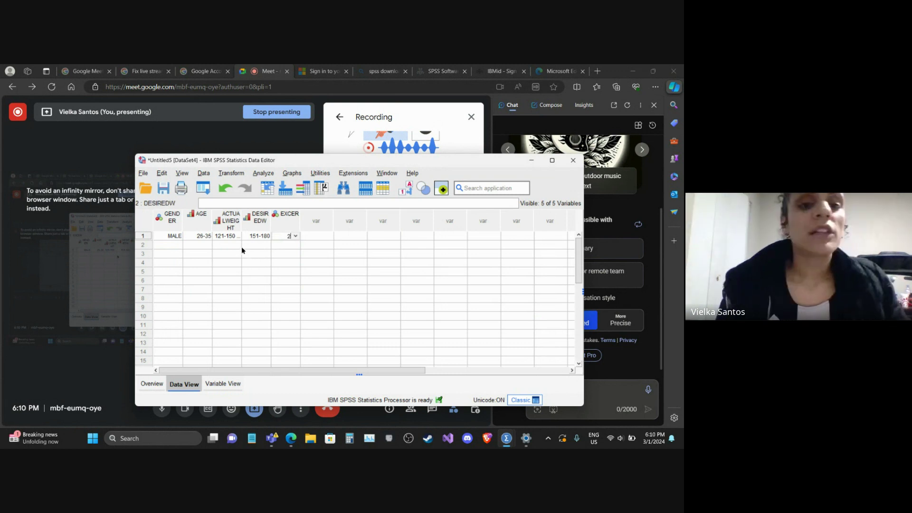
# Step: Start the second case with value 1 (FEMALE) for GENDER and 36-45 for AGE
pyautogui.click(178, 246)
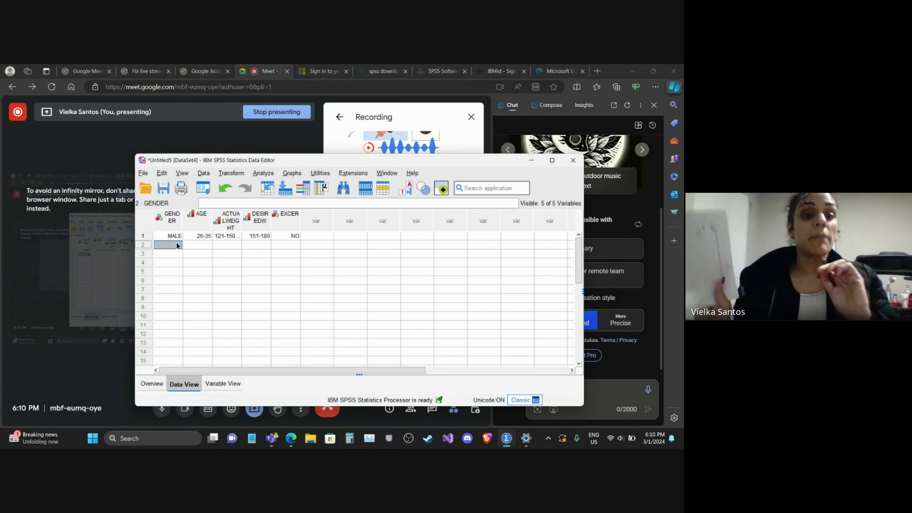
pyautogui.doubleClick(176, 245)
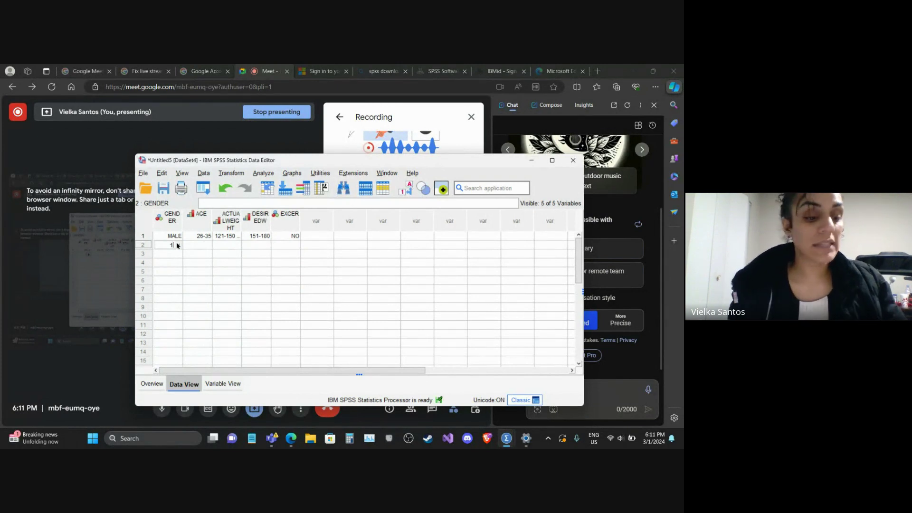
pyautogui.press('Tab')
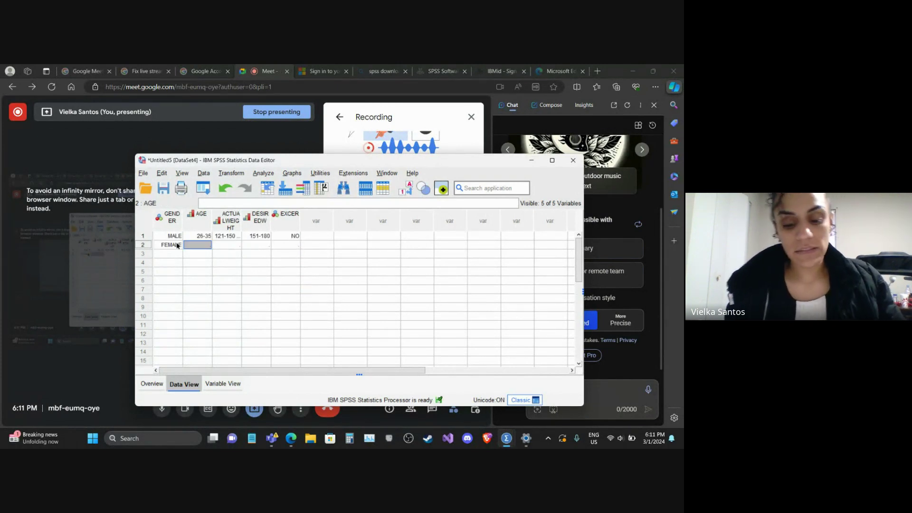
pyautogui.write('36-45')
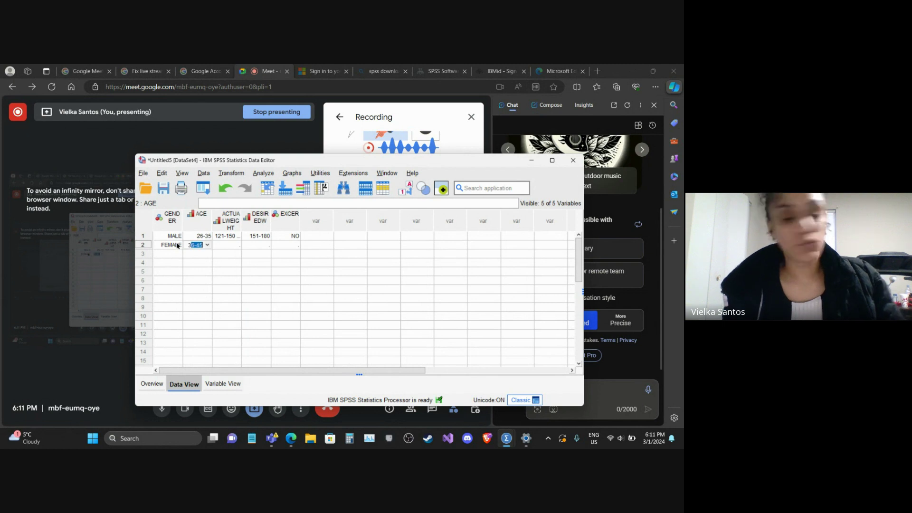
pyautogui.press('Tab')
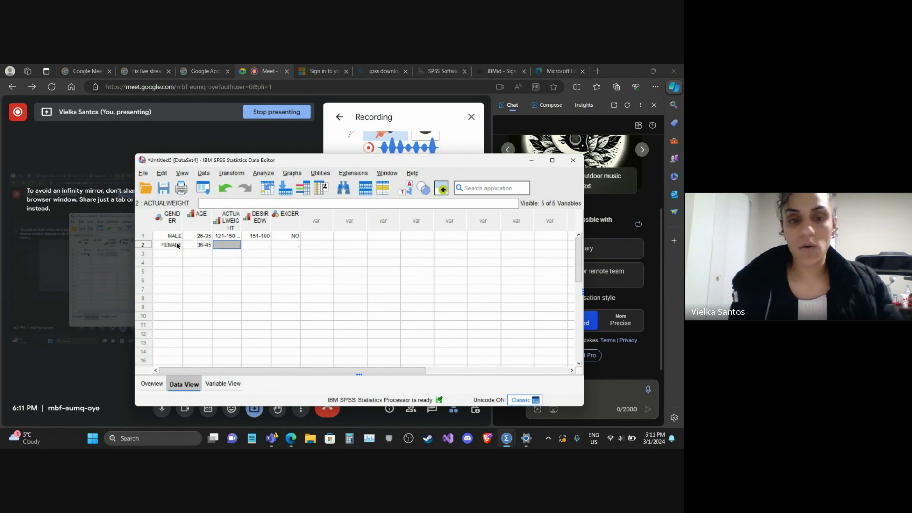
# Step: Change AGE of the second case to 46-55 and enter value 4 (181-210) for its ACTUALWEIGHT
pyautogui.press('Left')
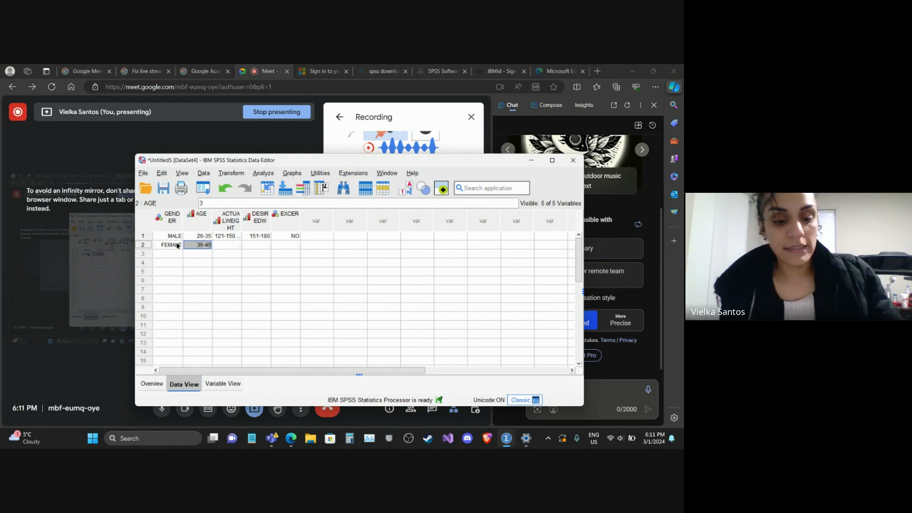
pyautogui.write('4')
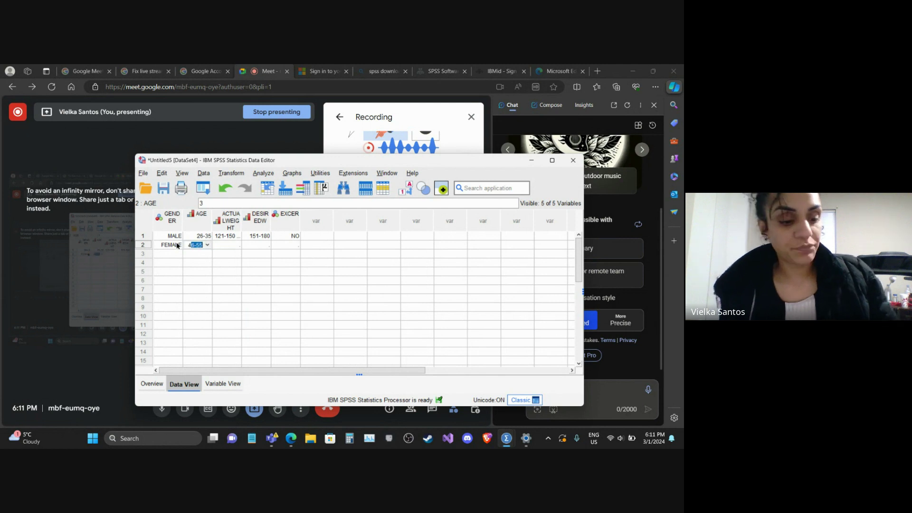
pyautogui.press('Tab')
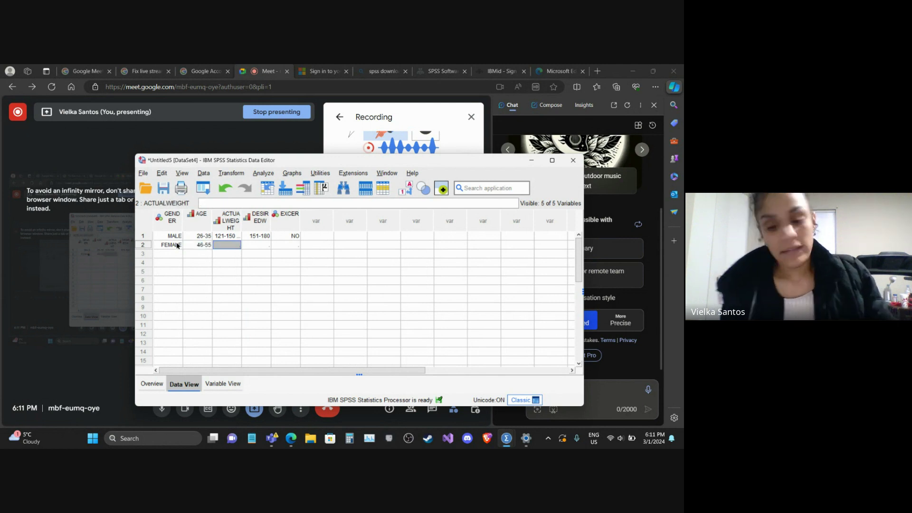
pyautogui.write('4')
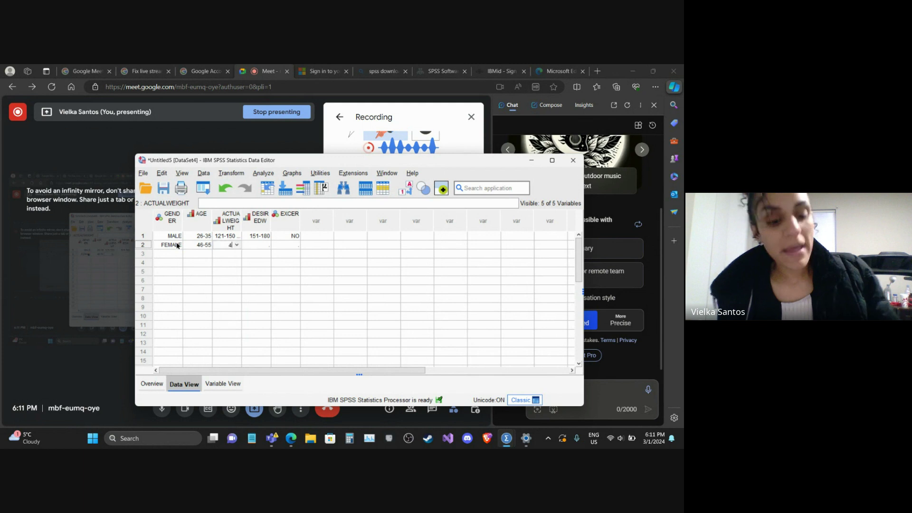
pyautogui.press('Tab')
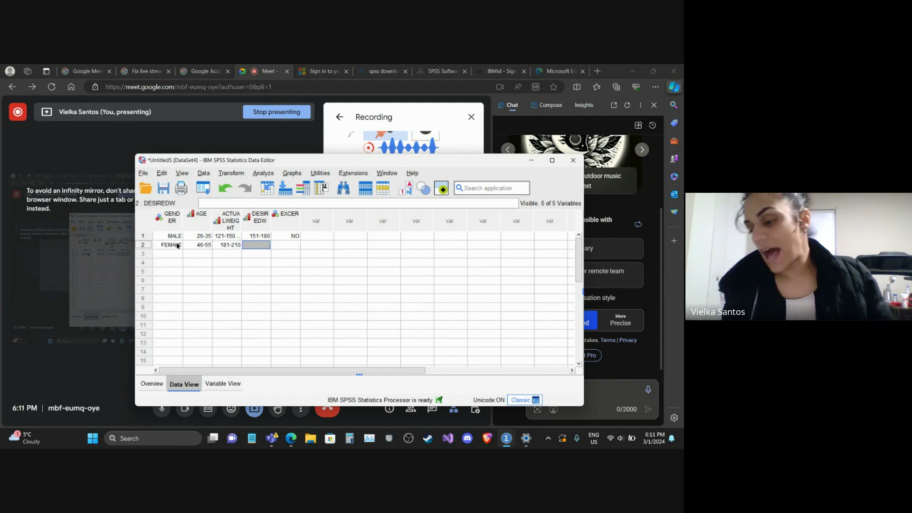
# Step: Complete the second case with 210 PLUS for DESIREDW and YES for EXCER
pyautogui.write('p')
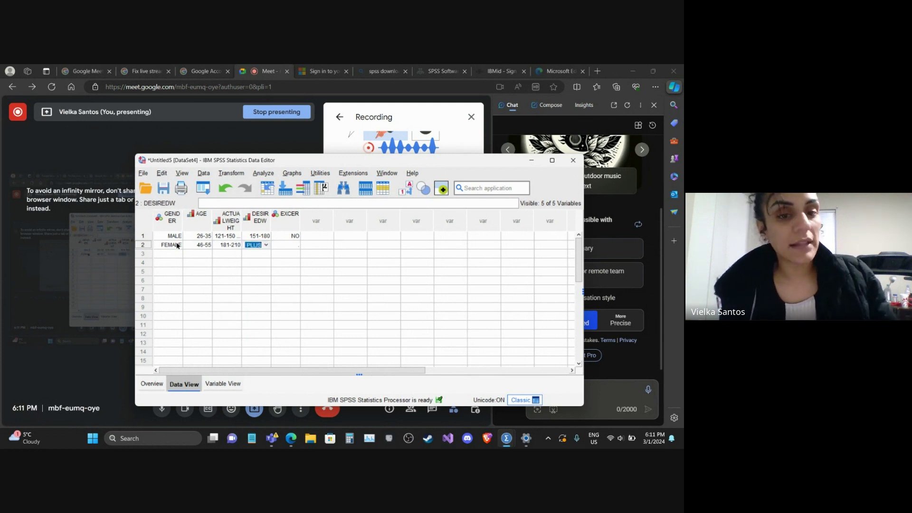
pyautogui.press('Tab')
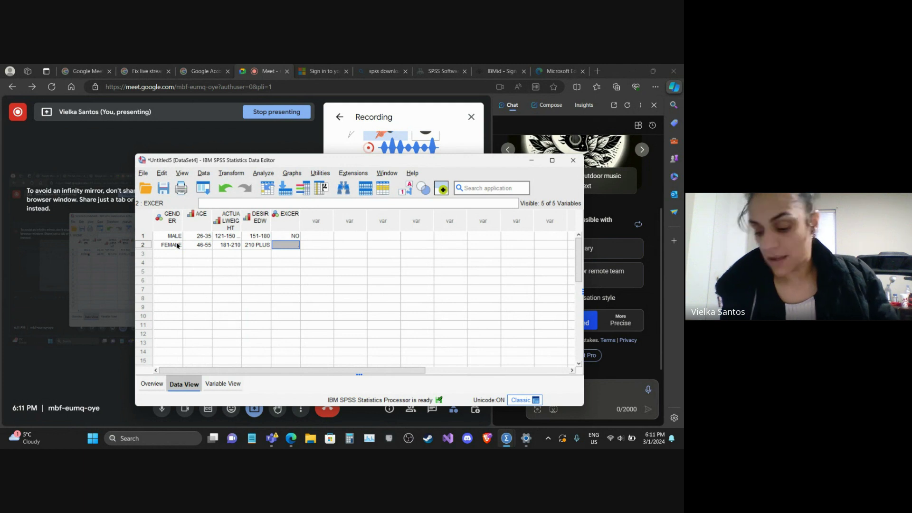
pyautogui.write('y')
pyautogui.press('Return')
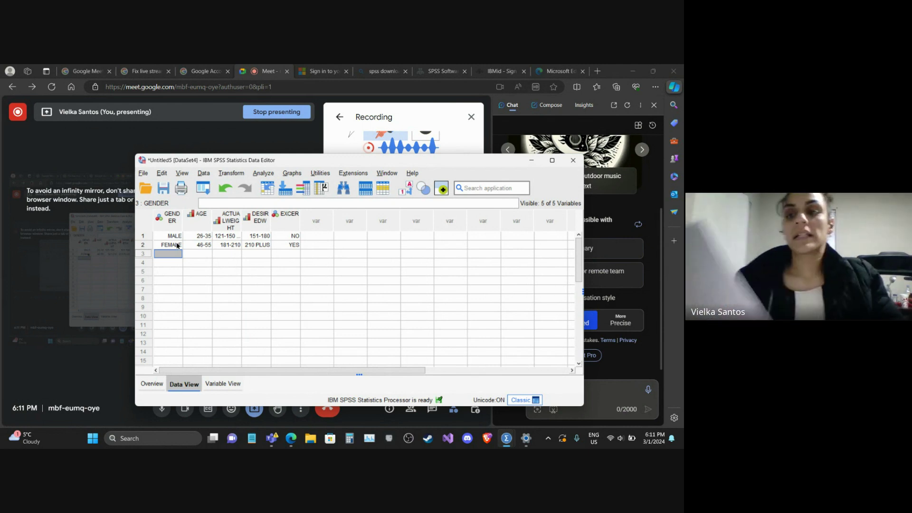
# Step: Start the third case with GENDER MALE, AGE 46-55 and ACTUALWEIGHT 181-210
pyautogui.doubleClick(168, 254)
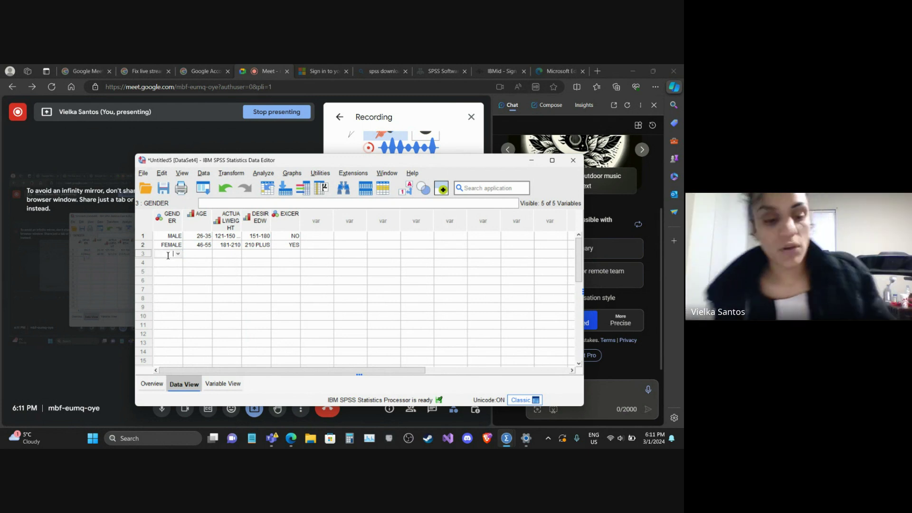
pyautogui.press('Tab')
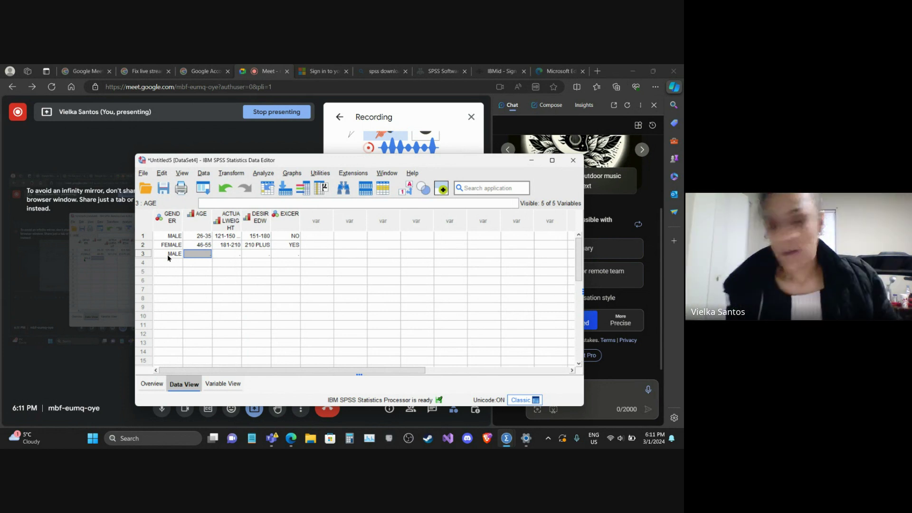
pyautogui.write('46-55')
pyautogui.press('Tab')
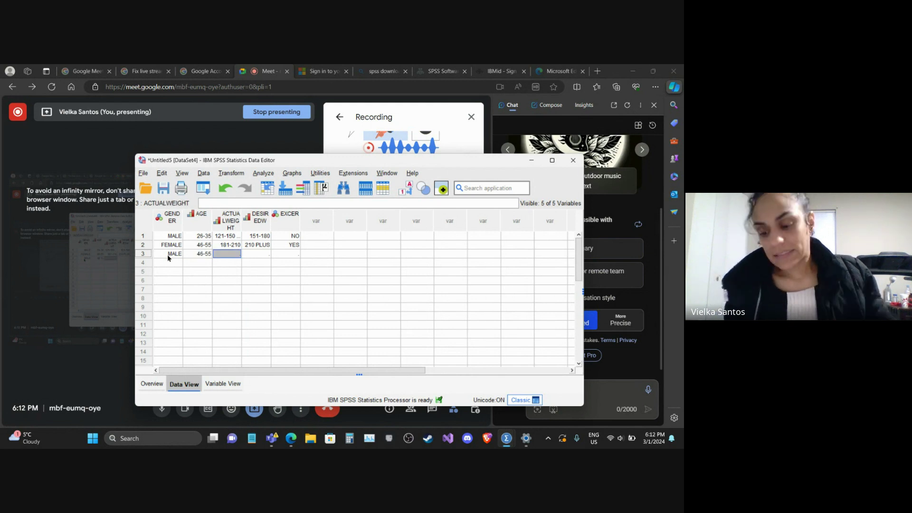
pyautogui.write('5')
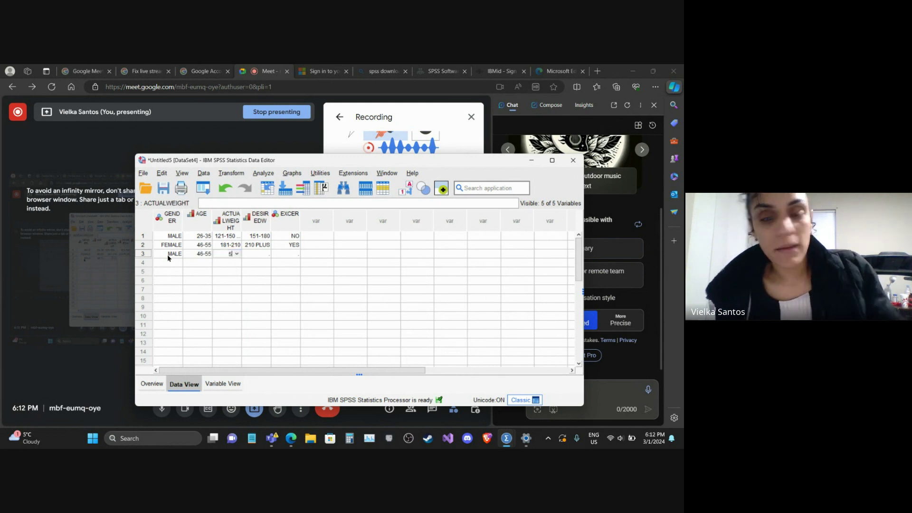
pyautogui.press('Tab')
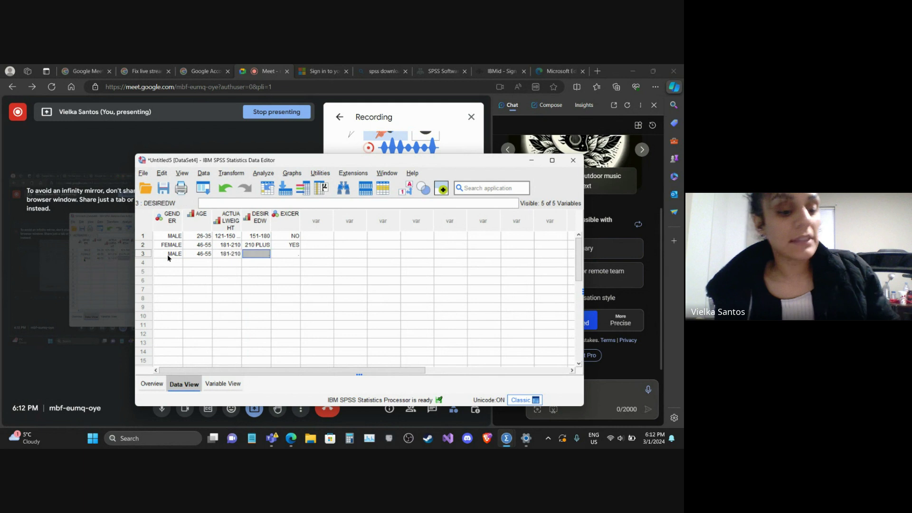
# Step: Complete the third case with value 4 (181-210) for DESIREDW and NO for EXCER
pyautogui.write('4')
pyautogui.press('Tab')
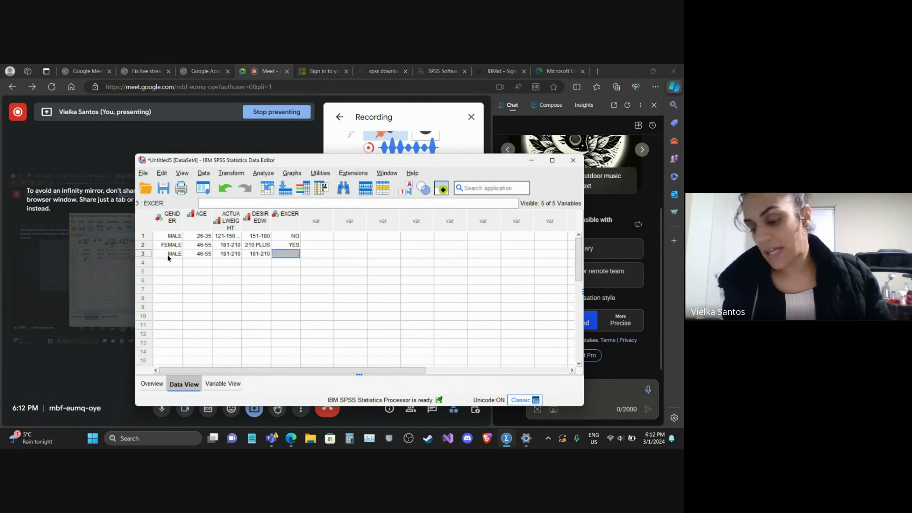
pyautogui.write('2')
pyautogui.hotkey('alt', 'Down')
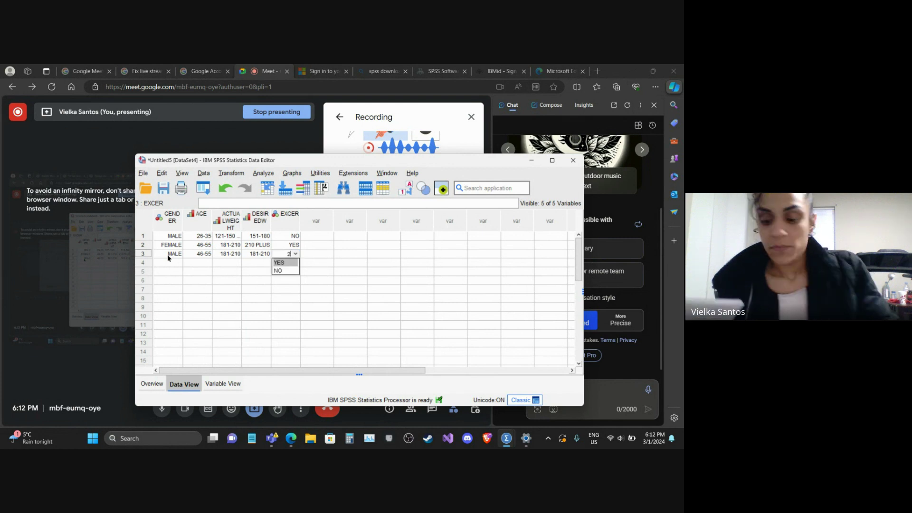
pyautogui.click(277, 271)
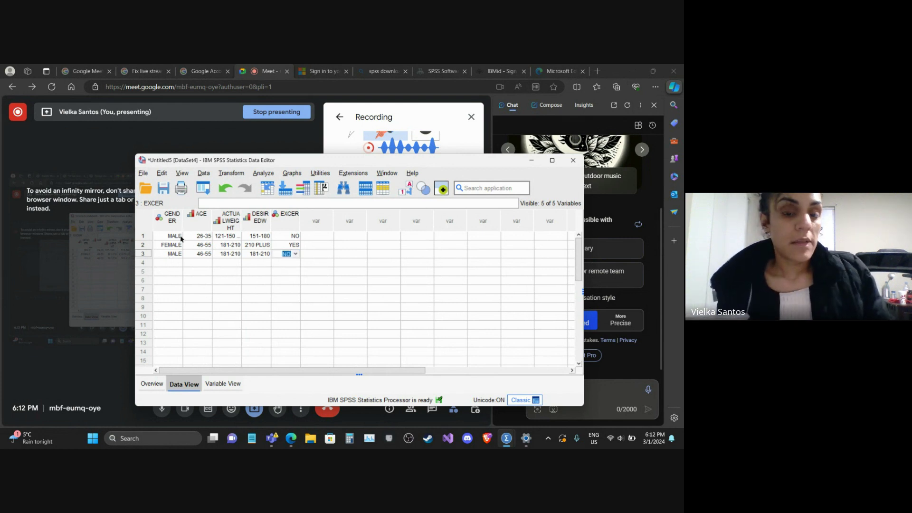
# Step: Start the fourth case with MALE for GENDER and 26-35 for AGE
pyautogui.click(177, 264)
pyautogui.click(177, 264)
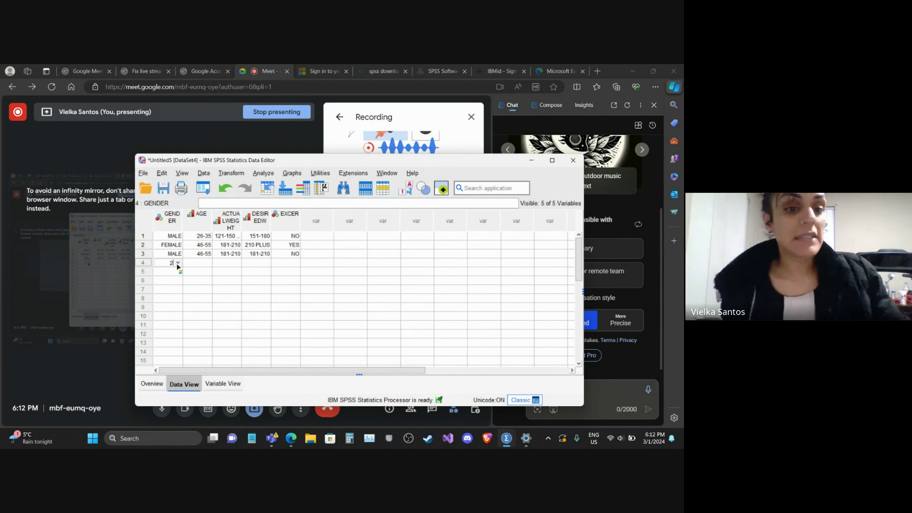
pyautogui.write('1')
pyautogui.press('Tab')
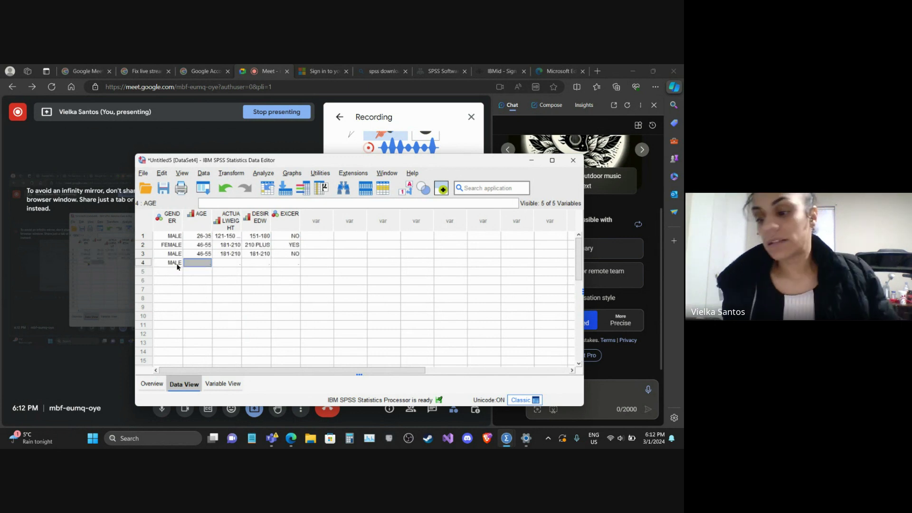
pyautogui.write('1')
pyautogui.press('Tab')
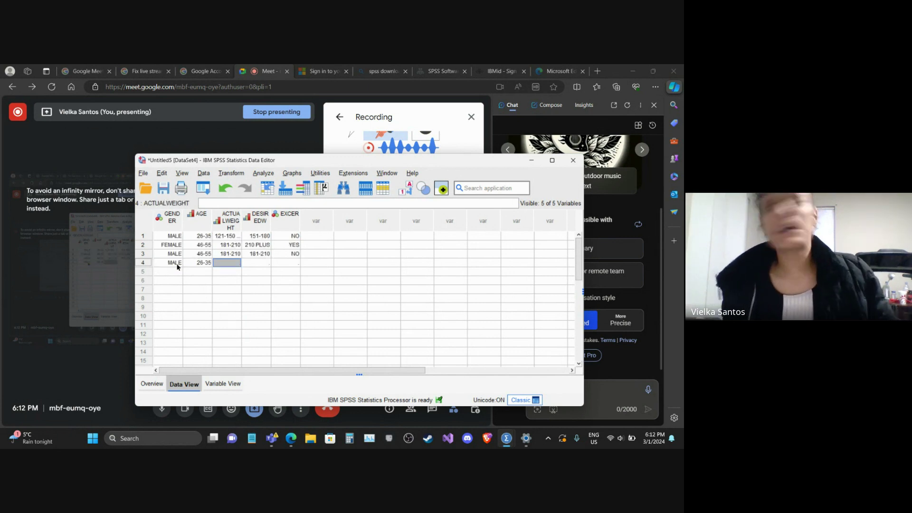
# Step: Complete the fourth case with ACTUALWEIGHT 121-150, DESIREDW 210 PLUS and value 1 (YES) for EXCER
pyautogui.write('1')
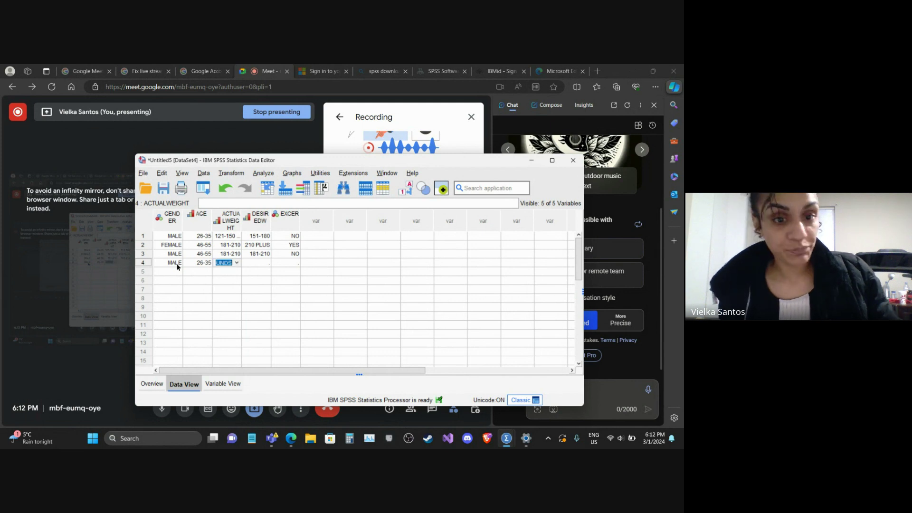
pyautogui.press('Tab')
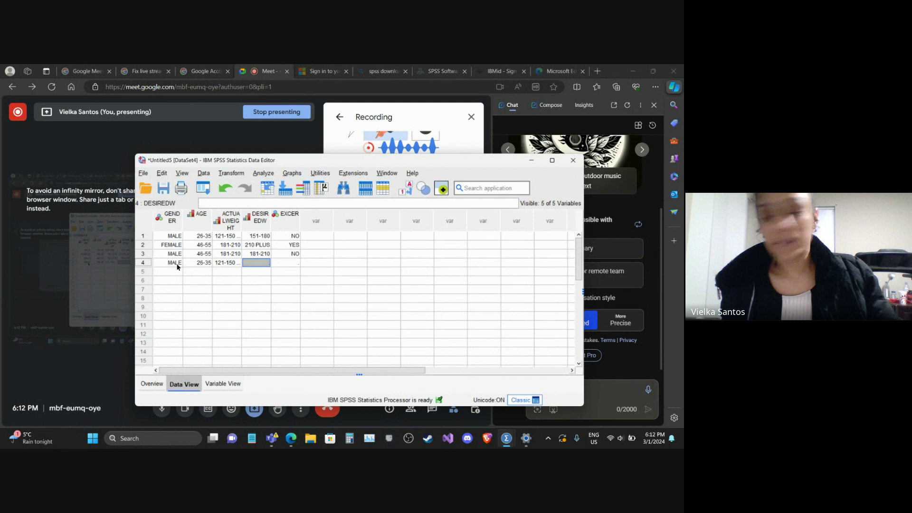
pyautogui.write('4')
pyautogui.press('Tab')
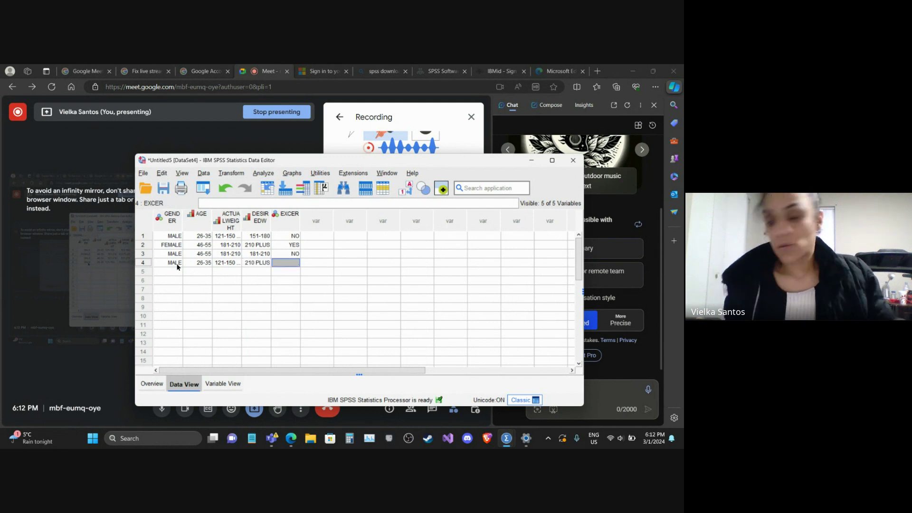
pyautogui.write('1')
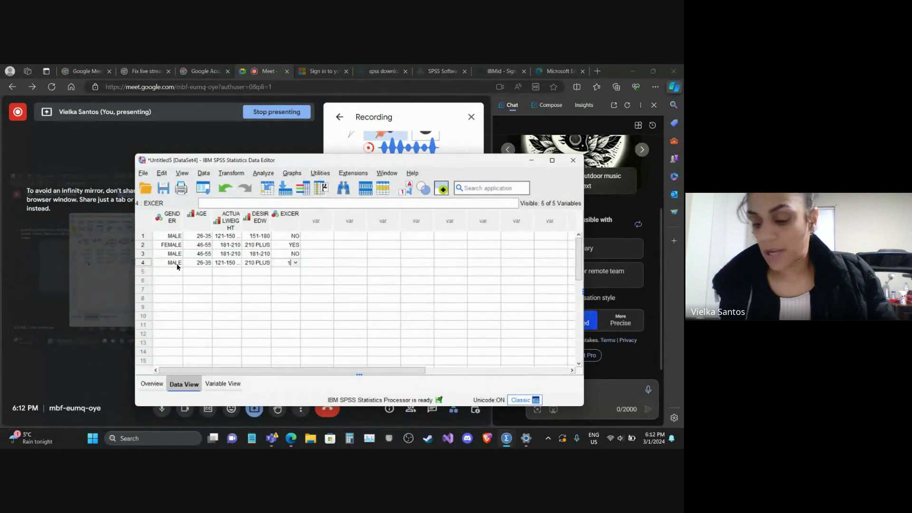
pyautogui.click(177, 268)
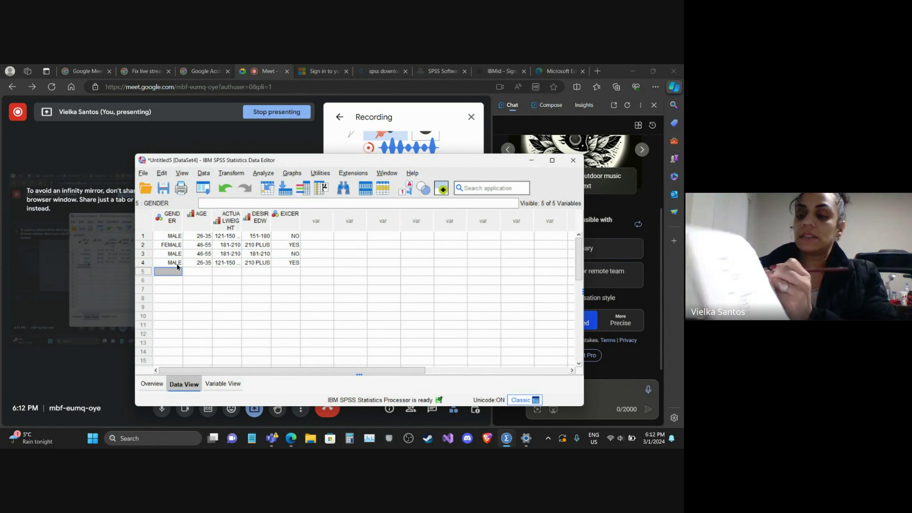
# Step: Start the fifth case with value 2 (MALE) for GENDER, 36-45 for AGE and value 3 (151-180) for ACTUALWEIGHT
pyautogui.write('2')
pyautogui.press('Tab')
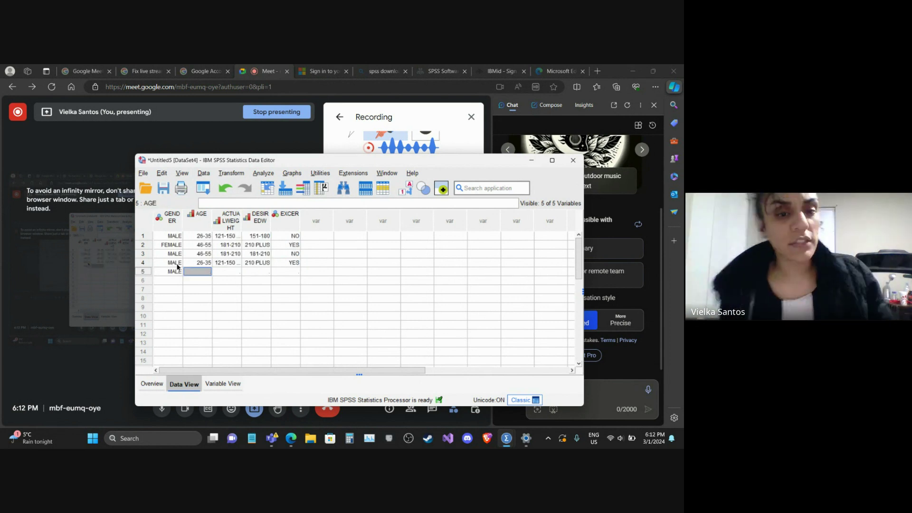
pyautogui.write('36-45')
pyautogui.press('Tab')
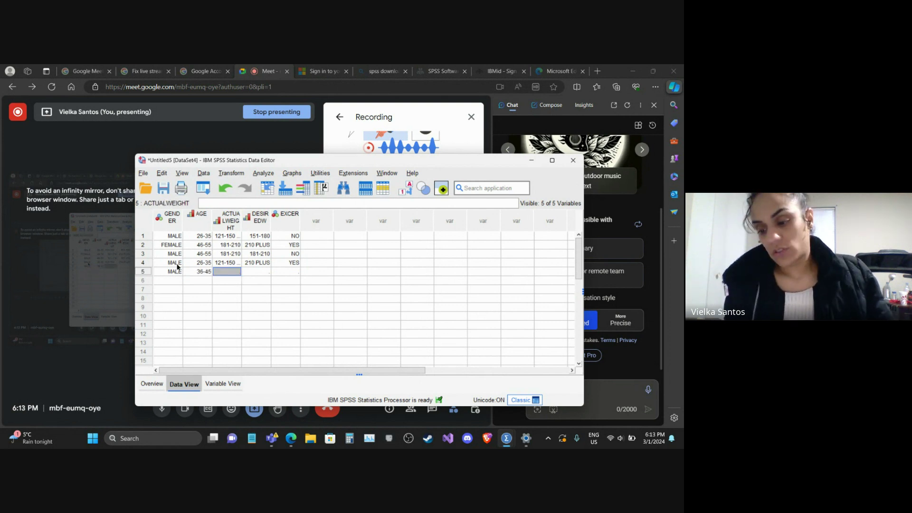
pyautogui.write('3')
pyautogui.press('Tab')
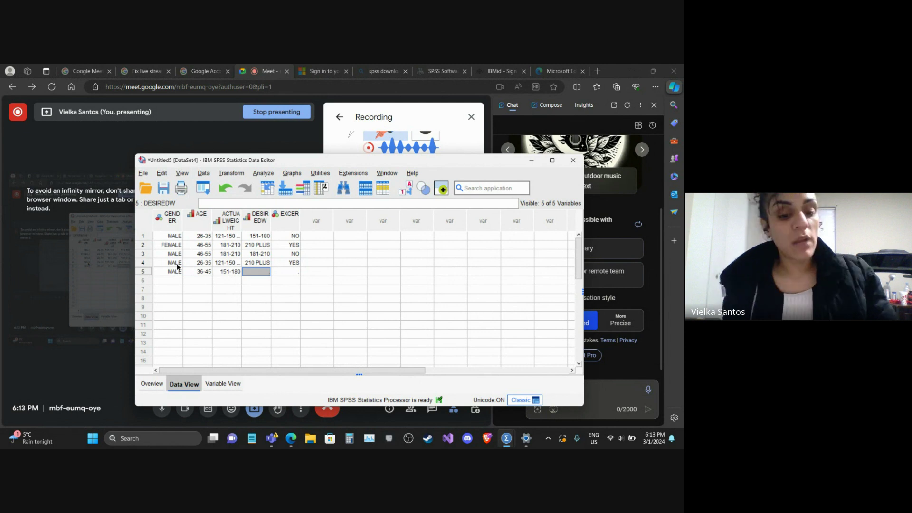
# Step: Complete the fifth case with value 4 (181-210) for DESIREDW and value 2 (NO) for EXCER
pyautogui.write('4')
pyautogui.press('Tab')
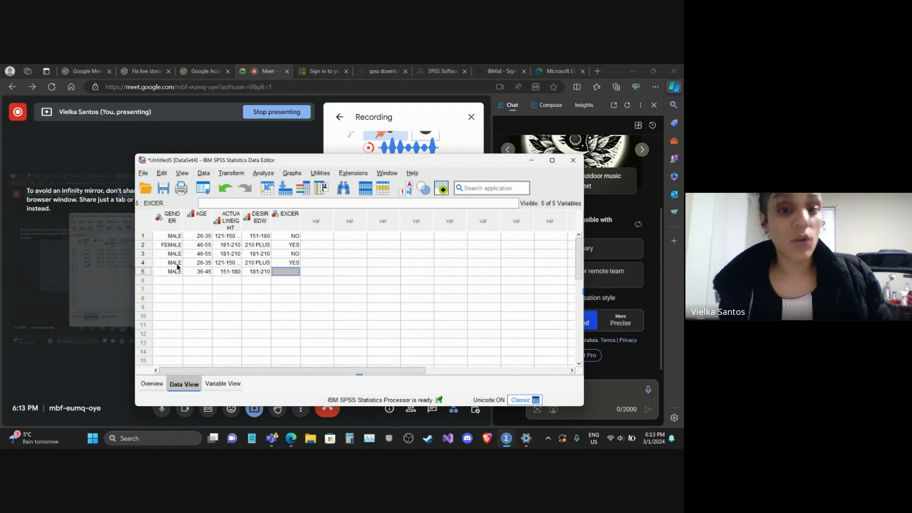
pyautogui.write('2')
pyautogui.press('Return')
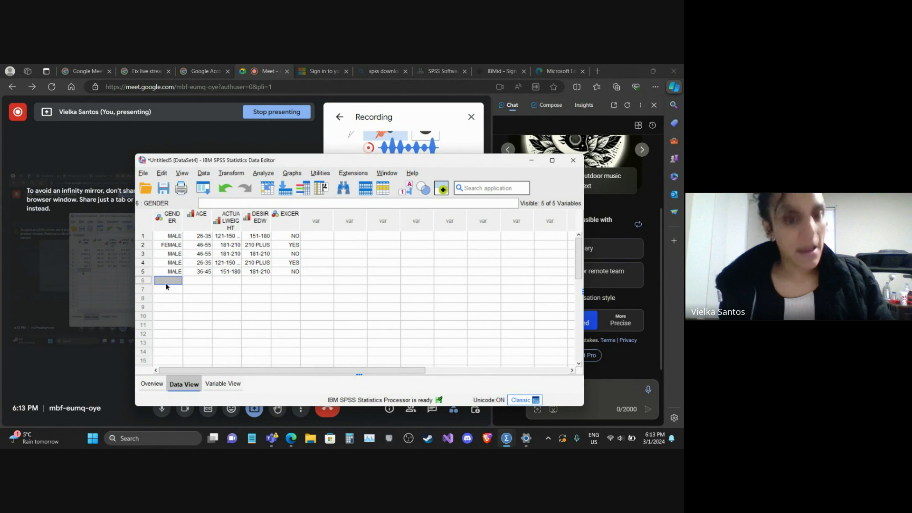
pyautogui.doubleClick(167, 283)
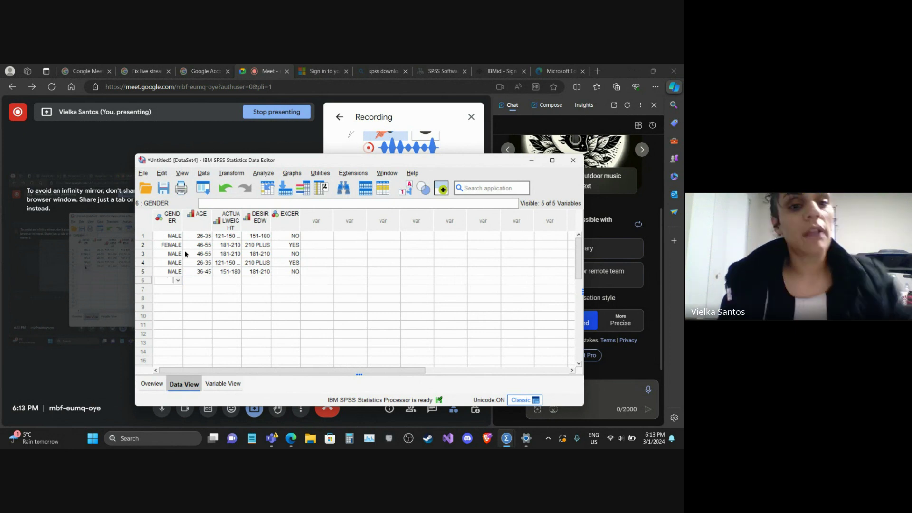
# Step: Copy the data of cases 1 to 5 and paste it into cases 6 to 10 and 11 to 15
pyautogui.moveTo(174, 236); pyautogui.dragTo(290, 272)
pyautogui.hotkey('ctrl', 'c')
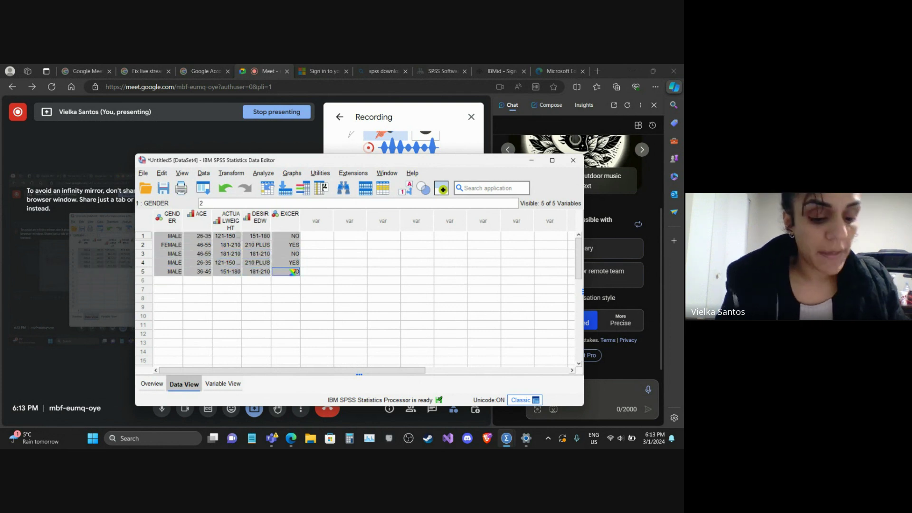
pyautogui.click(174, 280)
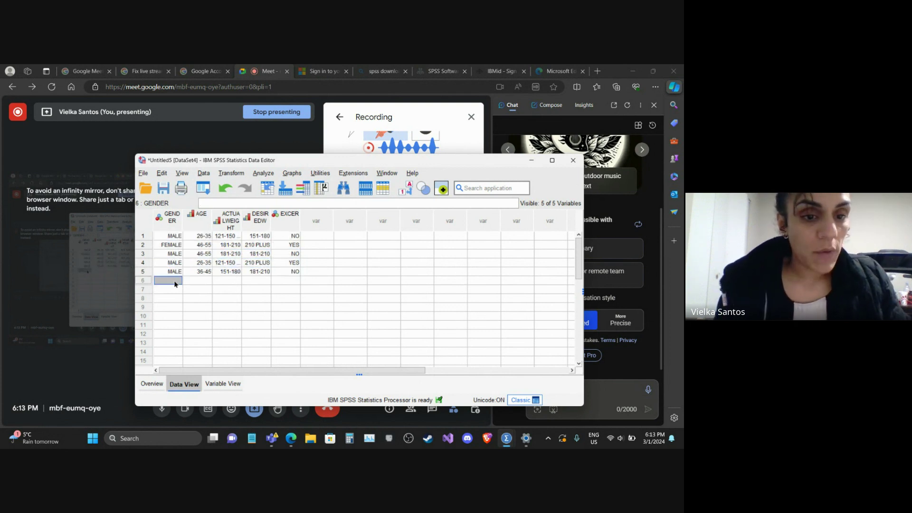
pyautogui.hotkey('ctrl', 'v')
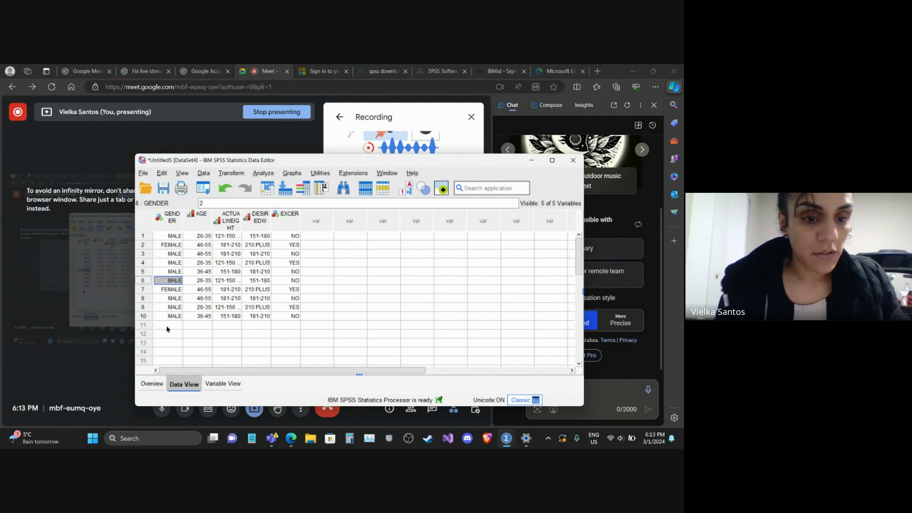
pyautogui.click(167, 325)
pyautogui.hotkey('ctrl', 'v')
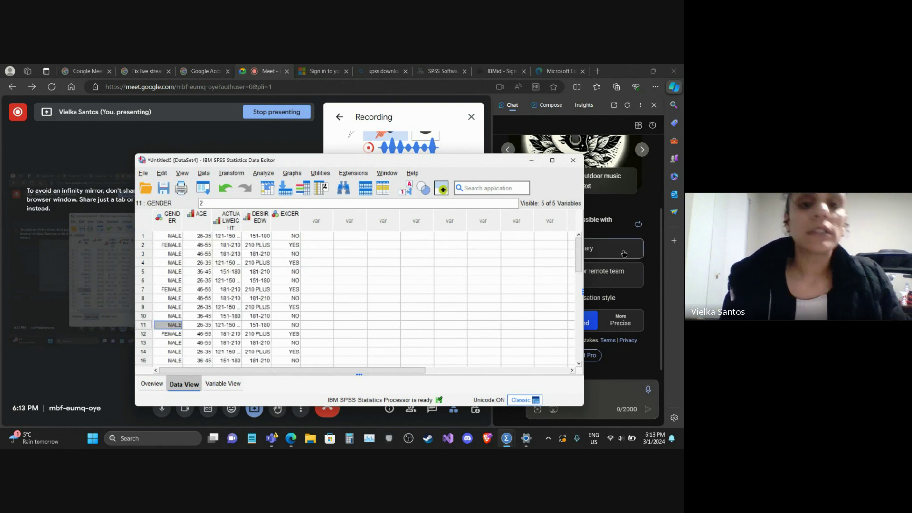
# Step: Paste the copied five-case block into cases 16 to 20 and 21 to 25
pyautogui.scroll(-3, 575, 278)
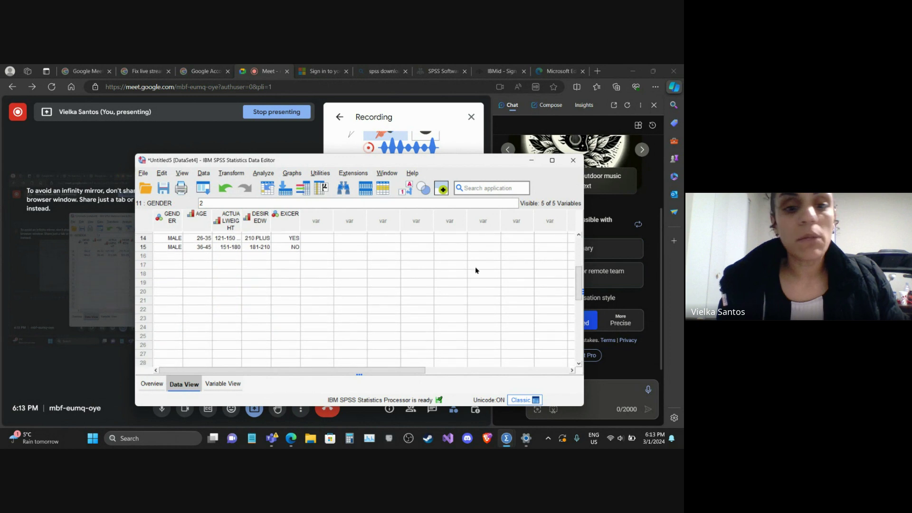
pyautogui.click(164, 262)
pyautogui.click(159, 257)
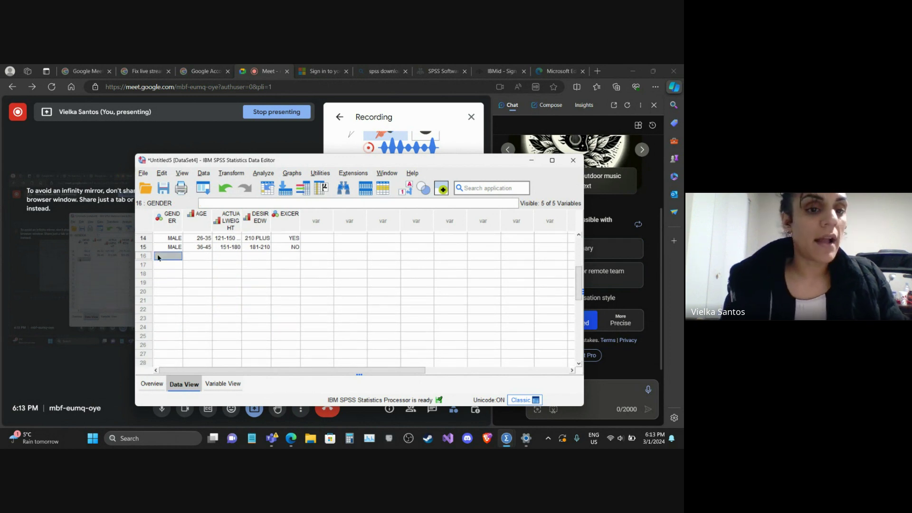
pyautogui.hotkey('ctrl', 'v')
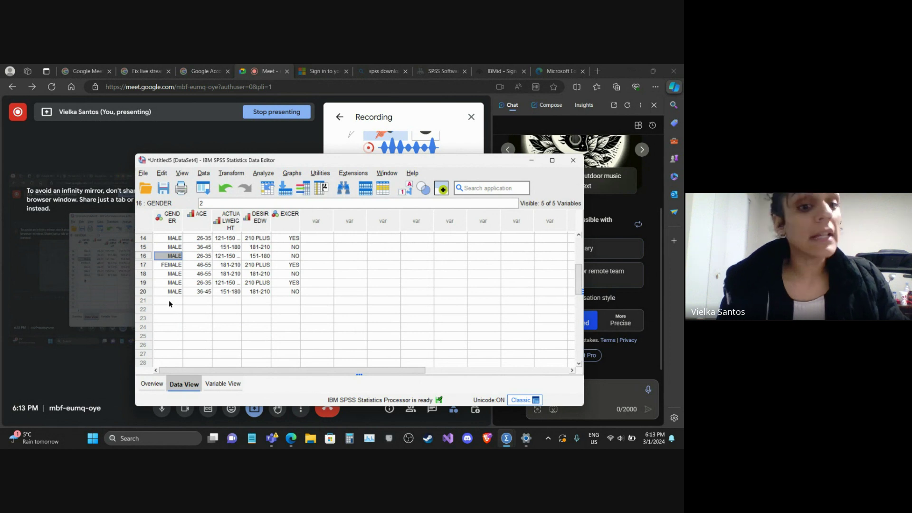
pyautogui.hotkey('ctrl', 'v')
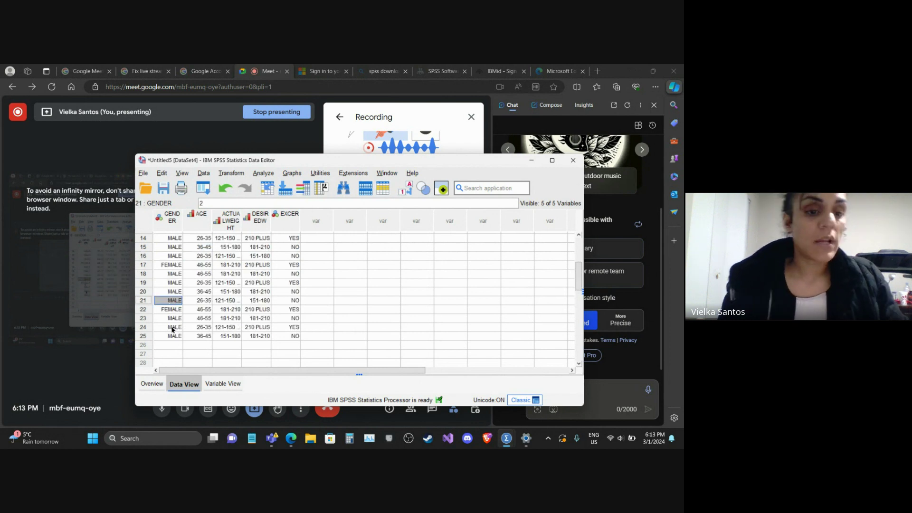
# Step: Paste the copied five-case block into cases 26 to 30 and 31 to 35
pyautogui.hotkey('ctrl', 'v')
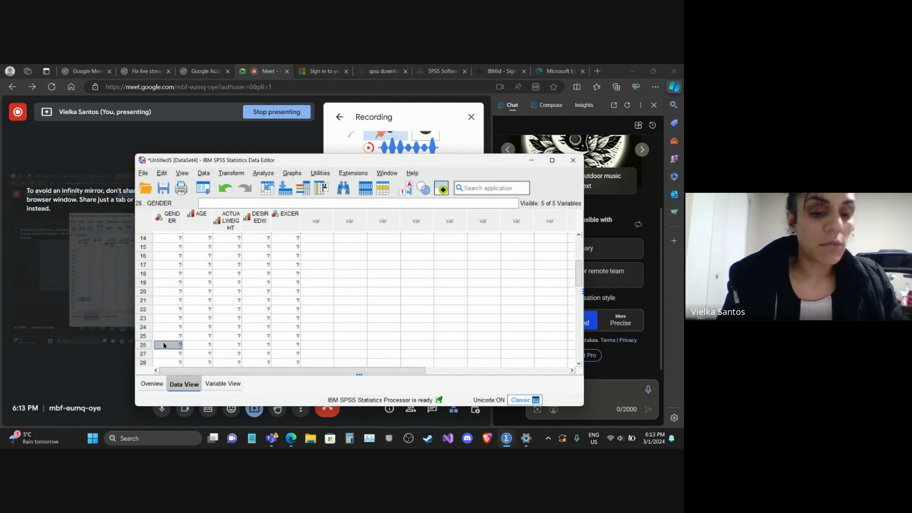
pyautogui.moveTo(579, 273); pyautogui.dragTo(584, 293)
pyautogui.click(168, 310)
pyautogui.hotkey('ctrl', 'v')
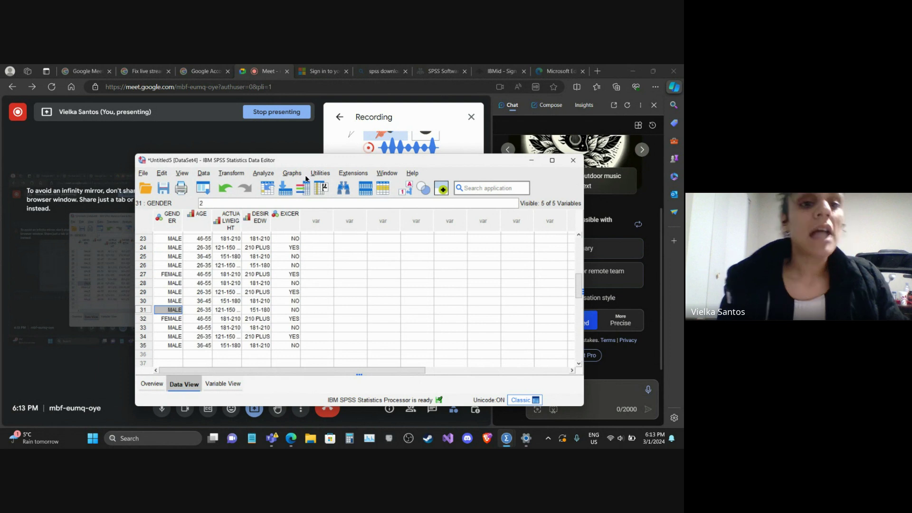
pyautogui.moveTo(287, 165); pyautogui.dragTo(263, 158)
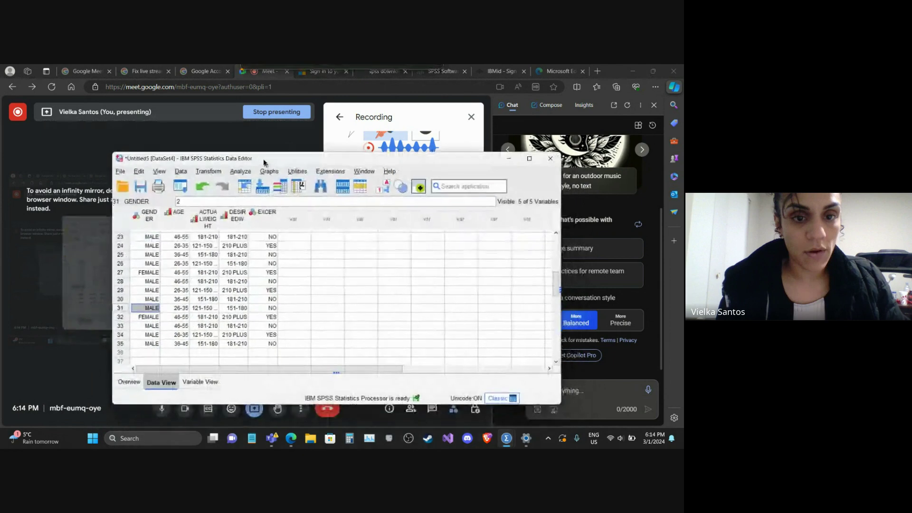
pyautogui.click(229, 170)
pyautogui.click(209, 169)
pyautogui.click(240, 170)
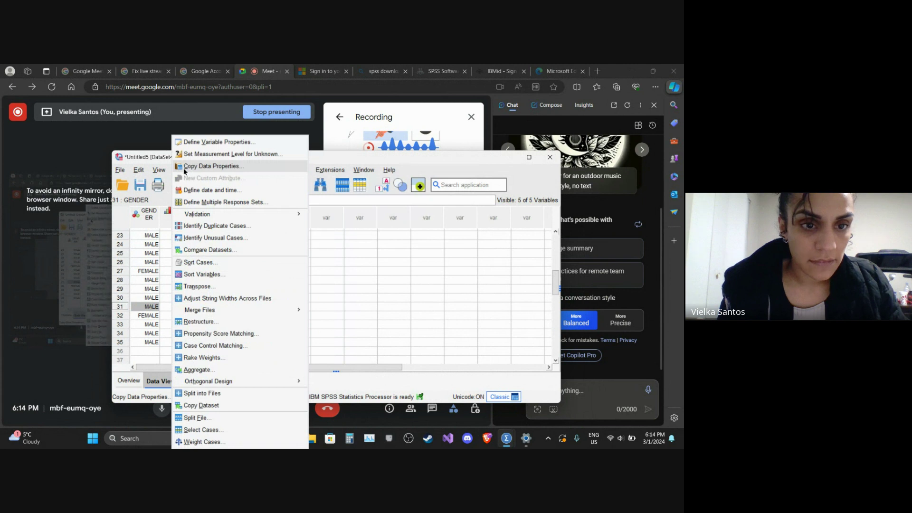
pyautogui.moveTo(160, 173)
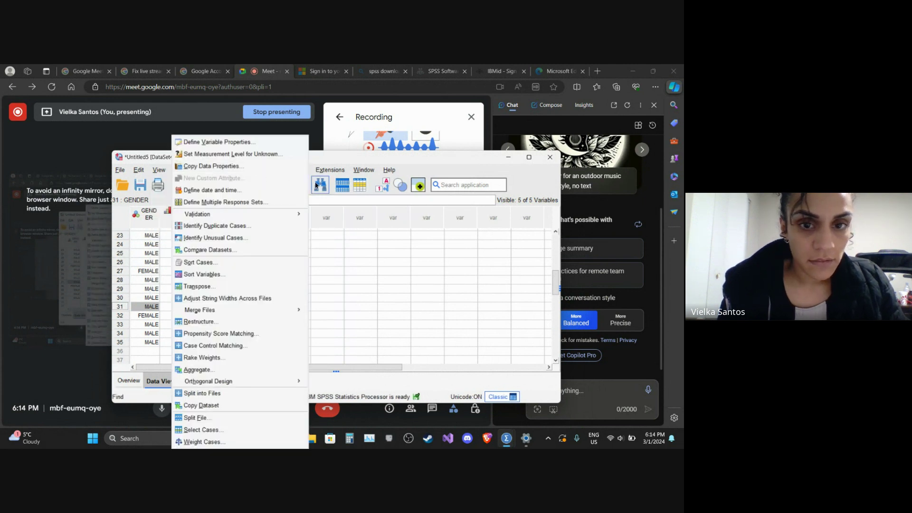
pyautogui.moveTo(334, 170)
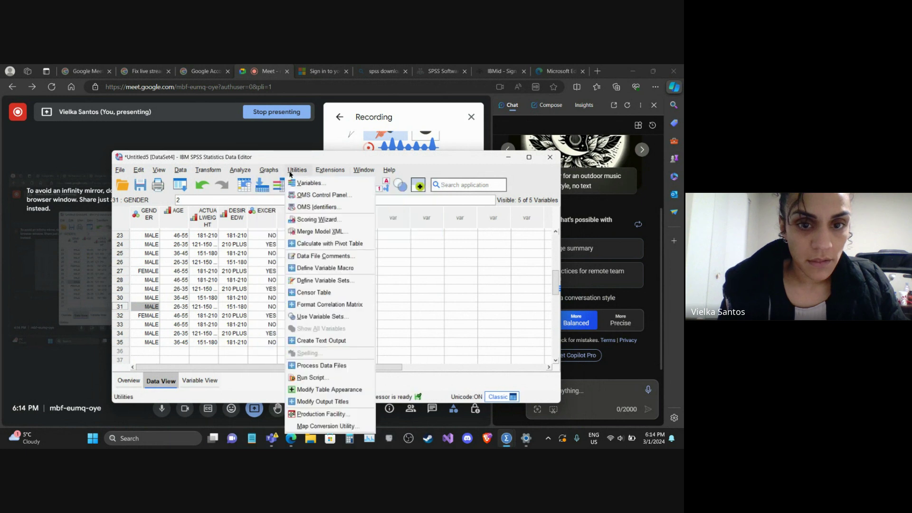
# Step: Start a Frequencies analysis with GENDER, AGE, ACTUAL WEIGHT, DESIRED WEIGHT and the exercise question as its variables
pyautogui.moveTo(272, 176)
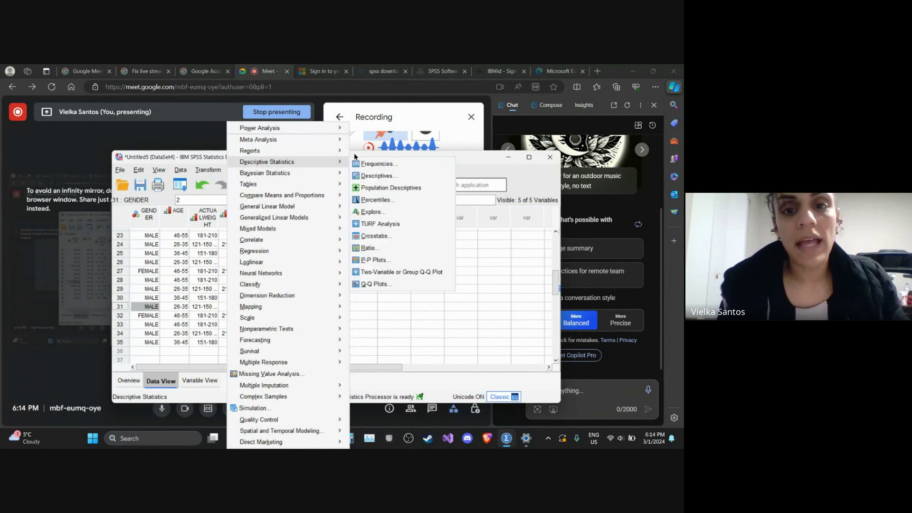
pyautogui.click(369, 163)
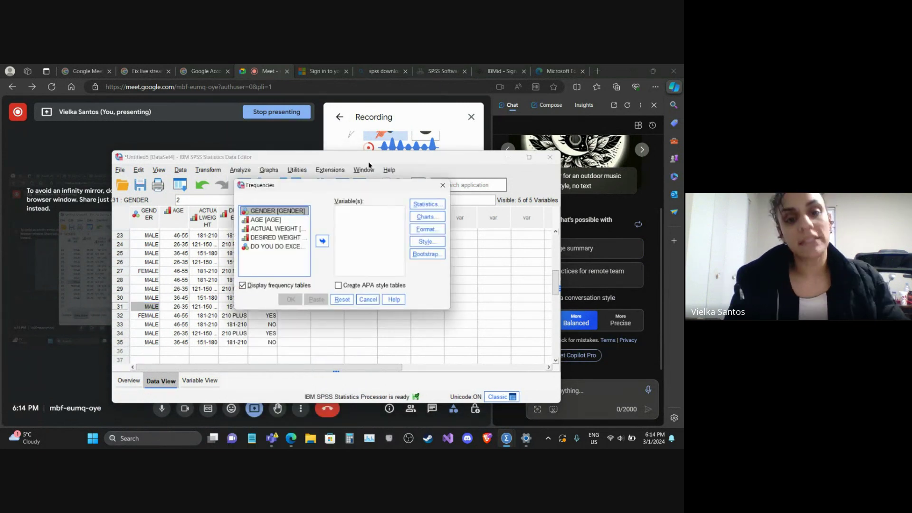
pyautogui.click(322, 241)
pyautogui.click(273, 212)
pyautogui.click(322, 241)
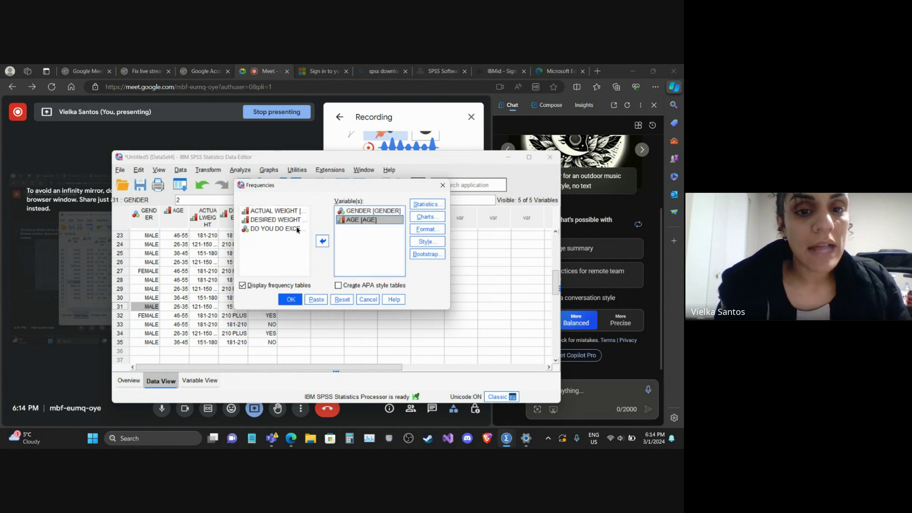
pyautogui.click(322, 241)
pyautogui.click(276, 212)
pyautogui.click(323, 241)
pyautogui.click(268, 212)
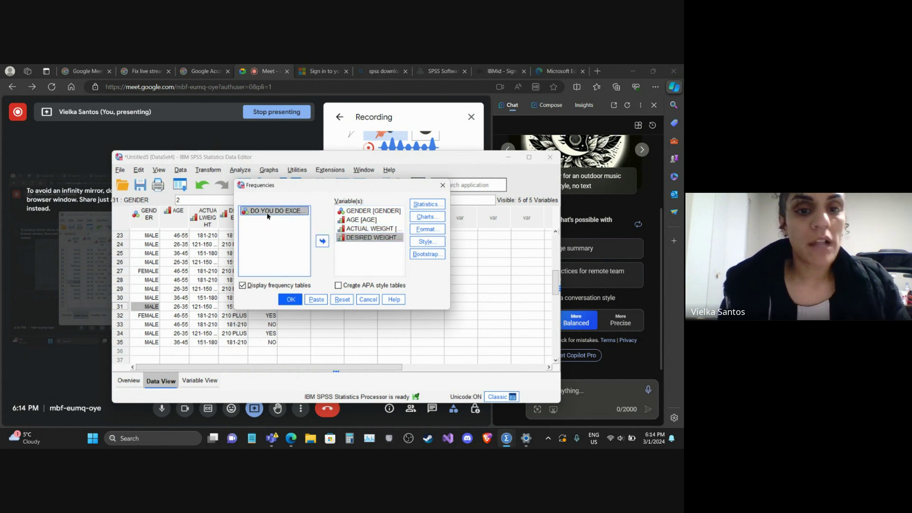
pyautogui.click(322, 241)
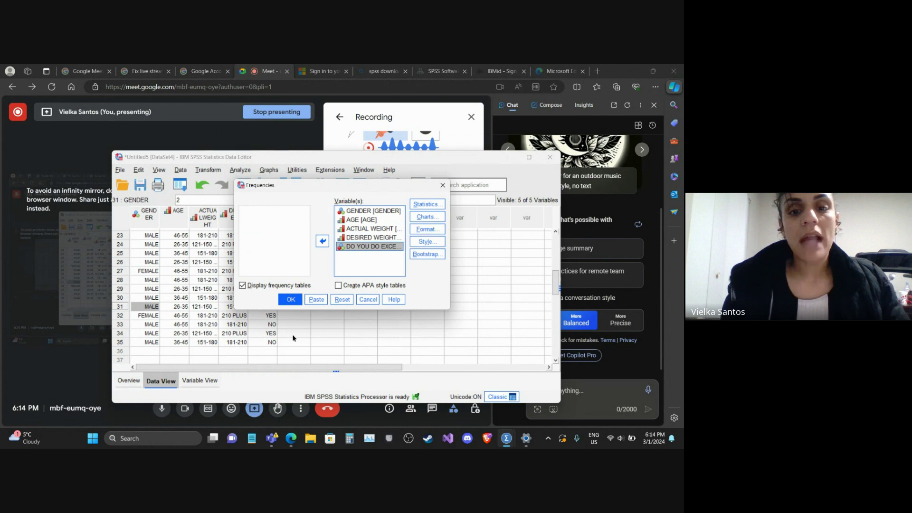
# Step: Request the mean, median, mode, standard deviation, variance, range, minimum and maximum for the frequency analysis
pyautogui.click(427, 204)
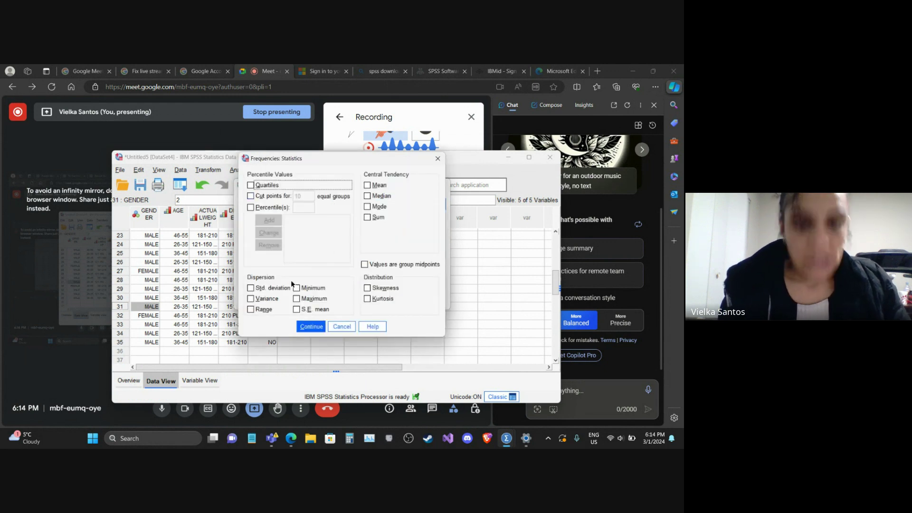
pyautogui.click(276, 289)
pyautogui.click(267, 301)
pyautogui.click(298, 289)
pyautogui.click(300, 301)
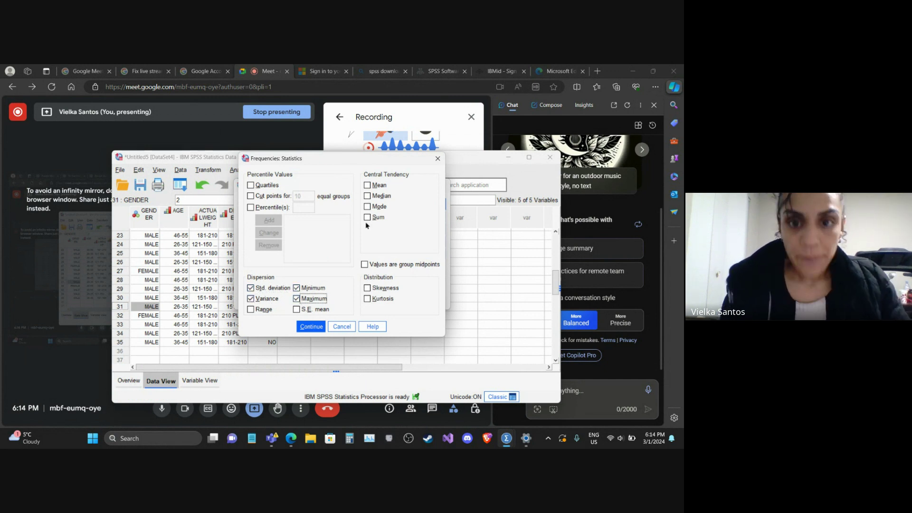
pyautogui.click(380, 185)
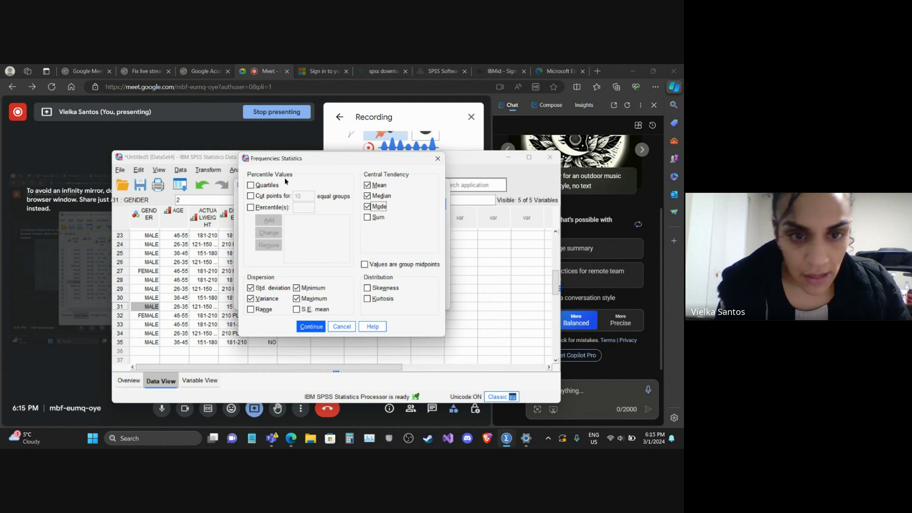
pyautogui.click(312, 326)
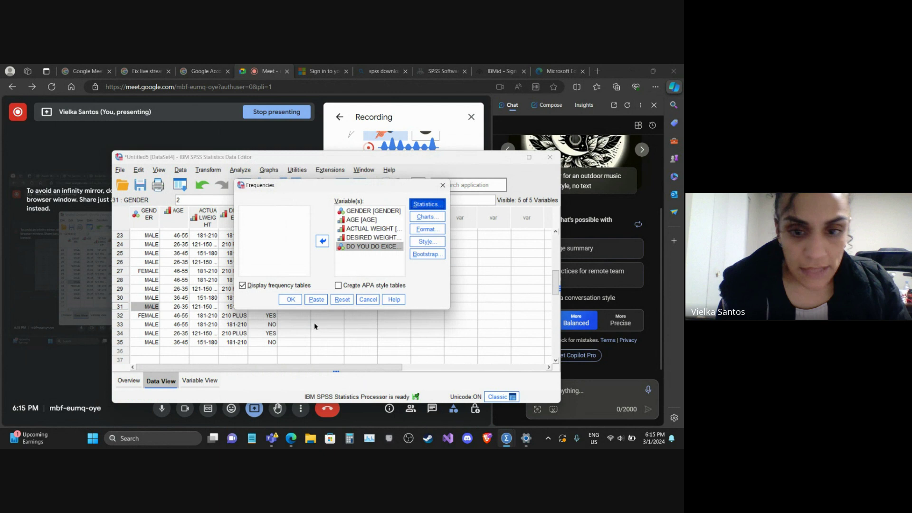
# Step: Have the frequency analysis produce pie charts with percentages as the chart values
pyautogui.click(429, 217)
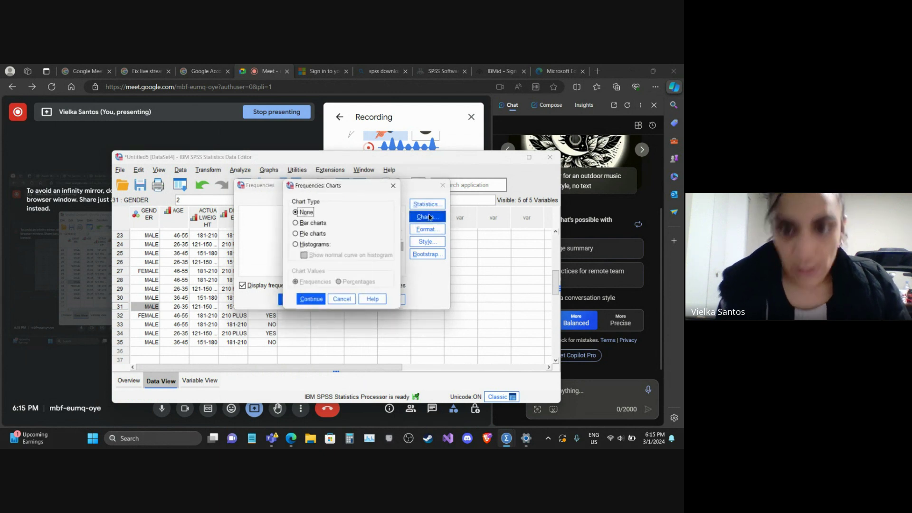
pyautogui.click(313, 223)
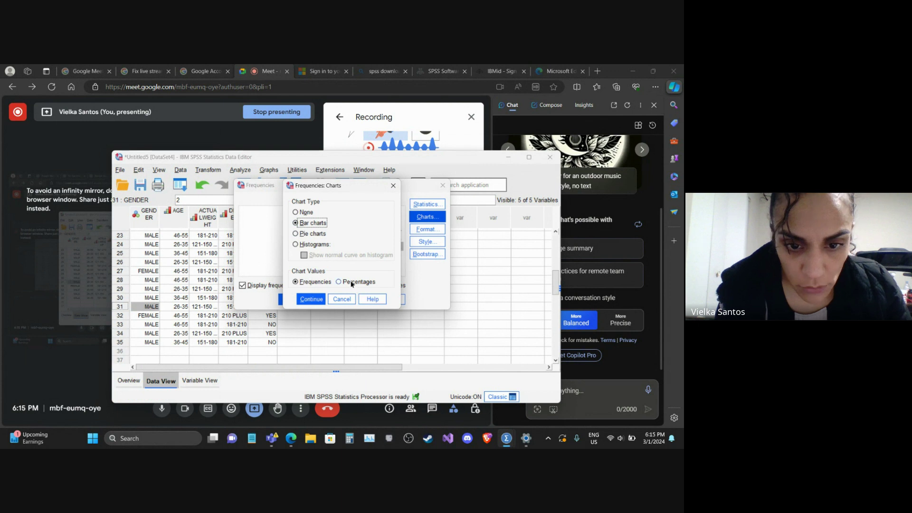
pyautogui.click(313, 233)
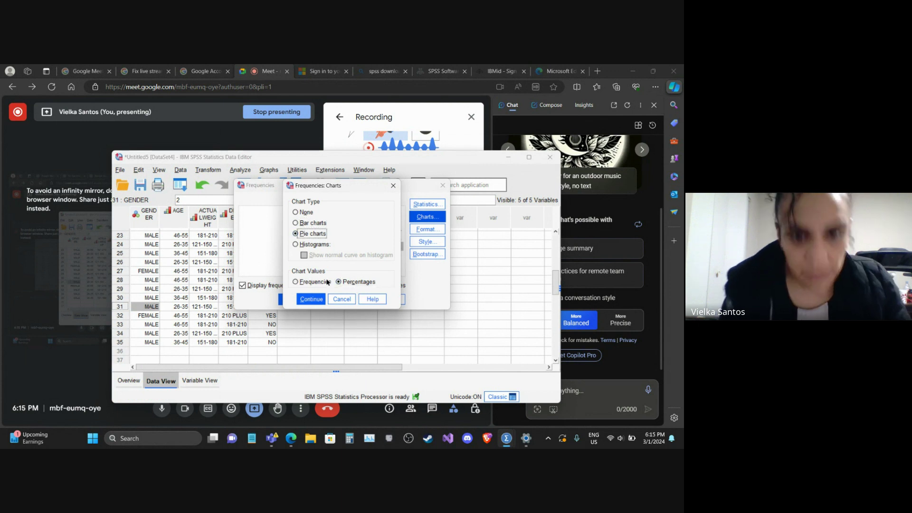
pyautogui.click(303, 300)
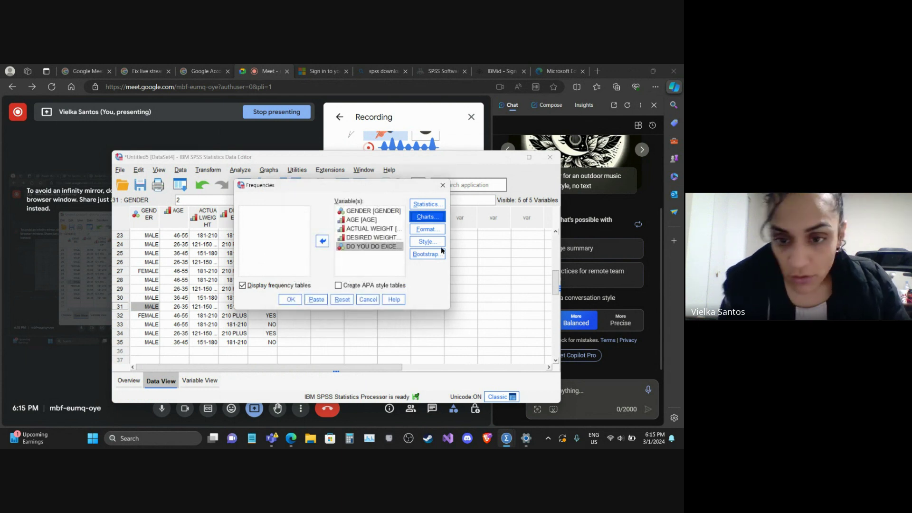
# Step: Accept ascending values as the order of the frequency tables and run the Frequencies analysis
pyautogui.click(435, 231)
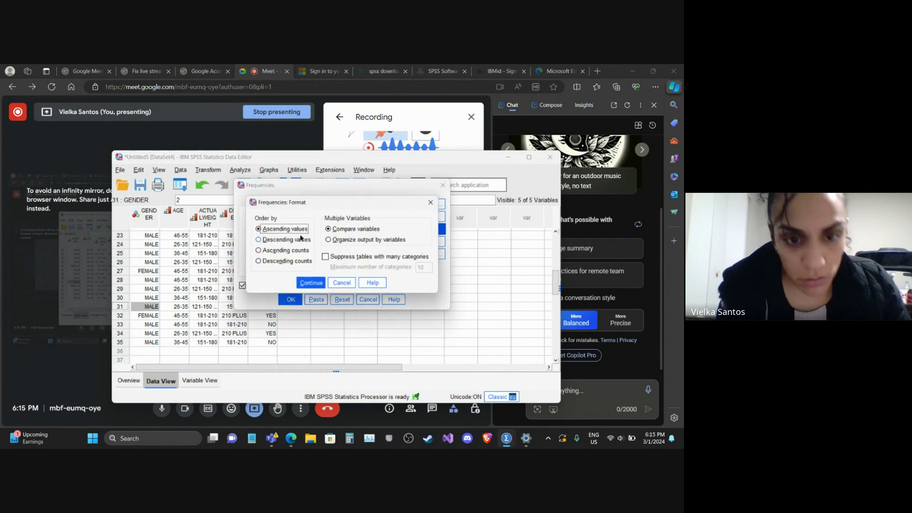
pyautogui.click(311, 283)
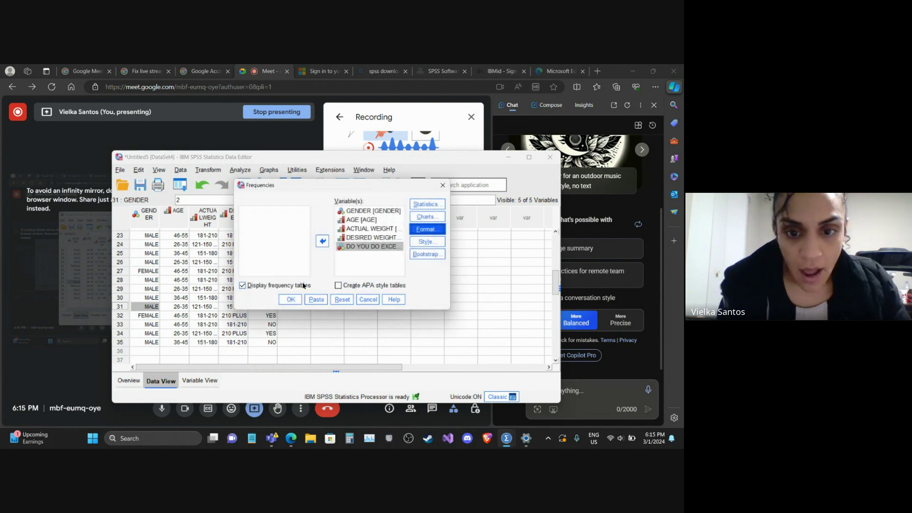
pyautogui.click(416, 243)
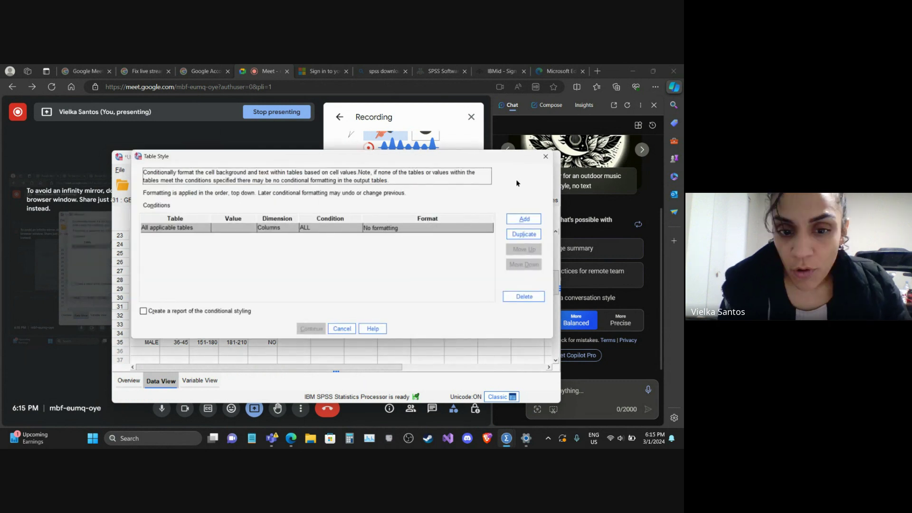
pyautogui.click(546, 156)
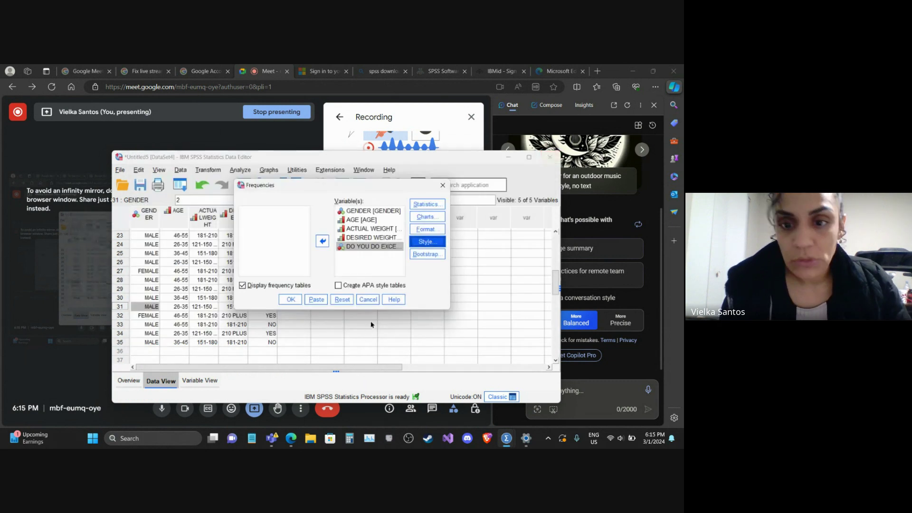
pyautogui.click(287, 299)
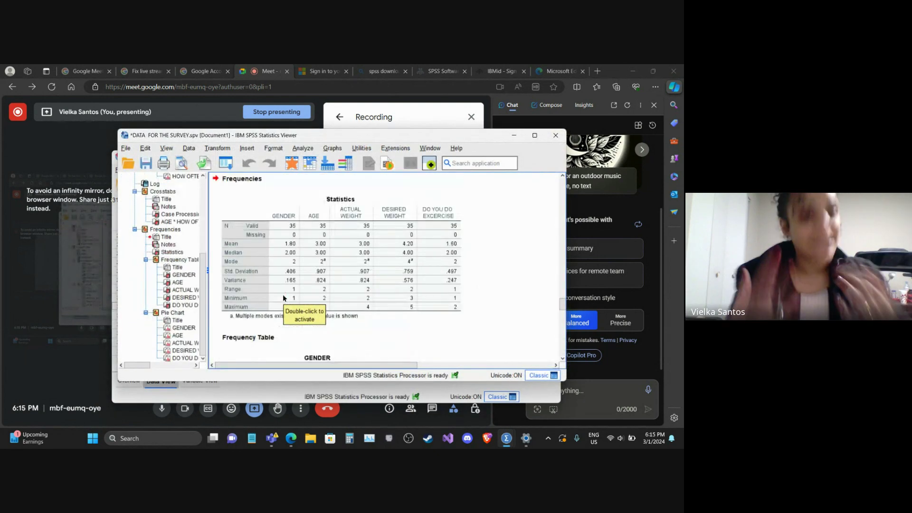
# Step: Maximize the output window and examine the statistics, pie charts and frequency tables of the survey variables
pyautogui.click(460, 226)
pyautogui.click(535, 136)
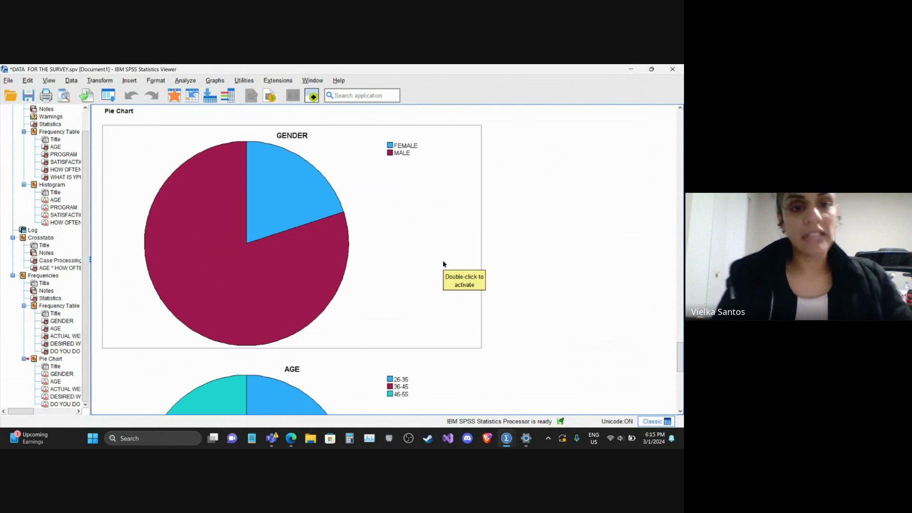
pyautogui.moveTo(679, 359); pyautogui.dragTo(684, 296)
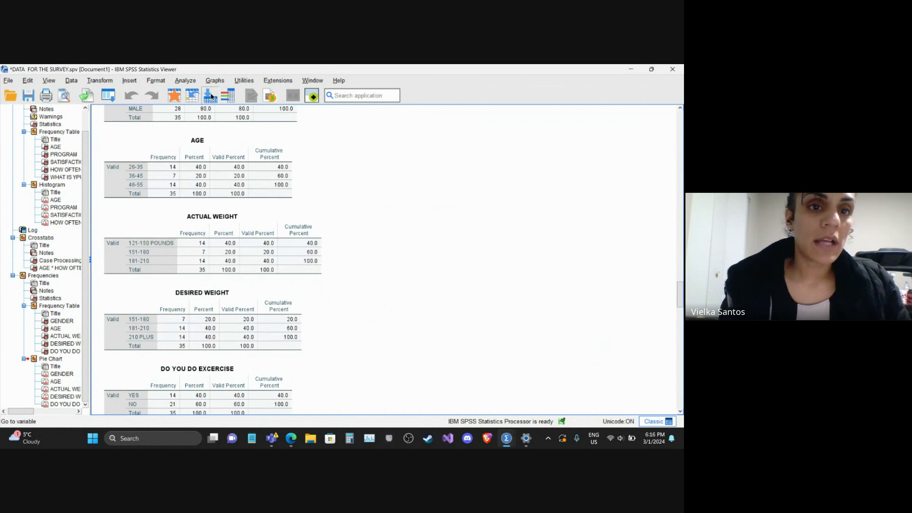
# Step: Locate the GENDER variable and the AGE variable in the dataset with Go To, and close the dialog
pyautogui.click(228, 95)
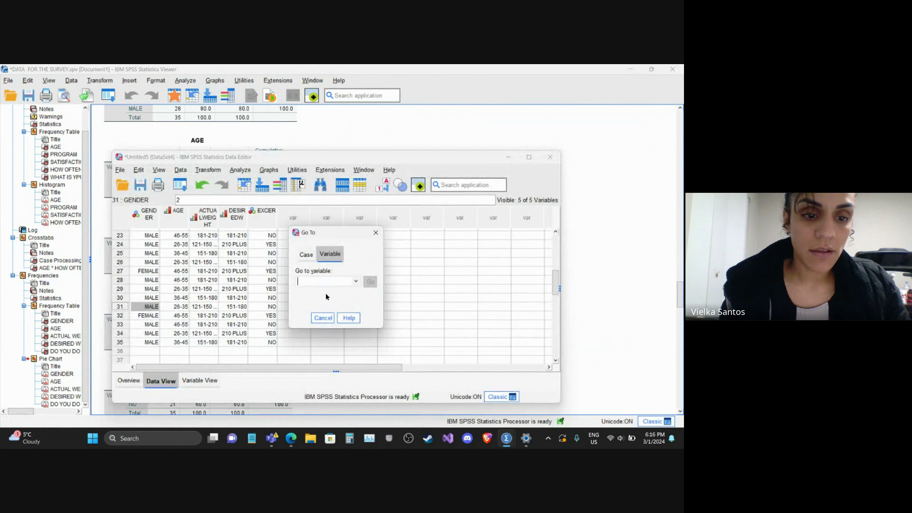
pyautogui.click(356, 282)
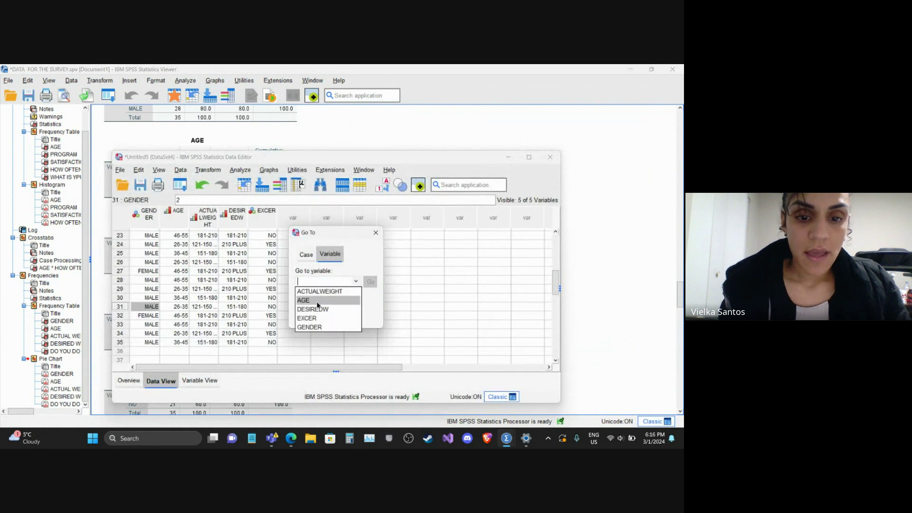
pyautogui.click(309, 327)
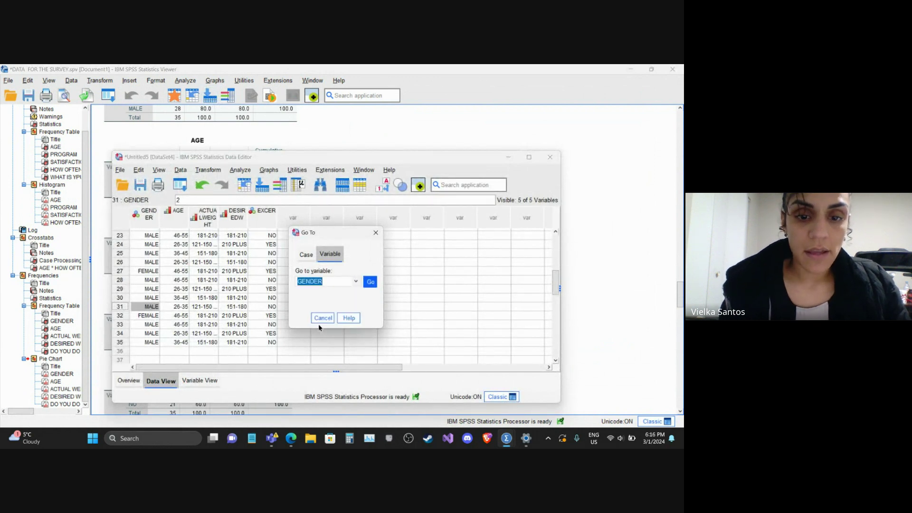
pyautogui.click(369, 283)
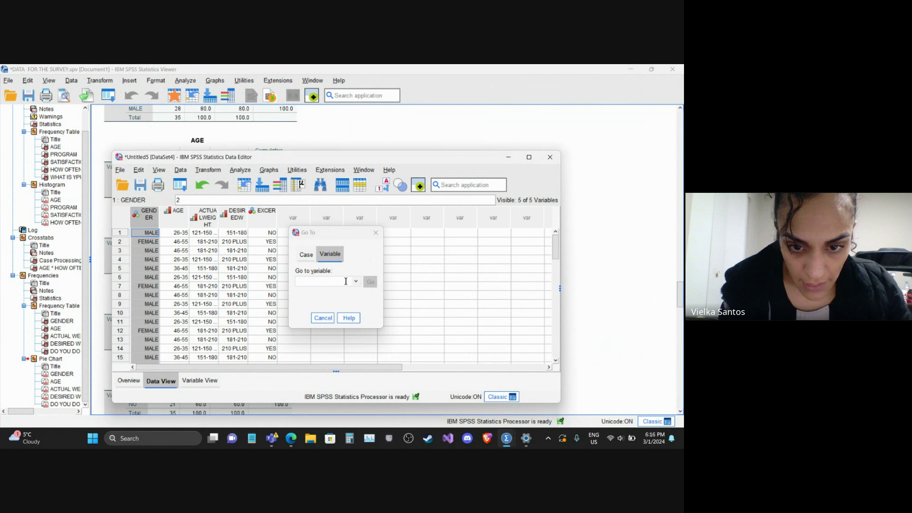
pyautogui.click(355, 281)
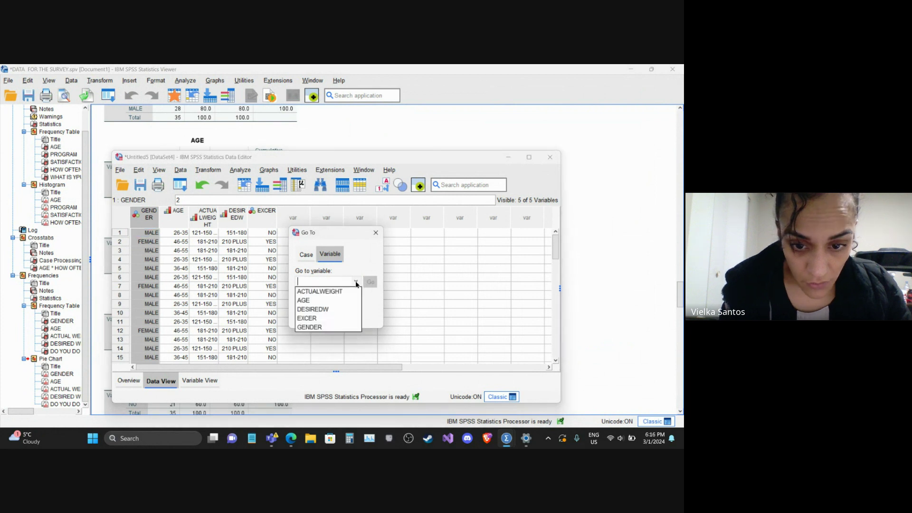
pyautogui.click(323, 302)
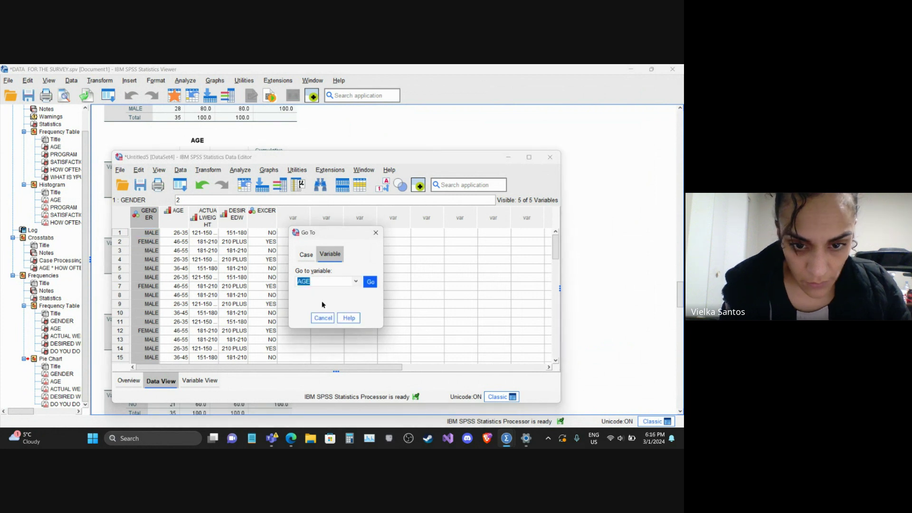
pyautogui.click(370, 285)
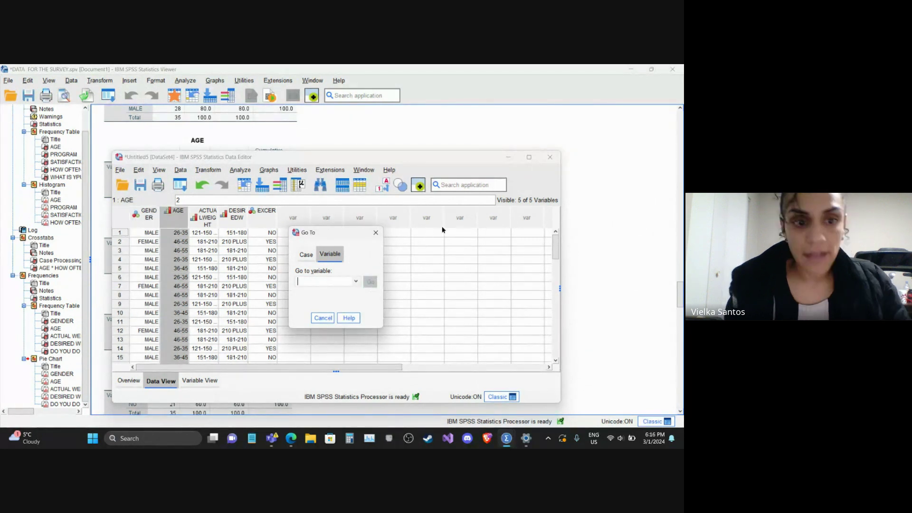
pyautogui.click(323, 318)
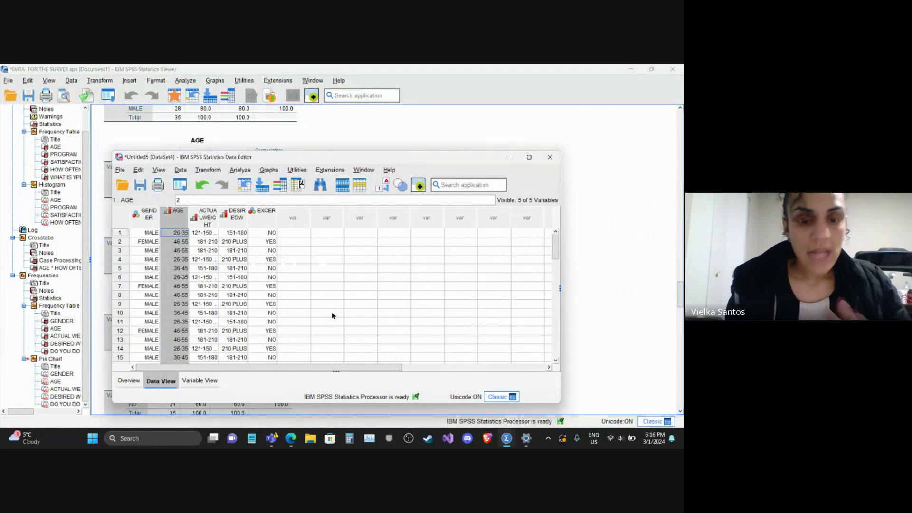
# Step: Reduce the output window from full screen and bring the Untitled5 dataset window back to the front
pyautogui.click(508, 157)
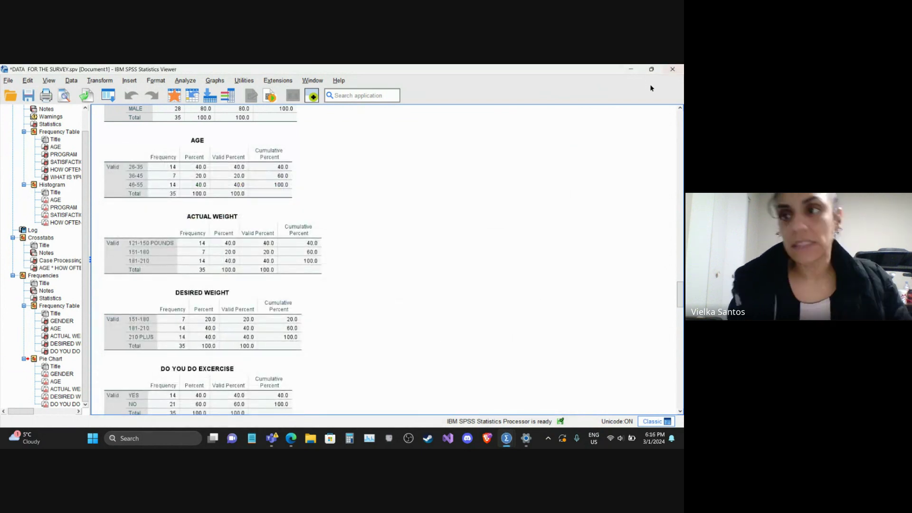
pyautogui.click(652, 69)
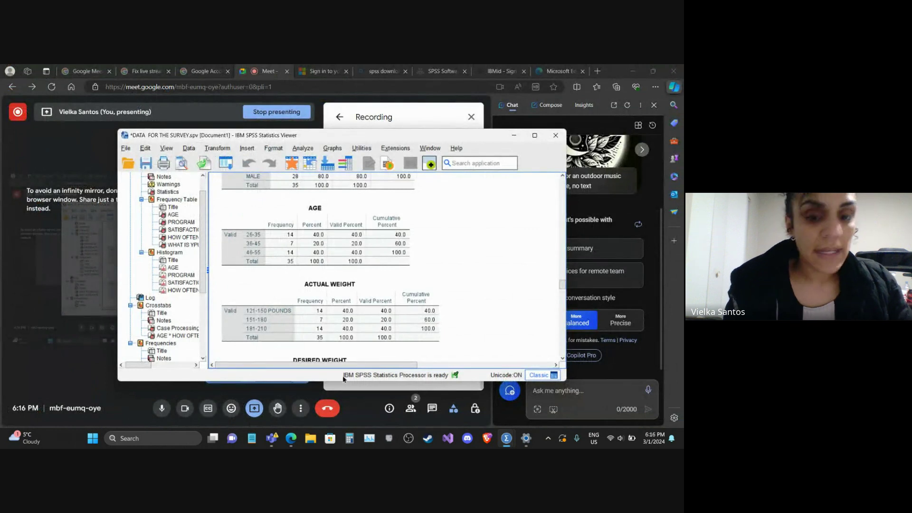
pyautogui.moveTo(510, 439)
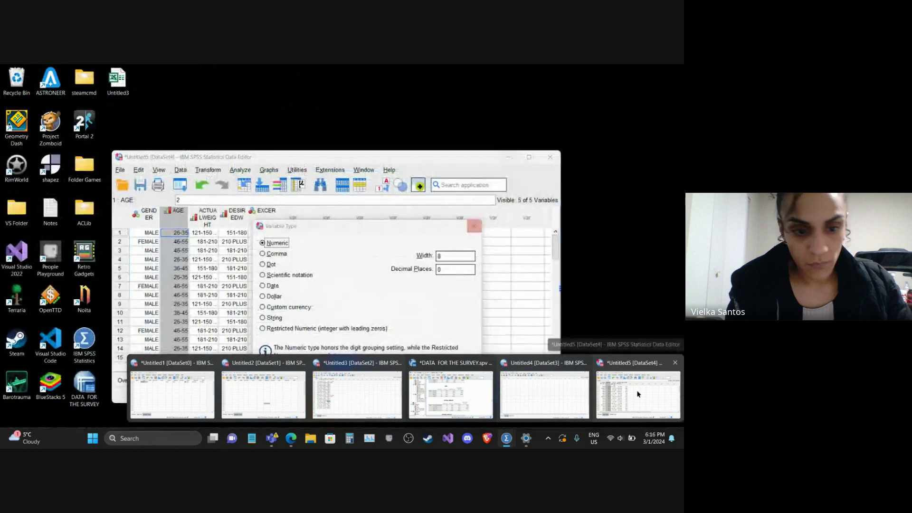
pyautogui.click(638, 394)
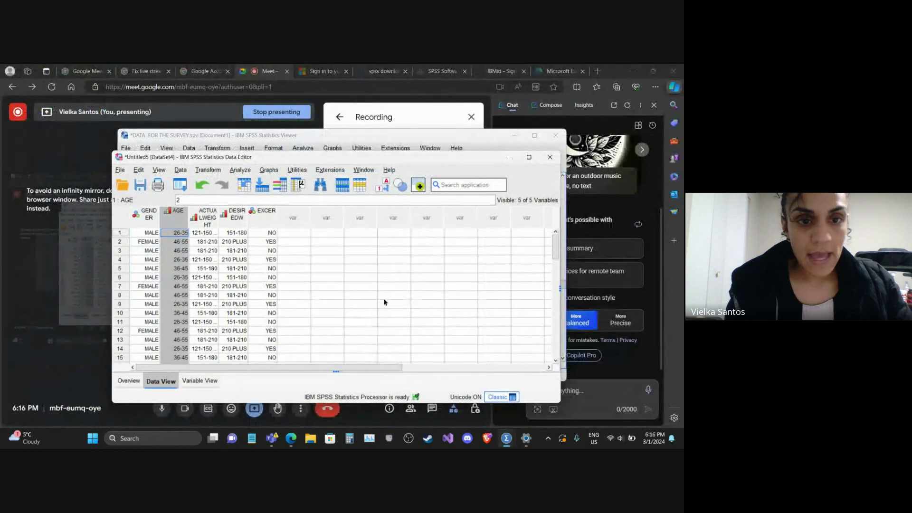
# Step: Open the power analysis of means for a One-Sample T Test
pyautogui.click(241, 171)
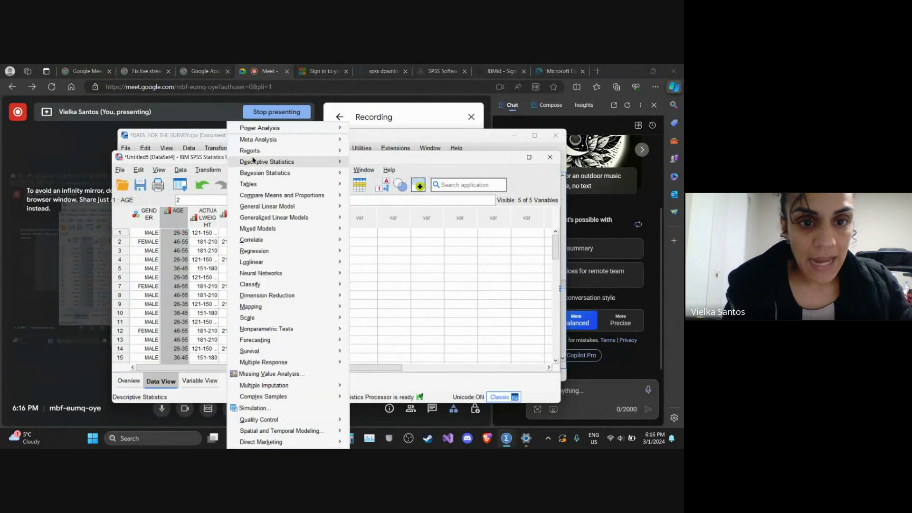
pyautogui.moveTo(253, 160)
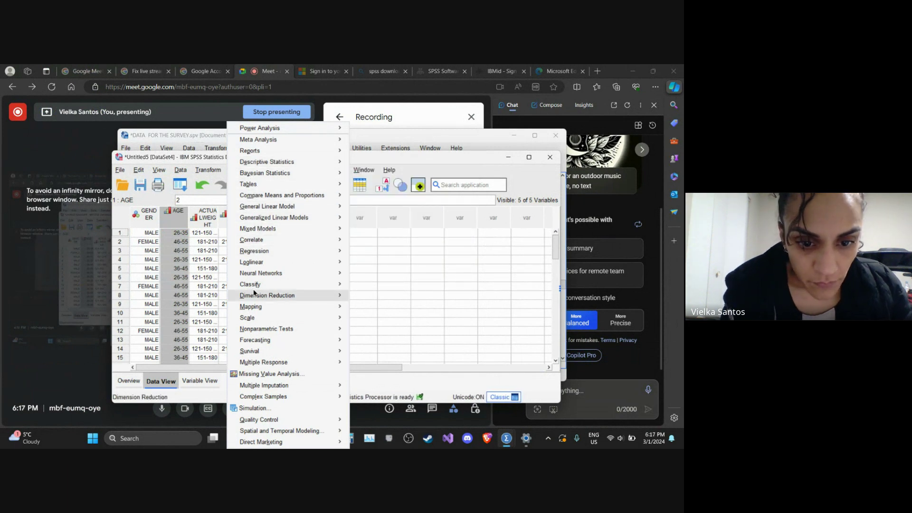
pyautogui.moveTo(263, 249)
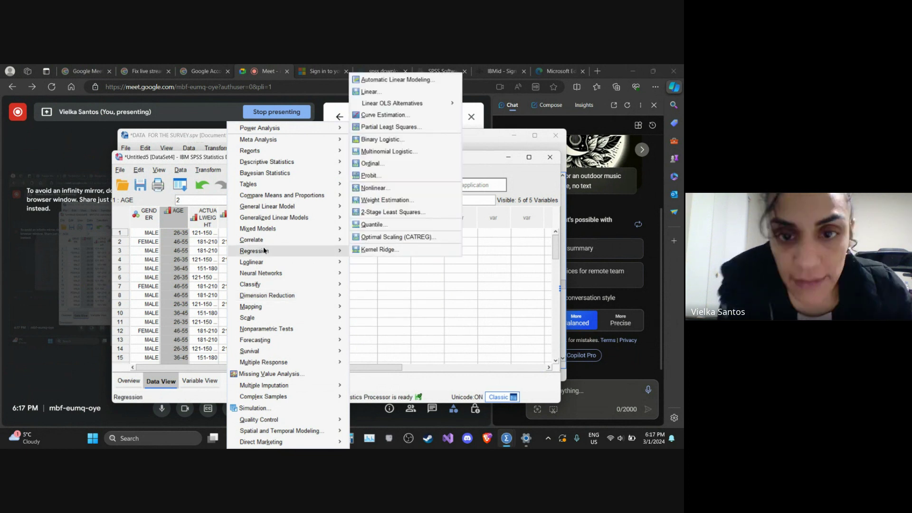
pyautogui.moveTo(294, 174)
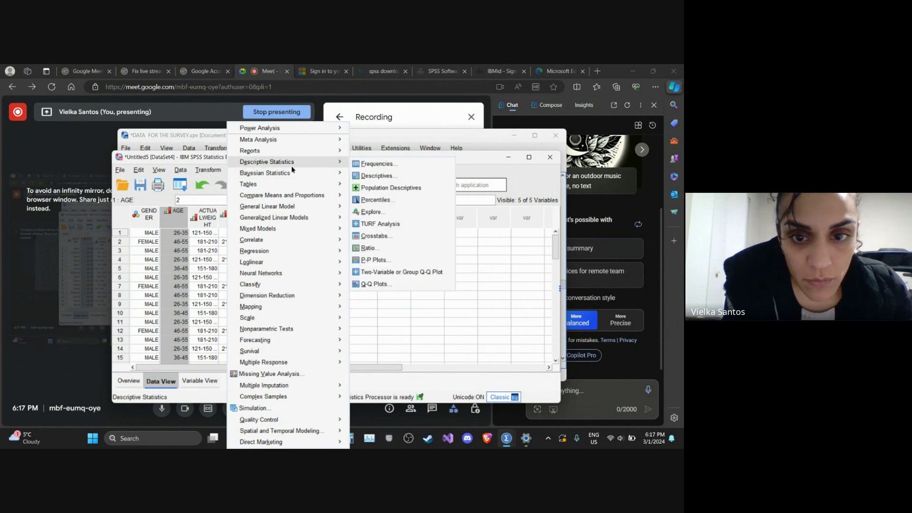
pyautogui.moveTo(270, 187)
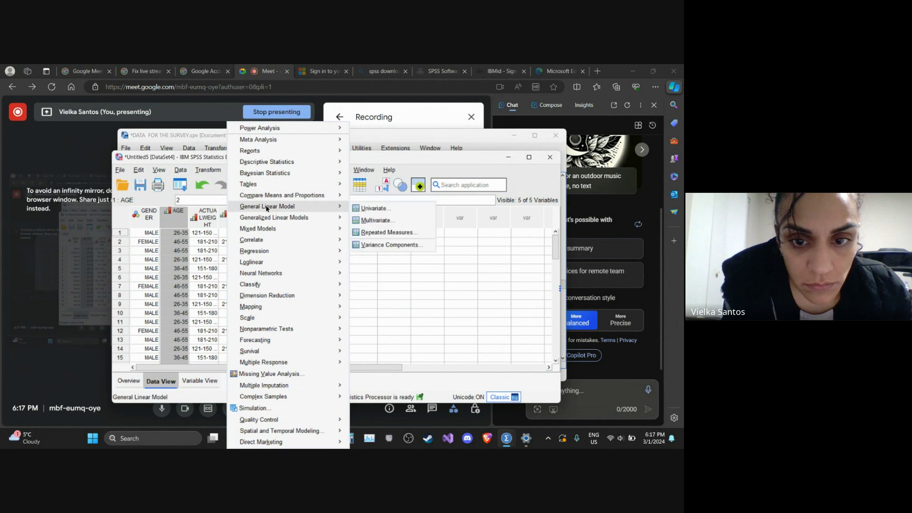
pyautogui.moveTo(259, 228)
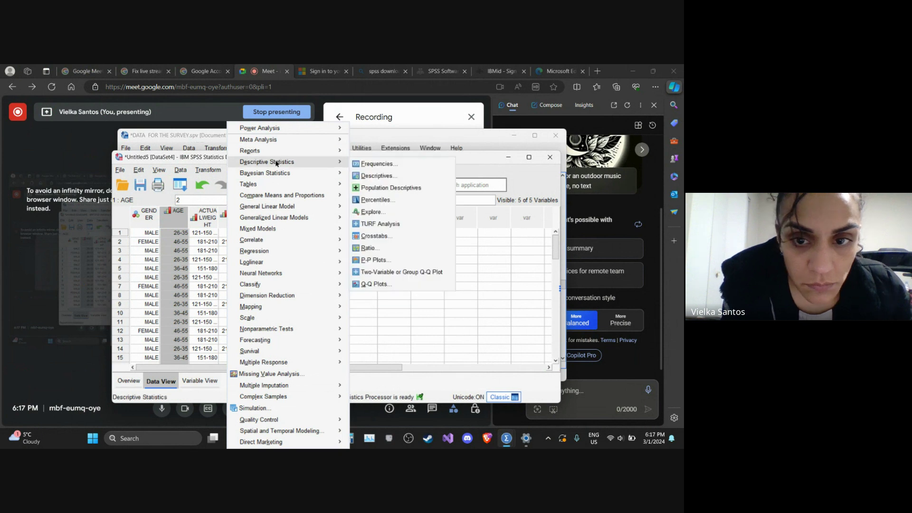
pyautogui.moveTo(267, 150)
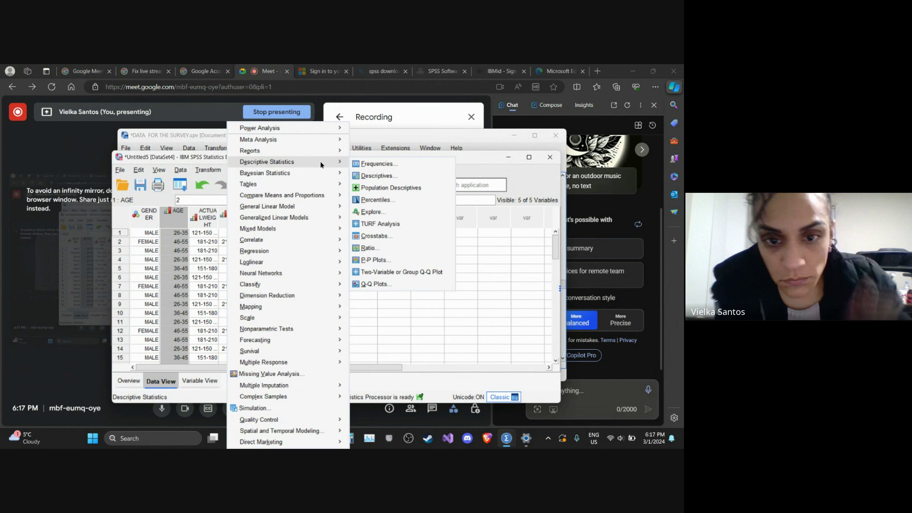
pyautogui.moveTo(314, 132)
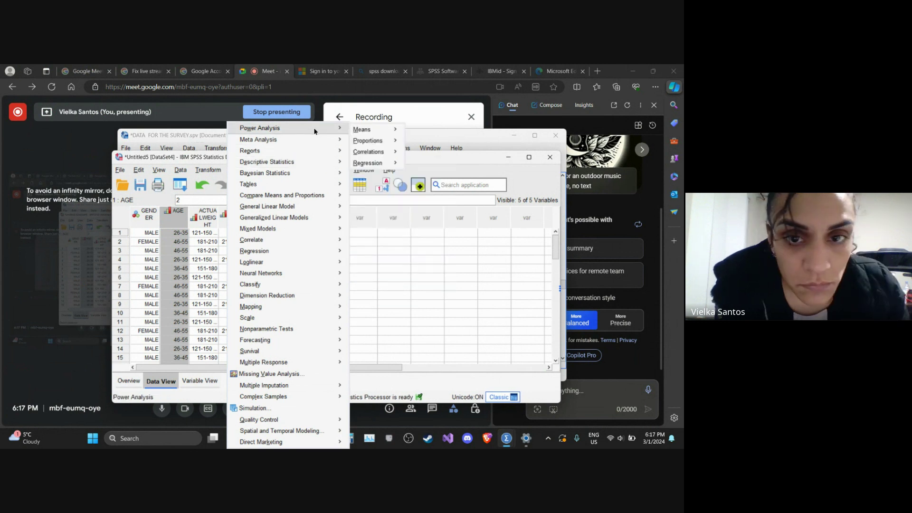
pyautogui.moveTo(364, 133)
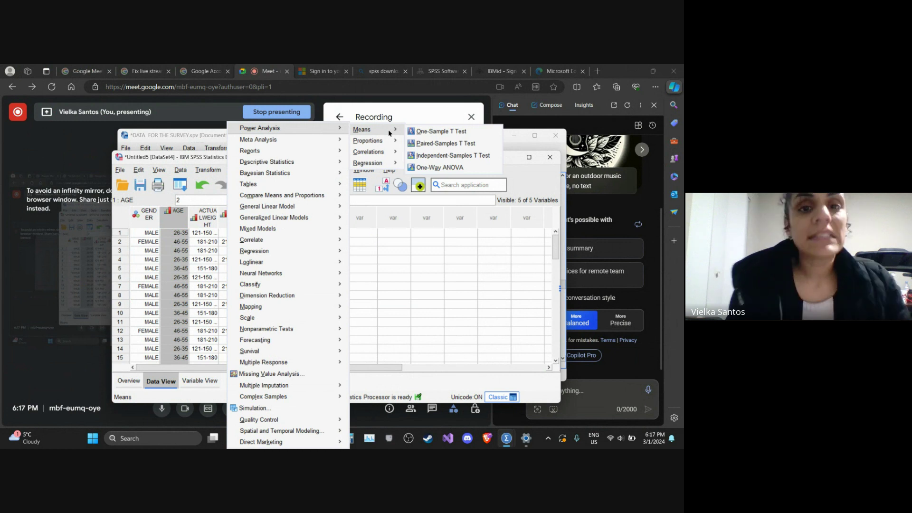
pyautogui.click(415, 132)
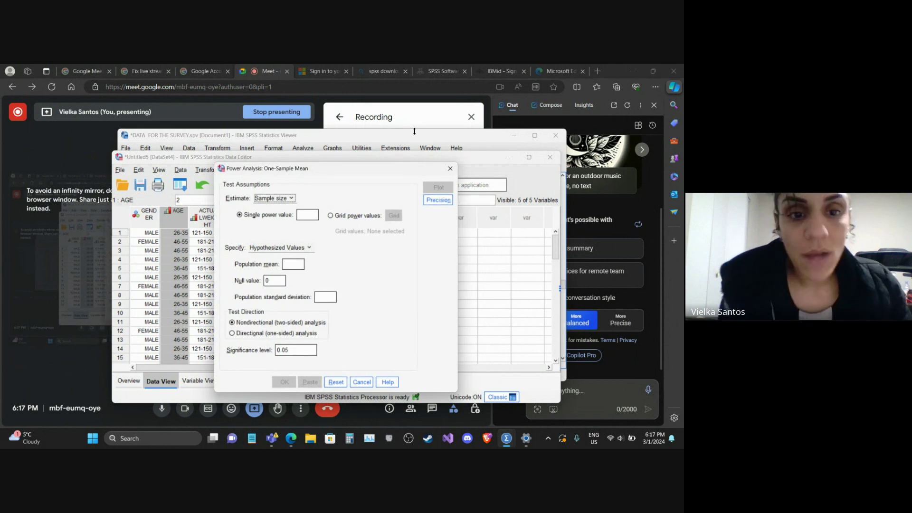
# Step: Try to set the single power value of the sample size estimate to 1
pyautogui.click(313, 215)
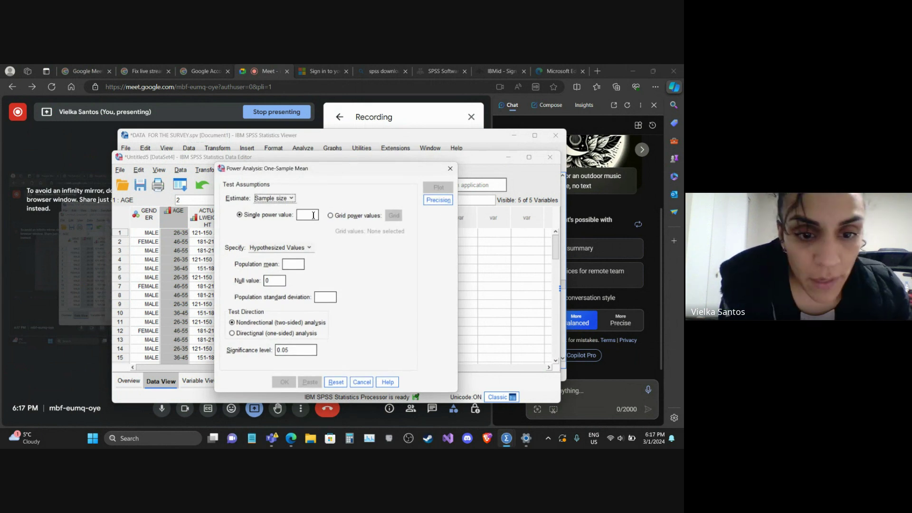
pyautogui.write('1')
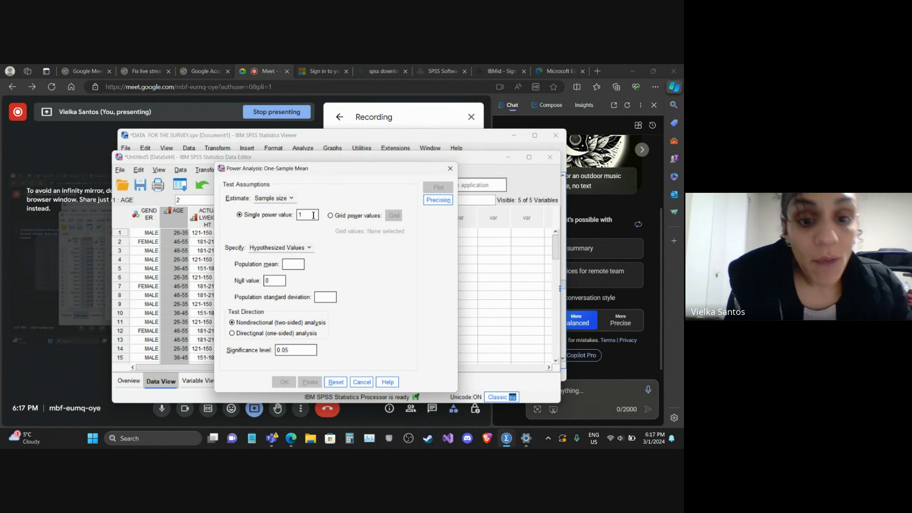
pyautogui.click(292, 266)
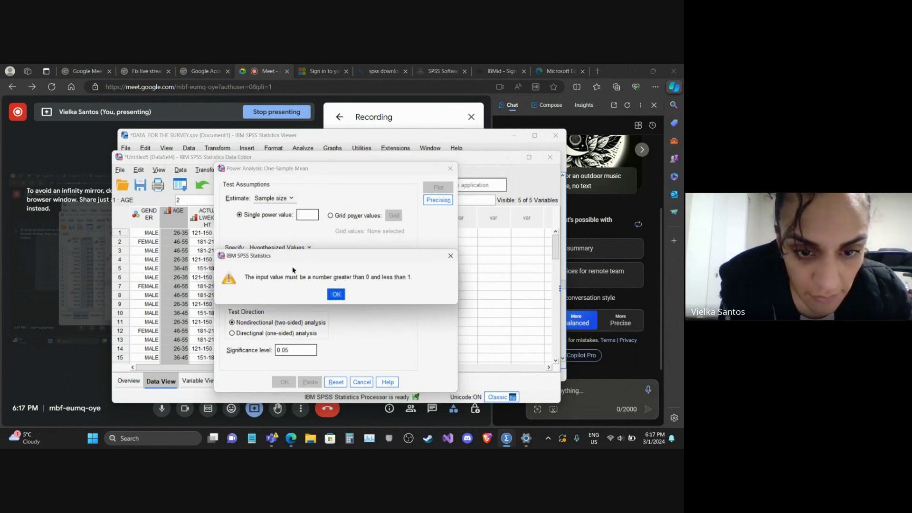
pyautogui.click(335, 295)
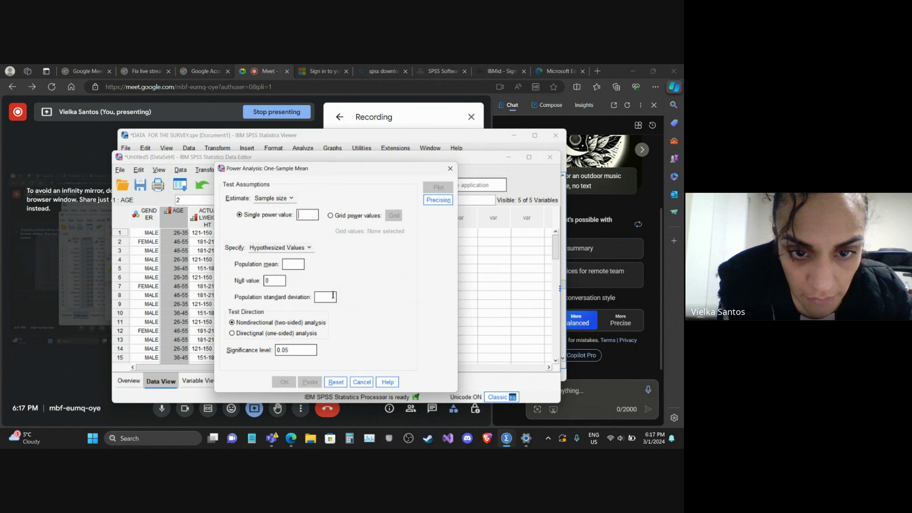
pyautogui.write('1')
pyautogui.click(284, 264)
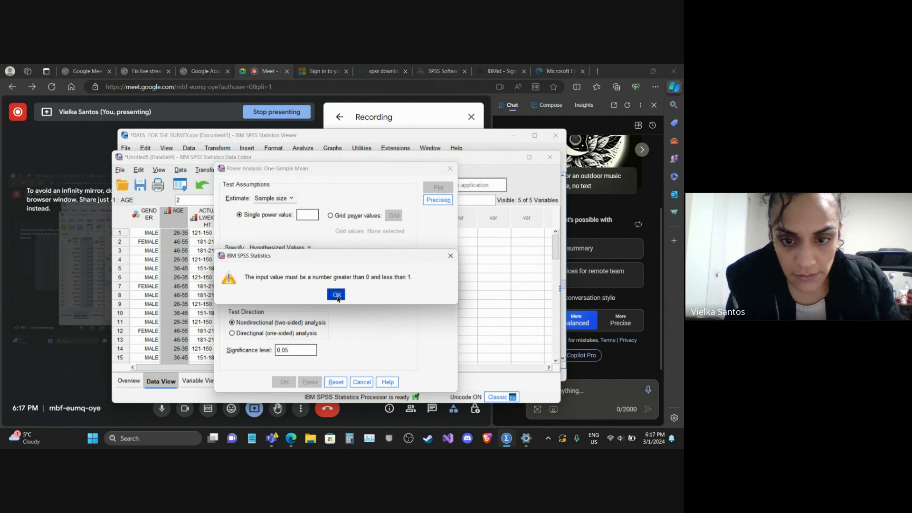
pyautogui.click(337, 296)
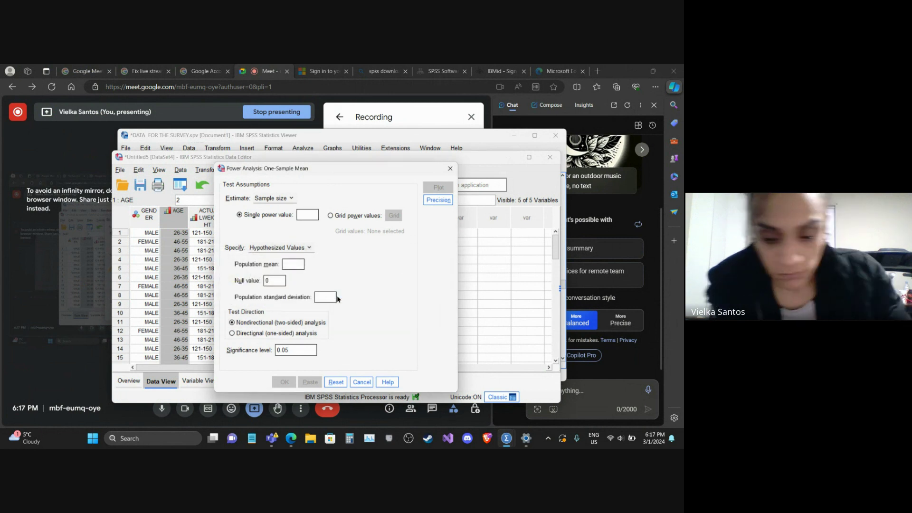
# Step: Run the one-sample power analysis with single power value 0.1, population mean 0.1 and population standard deviation 0.1
pyautogui.write('0.1')
pyautogui.click(298, 265)
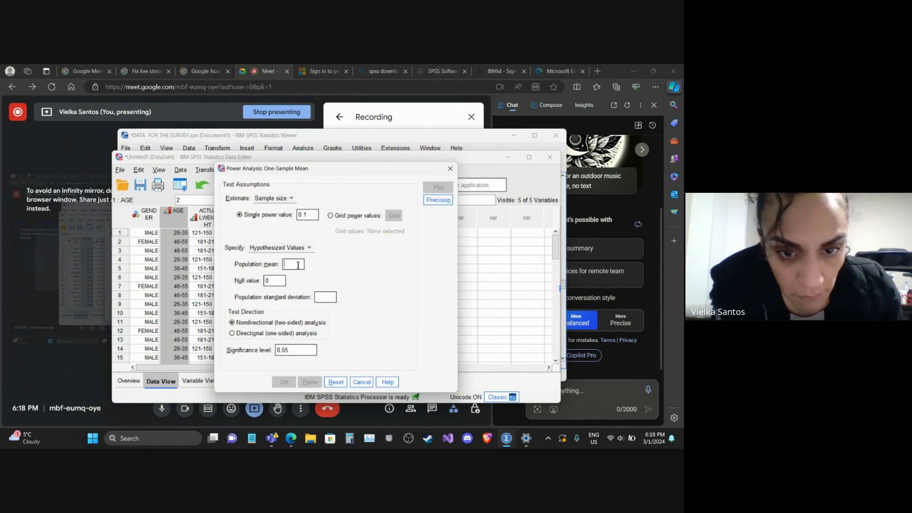
pyautogui.write('0.1')
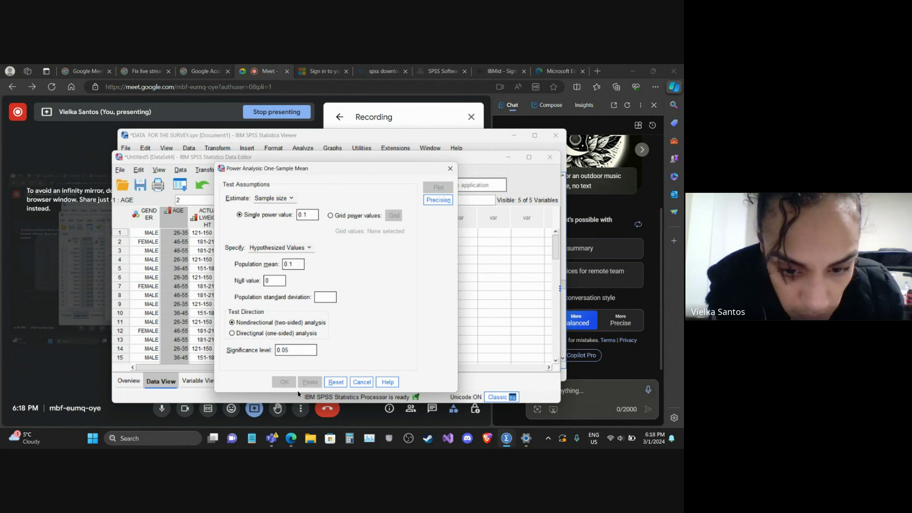
pyautogui.click(329, 300)
pyautogui.write('0')
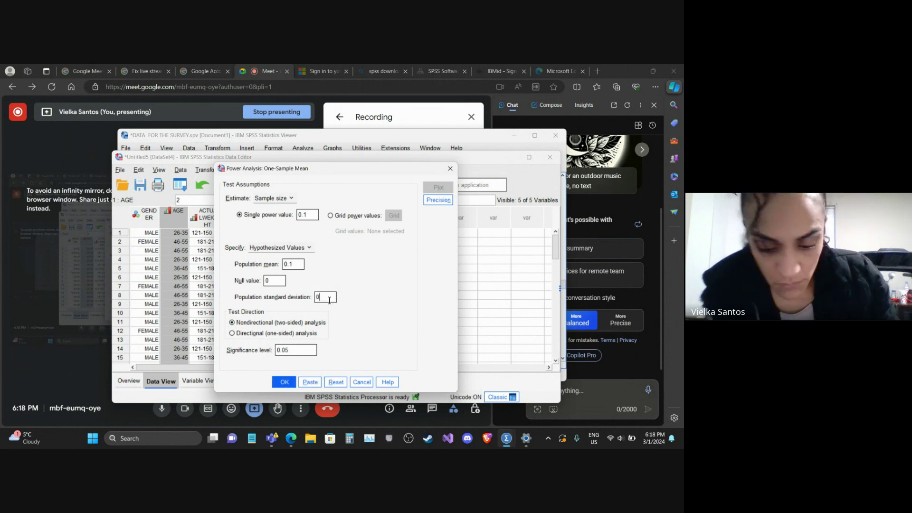
pyautogui.write('.1')
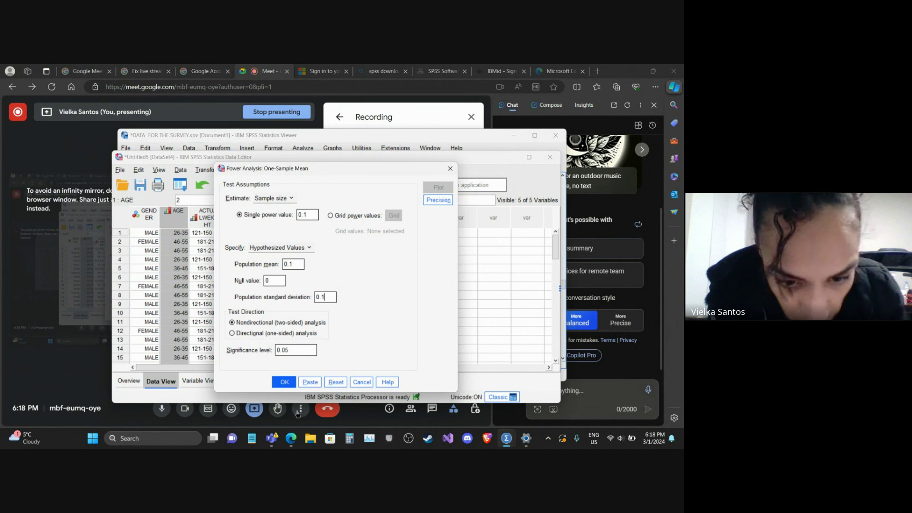
pyautogui.click(279, 383)
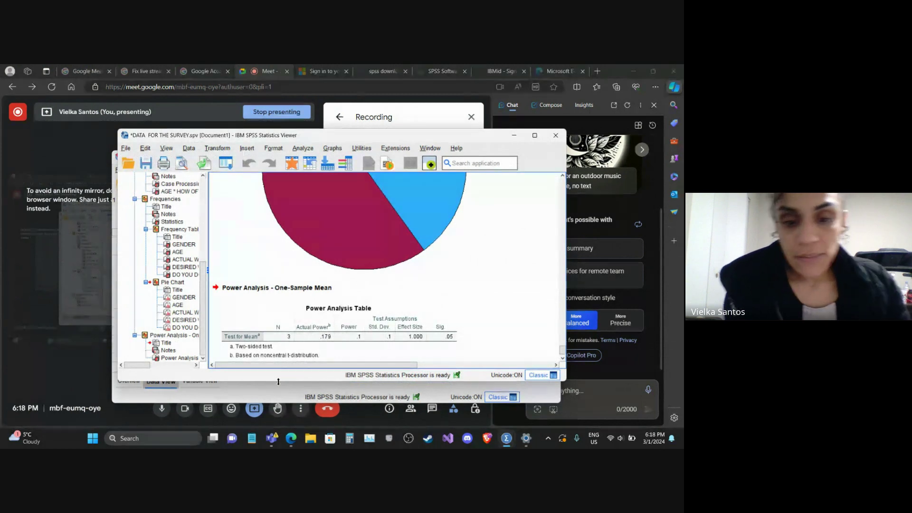
# Step: Examine the Power Analysis table for the one-sample mean in the output, and minimize the output window
pyautogui.click(562, 360)
pyautogui.click(562, 359)
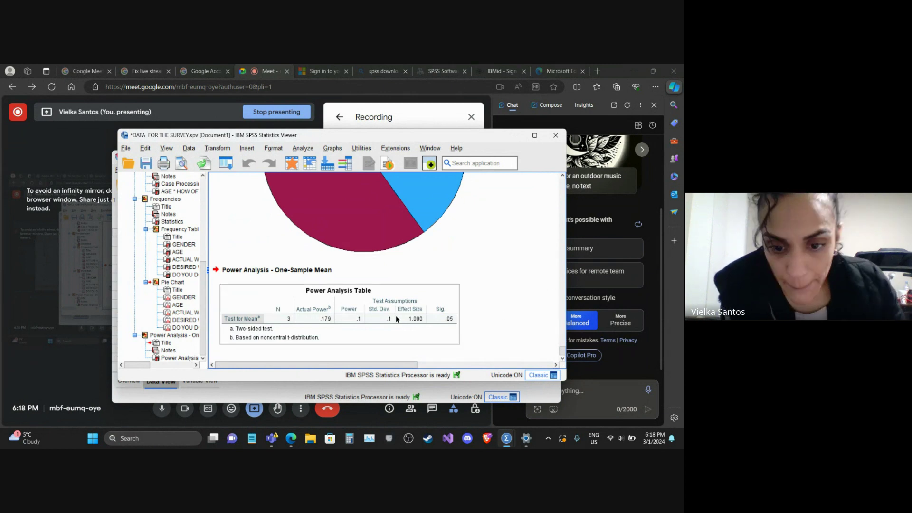
pyautogui.click(503, 256)
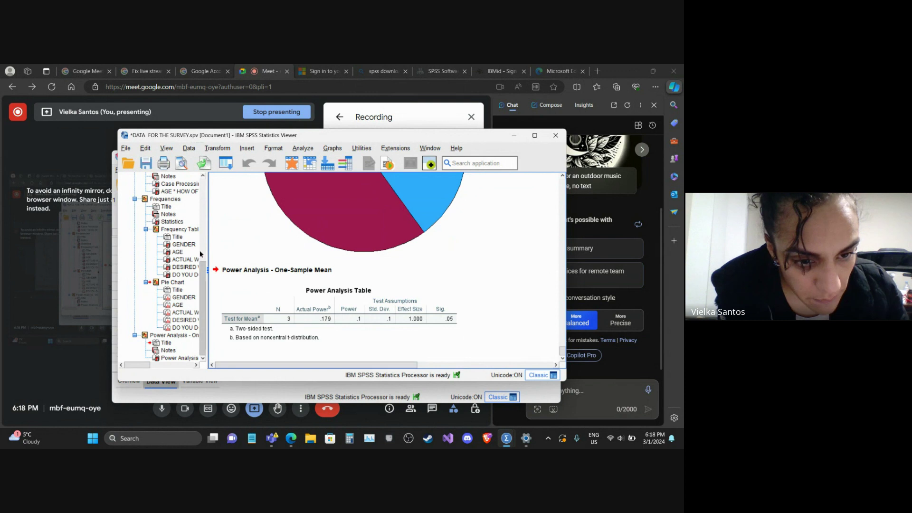
pyautogui.click(219, 149)
pyautogui.moveTo(195, 155)
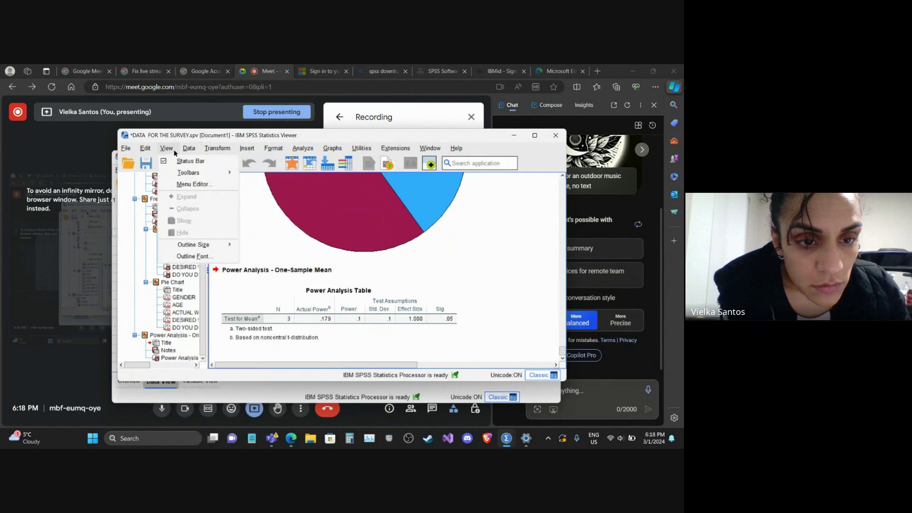
pyautogui.moveTo(224, 150)
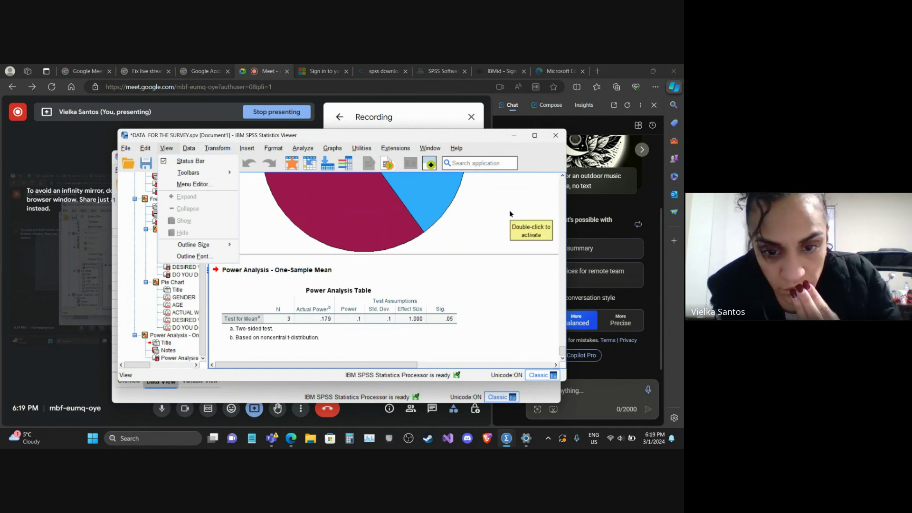
pyautogui.click(516, 138)
pyautogui.click(517, 138)
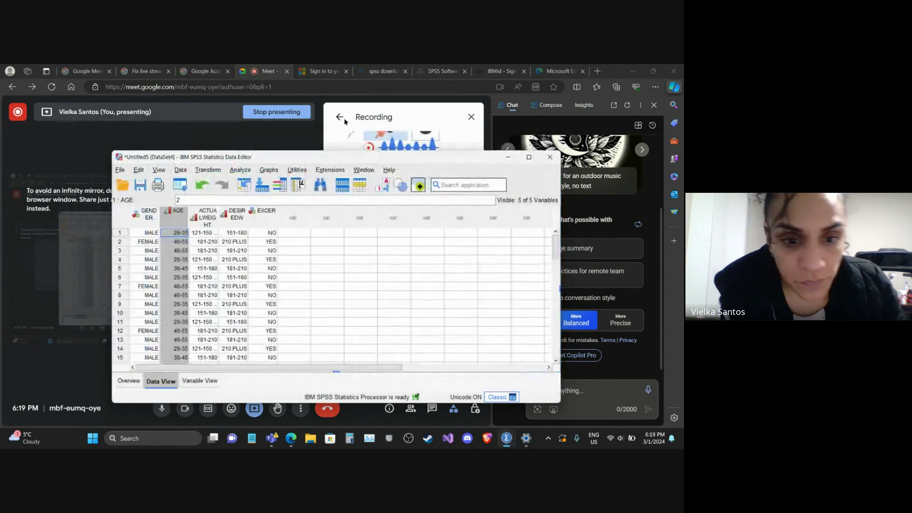
# Step: Reopen the One-Sample T Test power analysis from the dataset and make it estimate Power
pyautogui.click(240, 170)
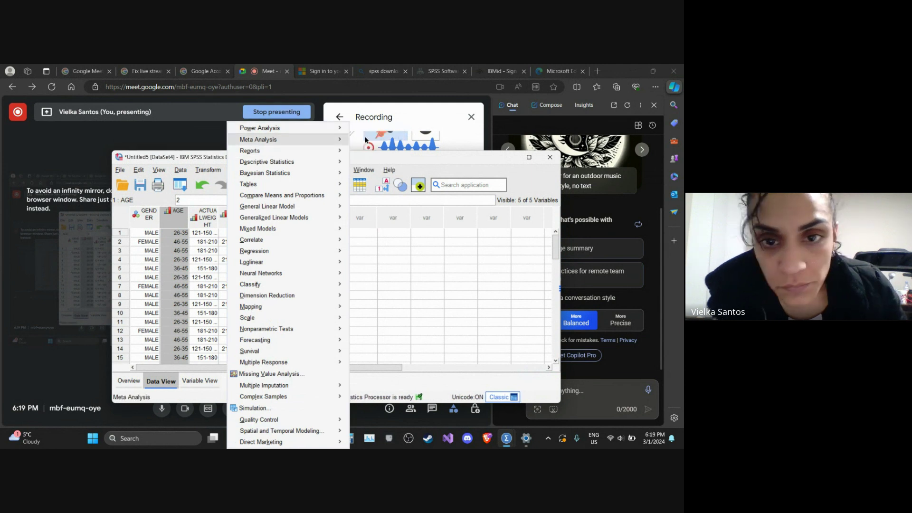
pyautogui.moveTo(323, 126)
pyautogui.moveTo(371, 130)
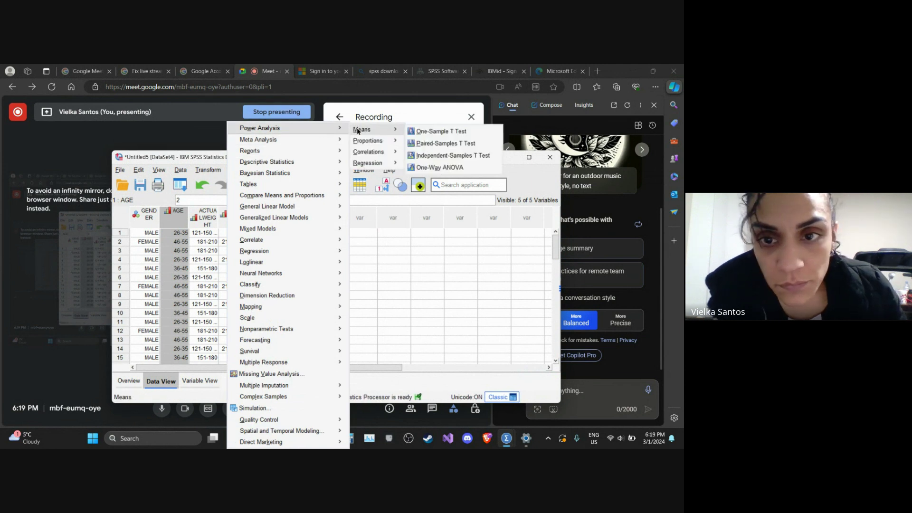
pyautogui.click(418, 135)
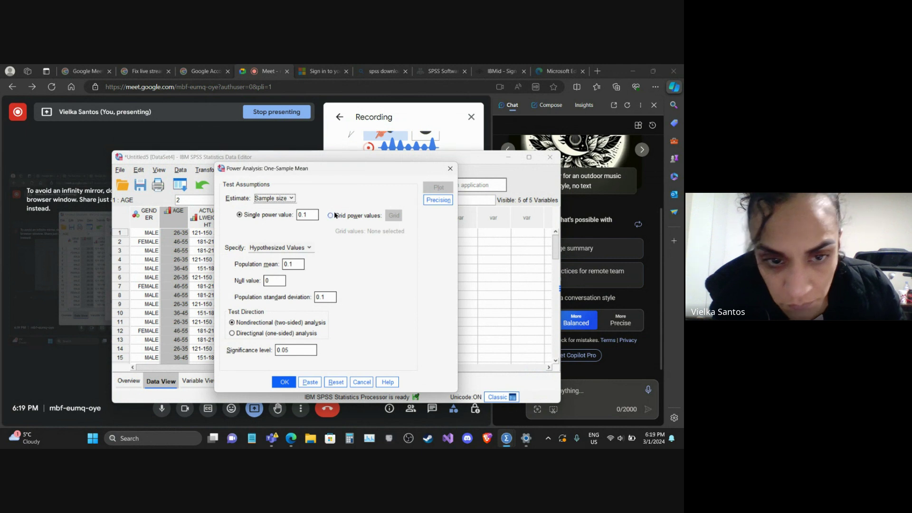
pyautogui.click(275, 199)
pyautogui.click(271, 218)
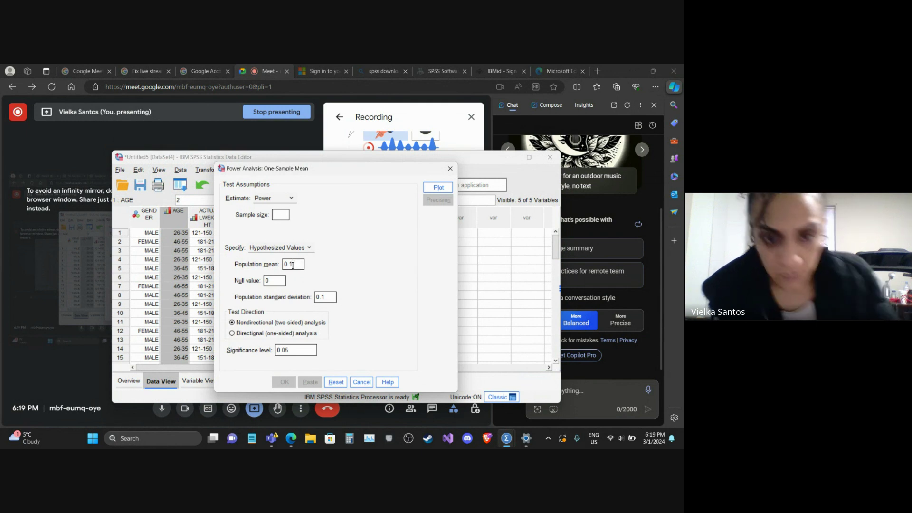
pyautogui.press('BackSpace')
pyautogui.press('BackSpace')
pyautogui.press('BackSpace')
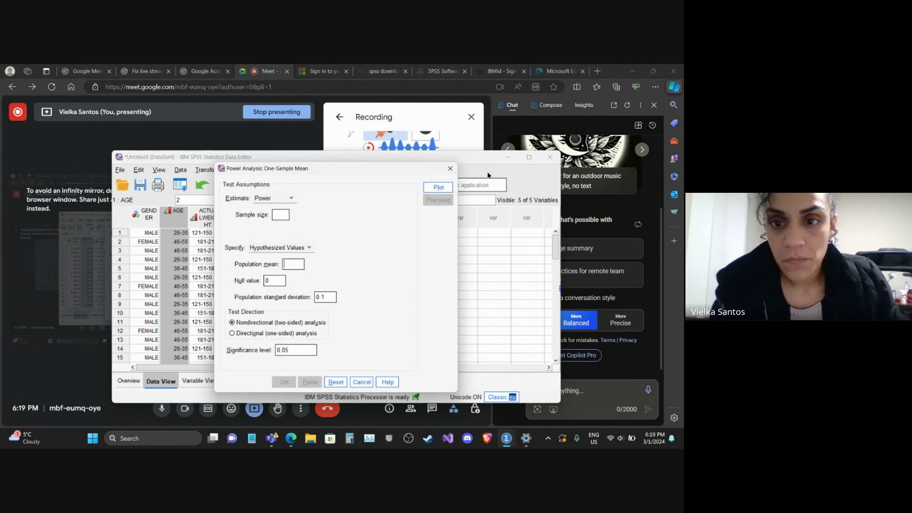
pyautogui.click(447, 171)
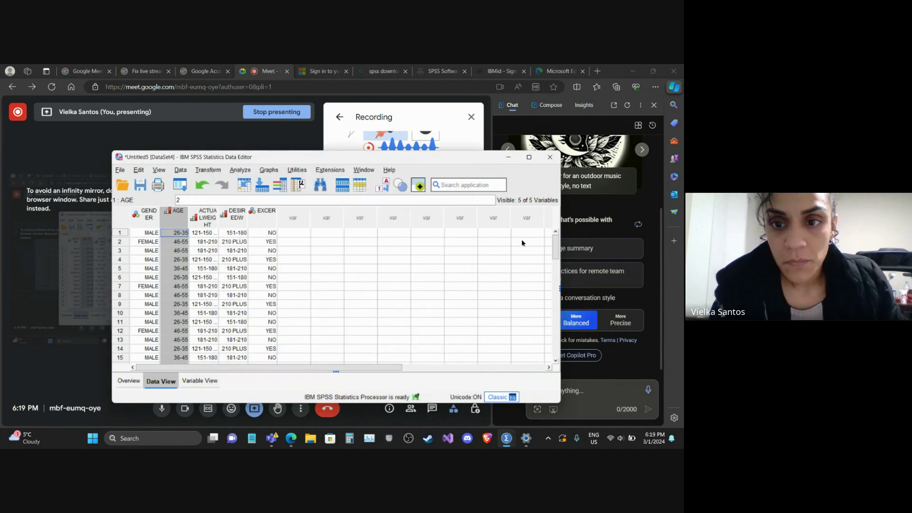
# Step: Run the One-Sample T Test power analysis estimating Power with a sample size of 35
pyautogui.moveTo(554, 248); pyautogui.dragTo(552, 302)
pyautogui.scroll(3, 553, 301)
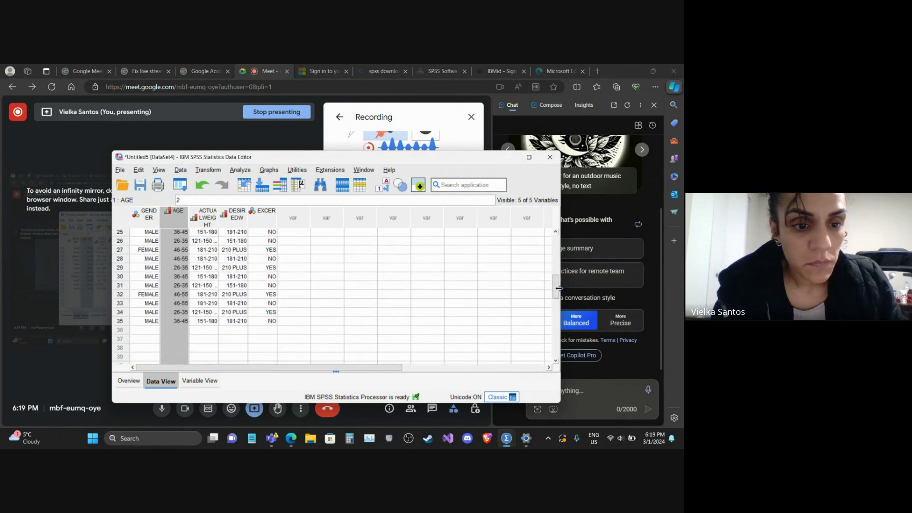
pyautogui.click(239, 169)
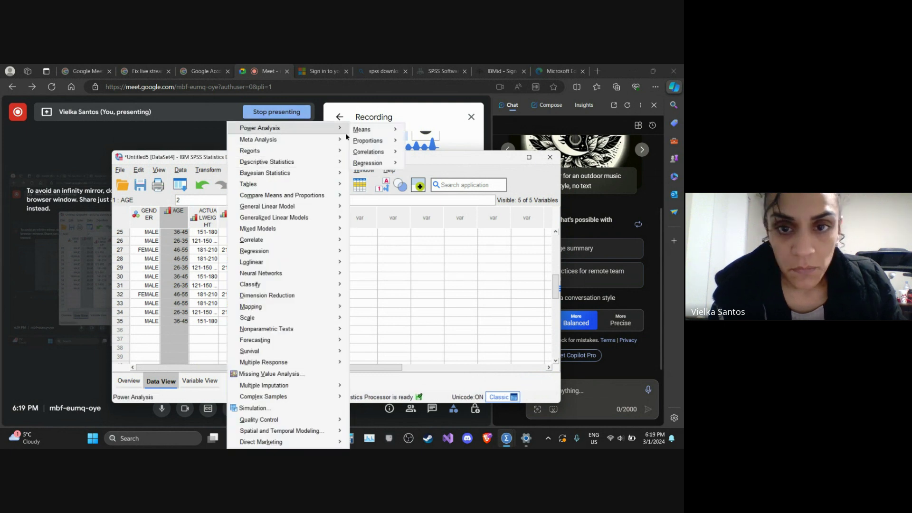
pyautogui.moveTo(336, 131)
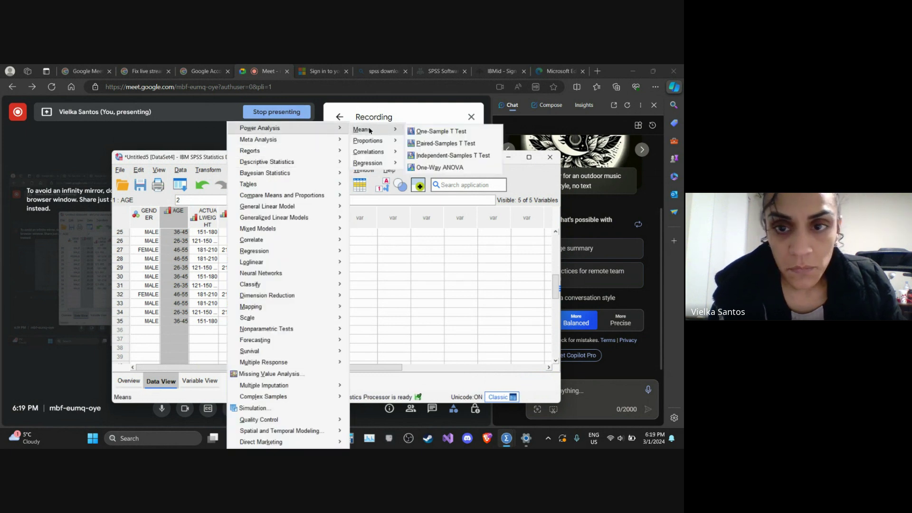
pyautogui.moveTo(373, 129)
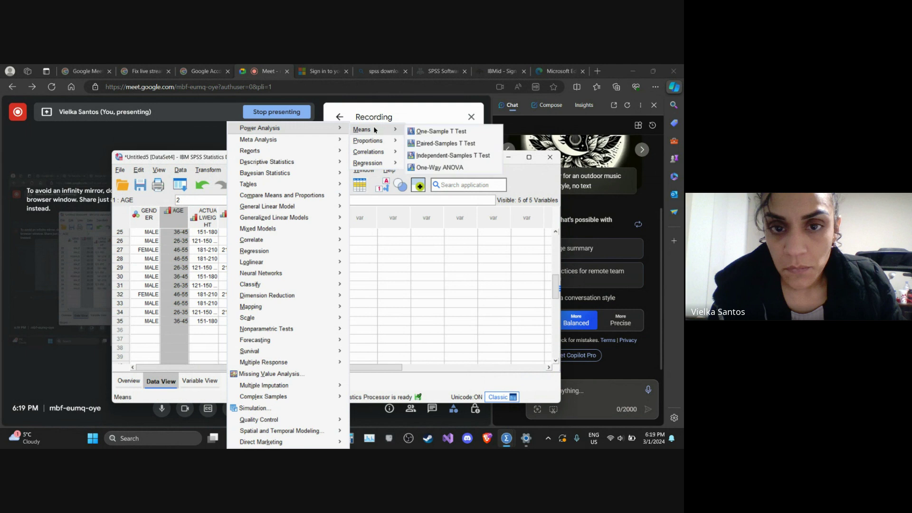
pyautogui.click(432, 131)
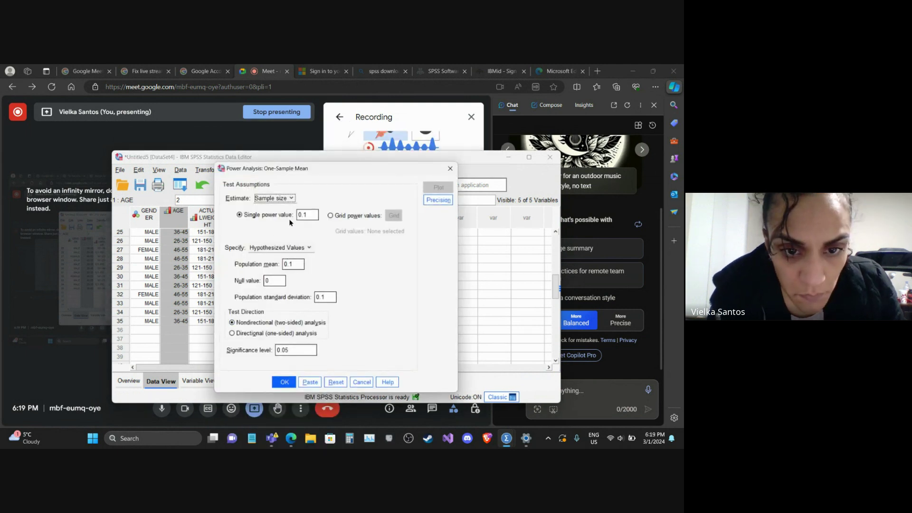
pyautogui.click(280, 198)
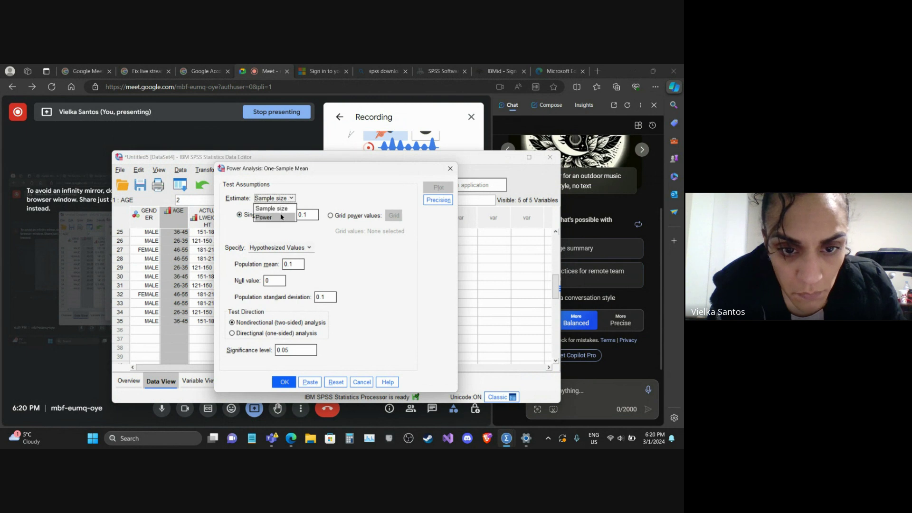
pyautogui.click(281, 217)
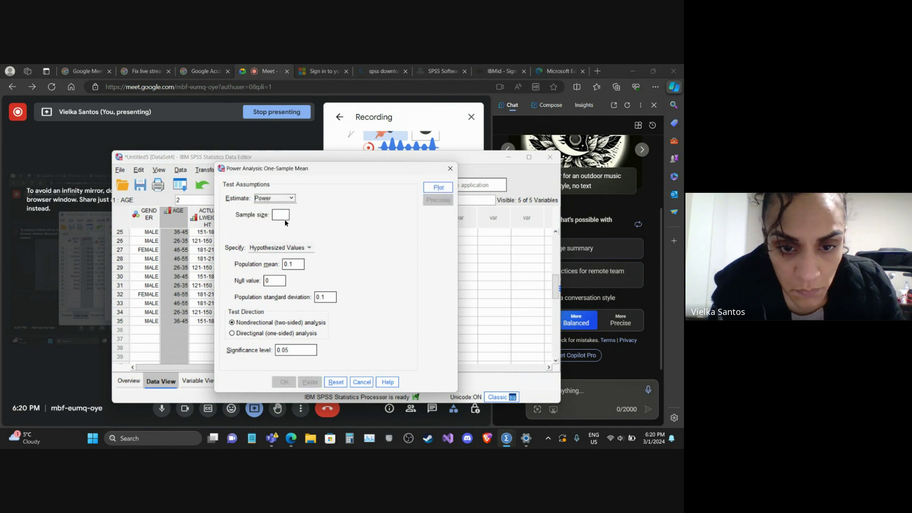
pyautogui.click(280, 216)
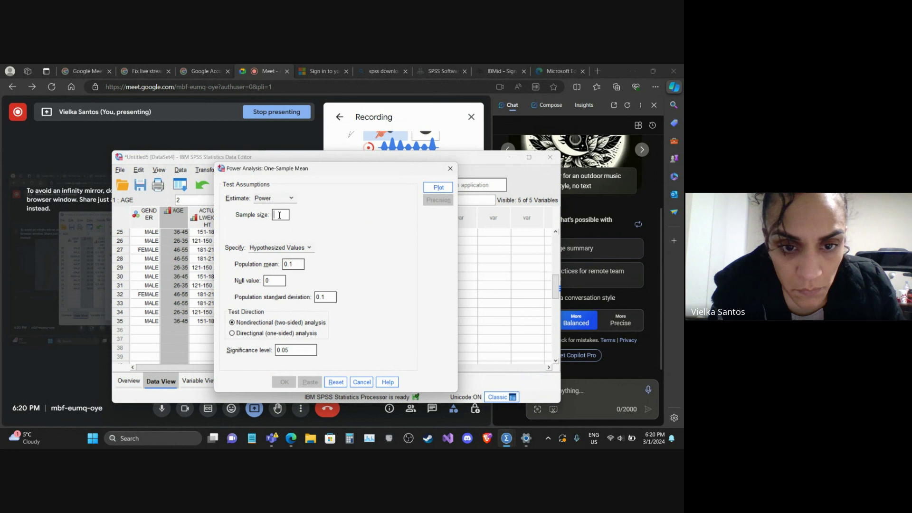
pyautogui.write('35')
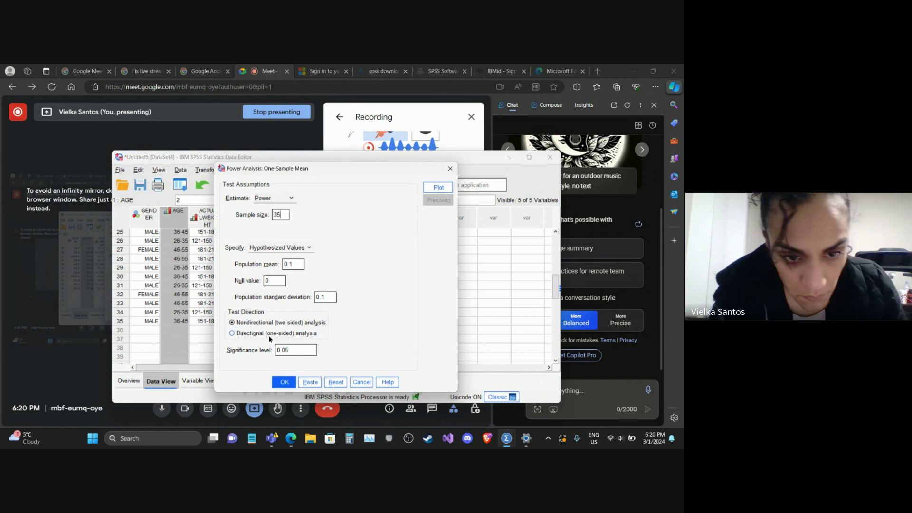
pyautogui.click(283, 380)
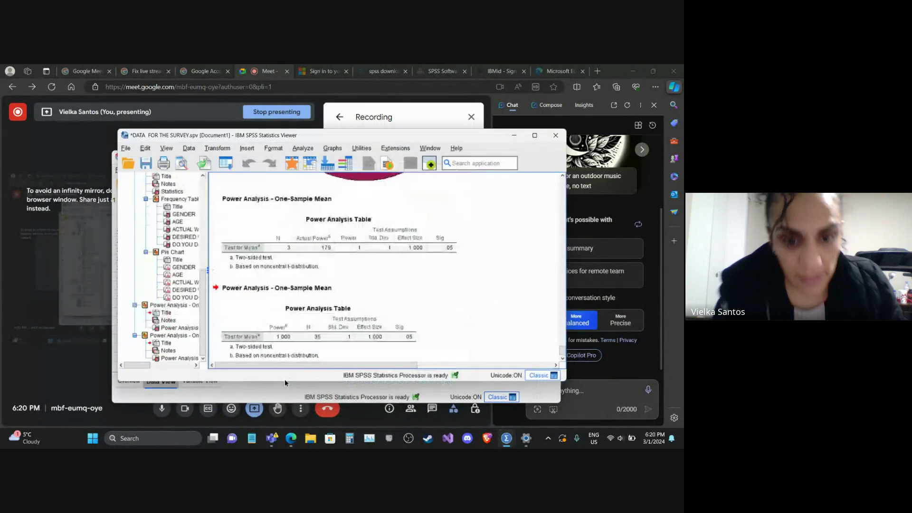
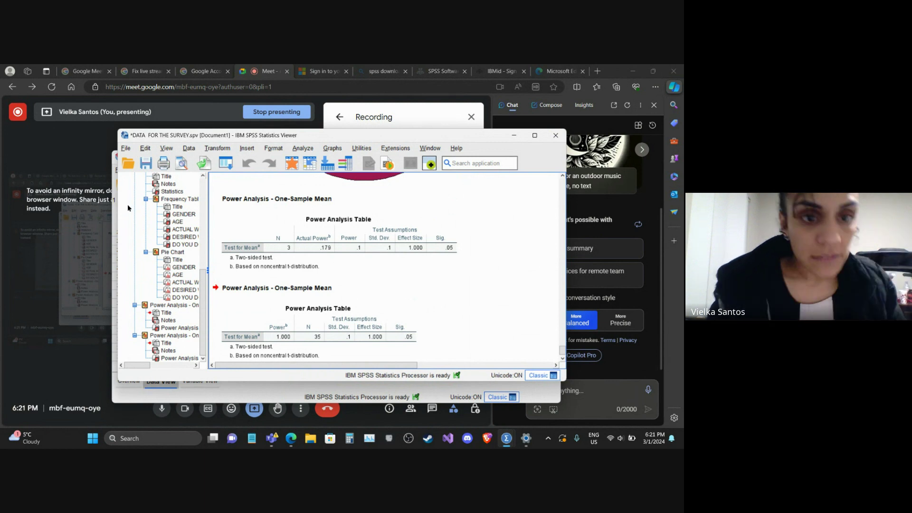
pyautogui.moveTo(169, 137); pyautogui.dragTo(164, 289)
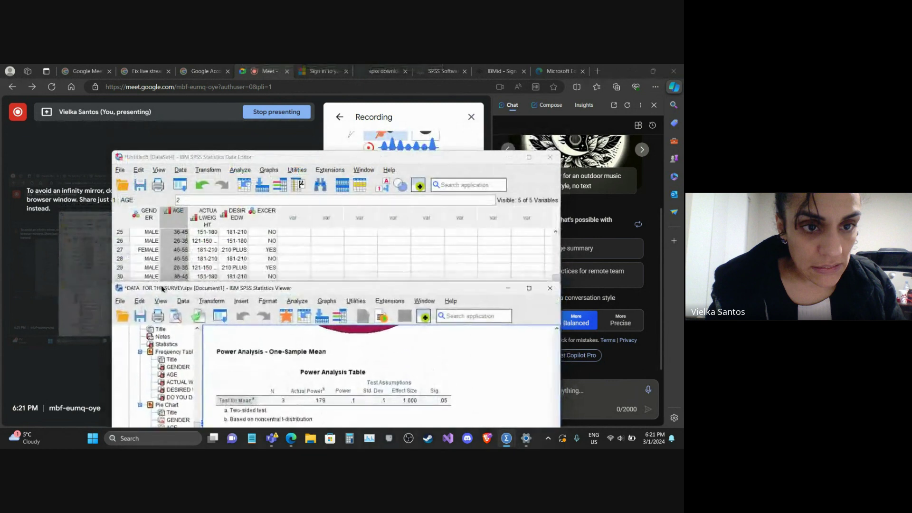
pyautogui.click(216, 175)
pyautogui.click(240, 170)
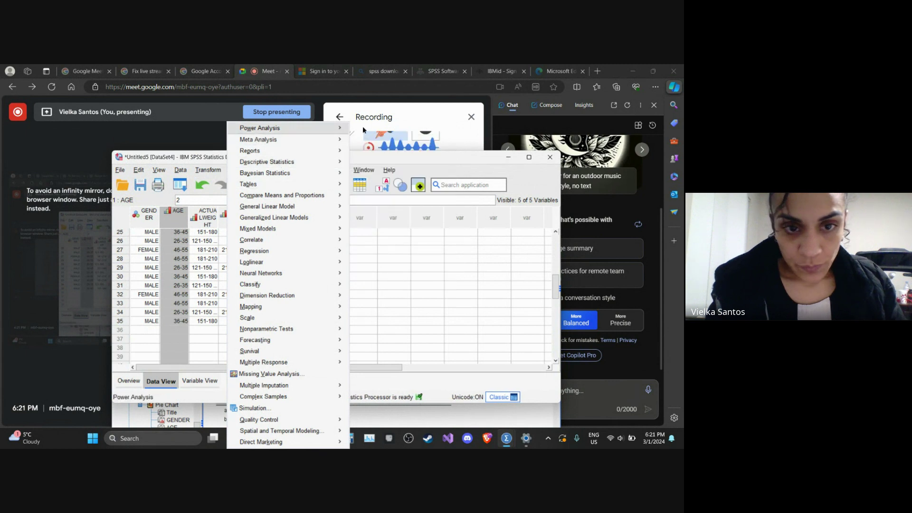
pyautogui.moveTo(314, 149)
pyautogui.moveTo(296, 127)
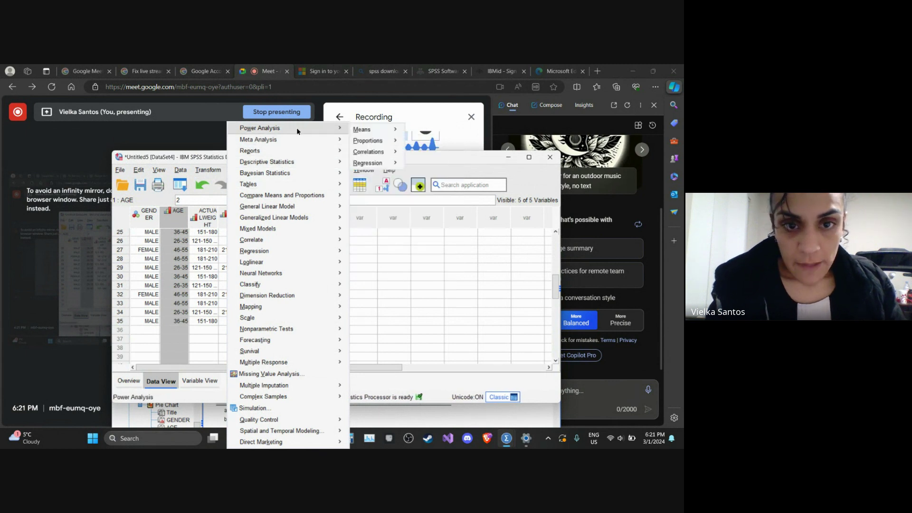
pyautogui.moveTo(378, 128)
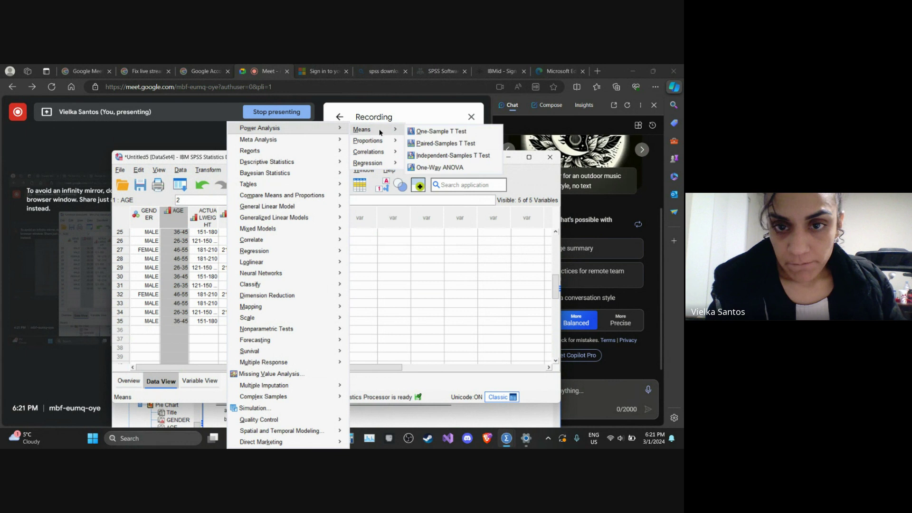
pyautogui.click(439, 131)
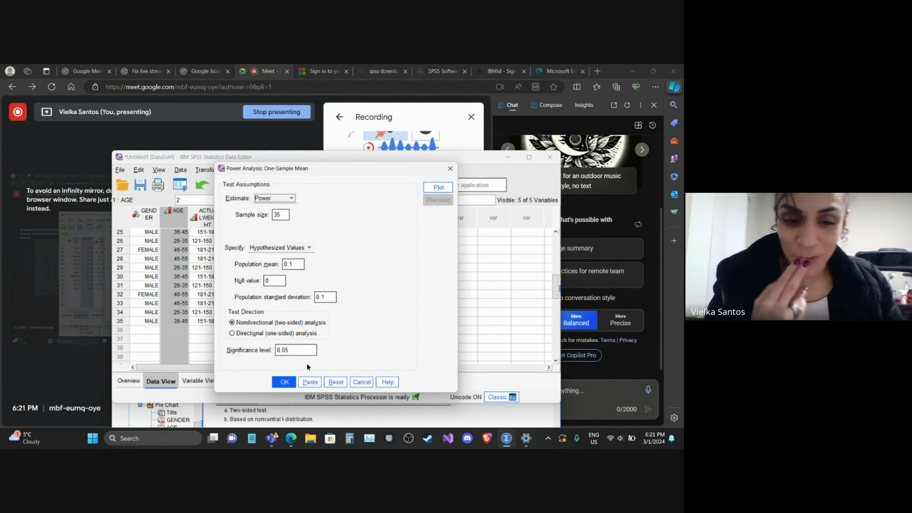
pyautogui.click(254, 334)
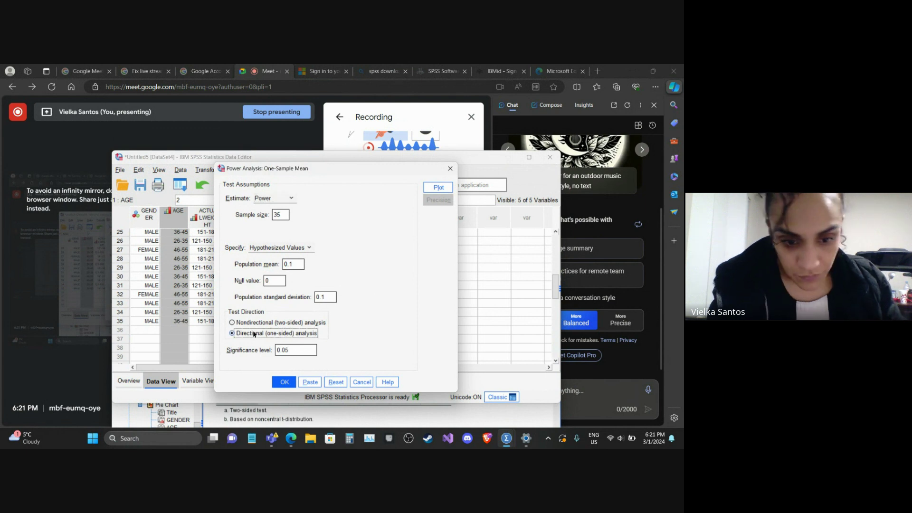
pyautogui.click(275, 198)
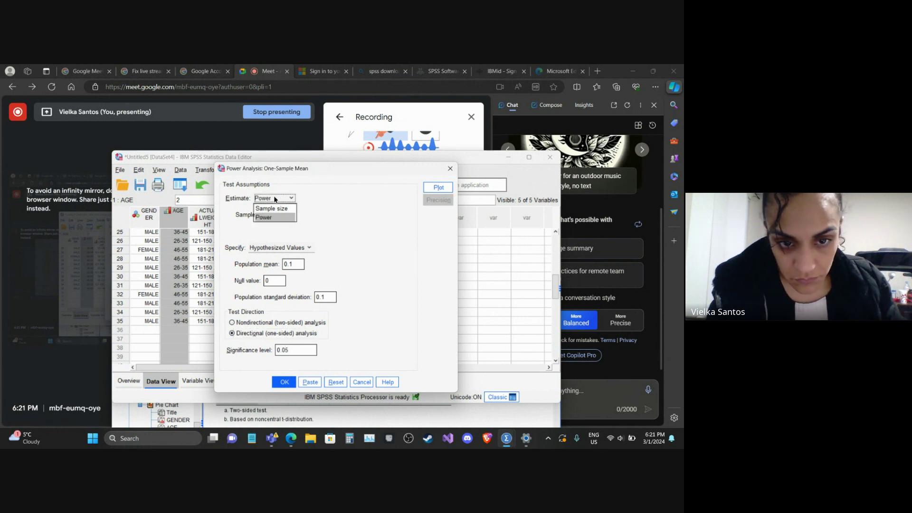
pyautogui.click(361, 381)
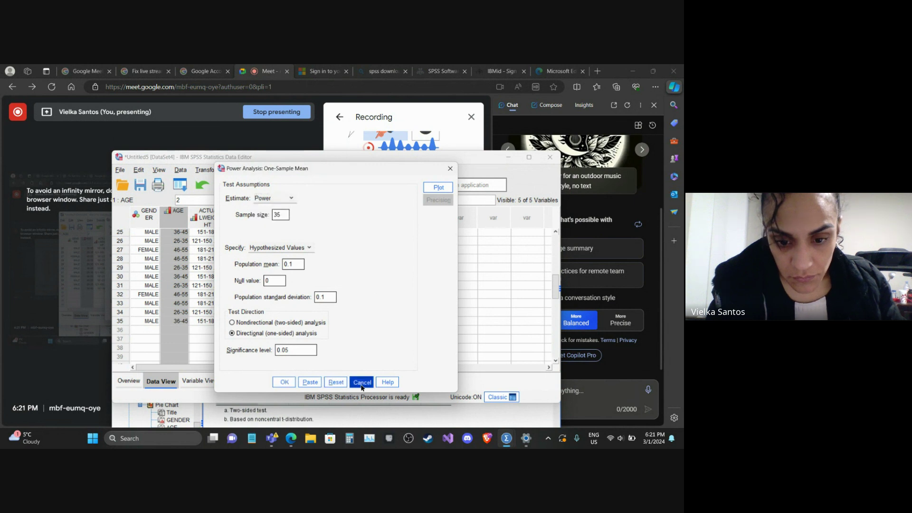
pyautogui.click(361, 383)
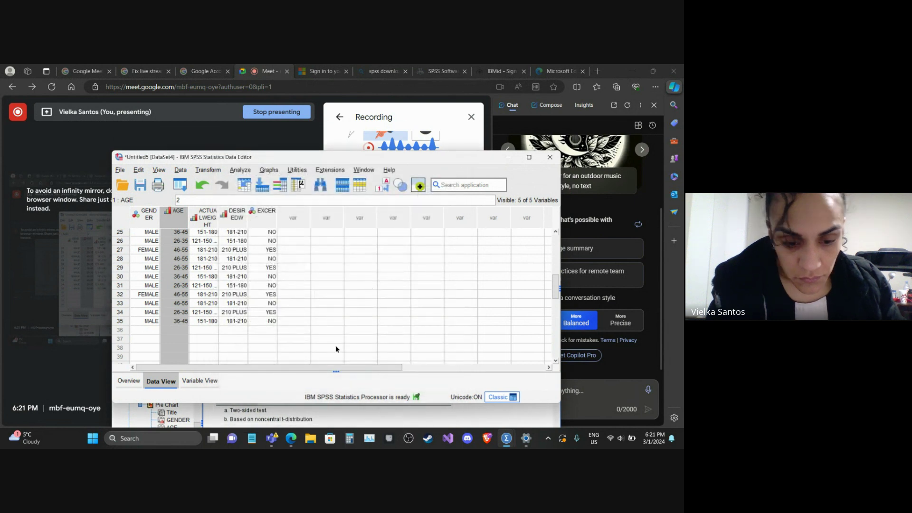
pyautogui.click(210, 171)
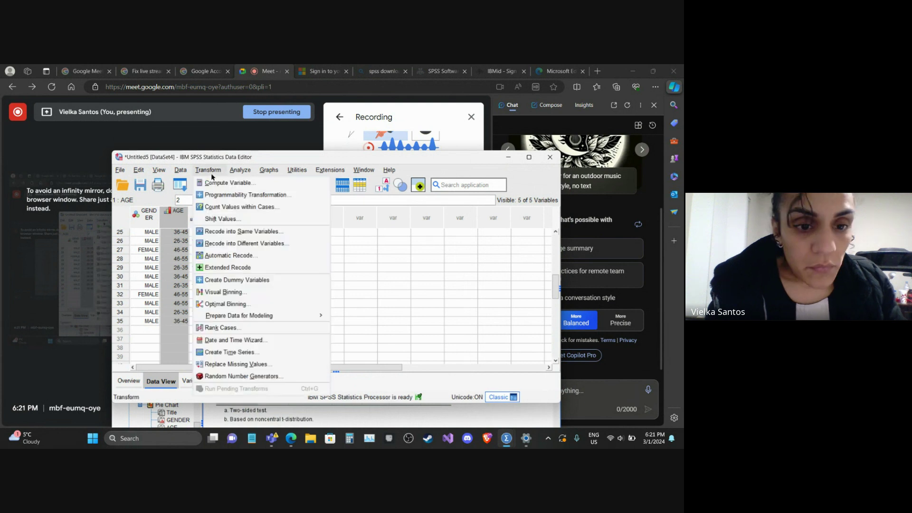
pyautogui.moveTo(235, 171)
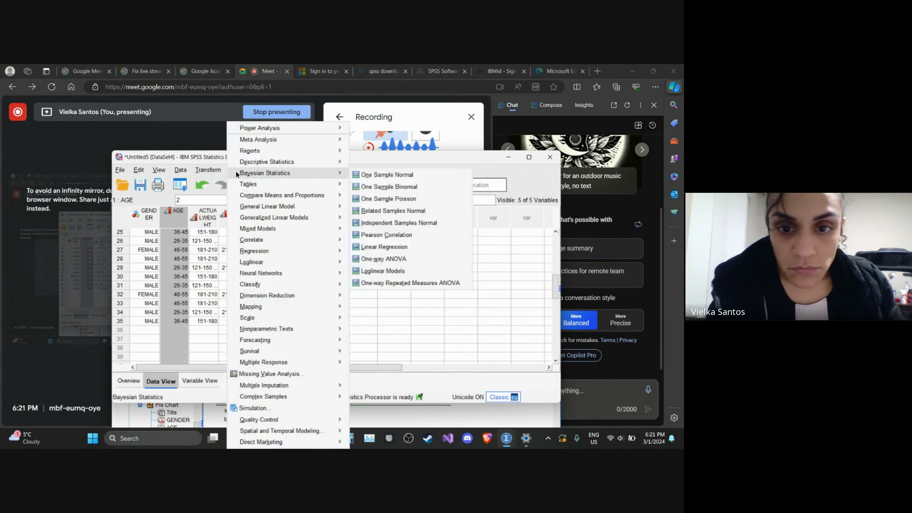
pyautogui.moveTo(258, 126)
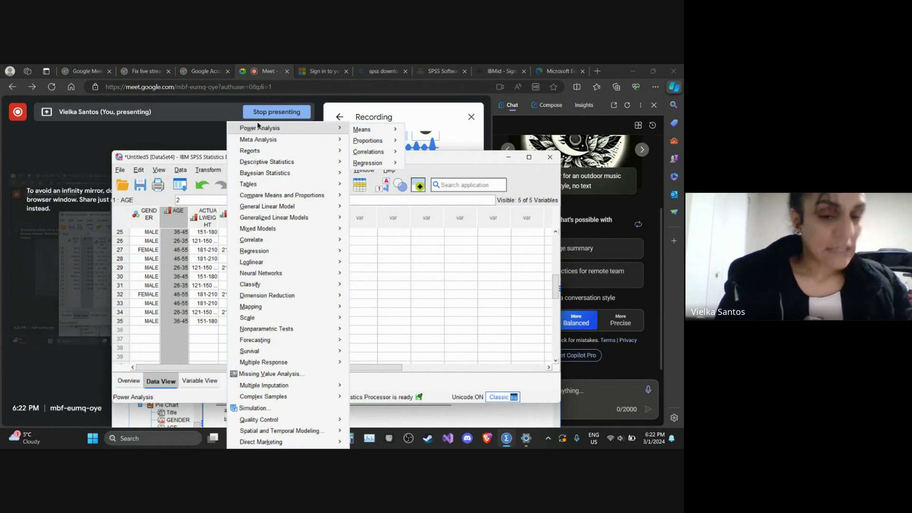
pyautogui.moveTo(366, 129)
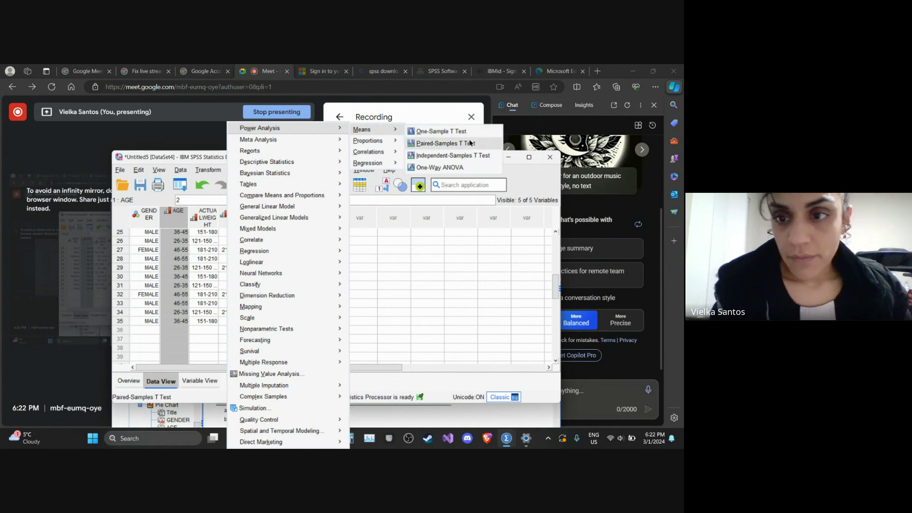
# Step: Maximize the output window to view the satisfaction level frequency table, and restore the window's size
pyautogui.click(507, 157)
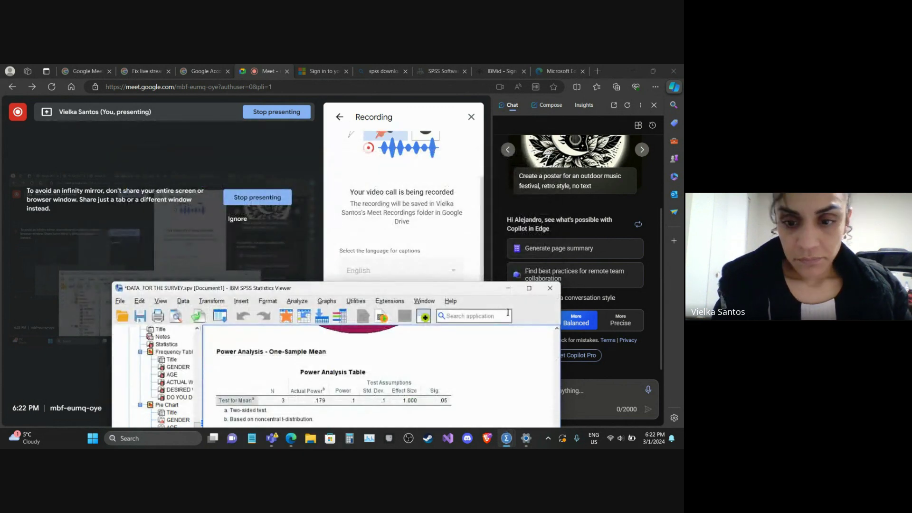
pyautogui.click(526, 289)
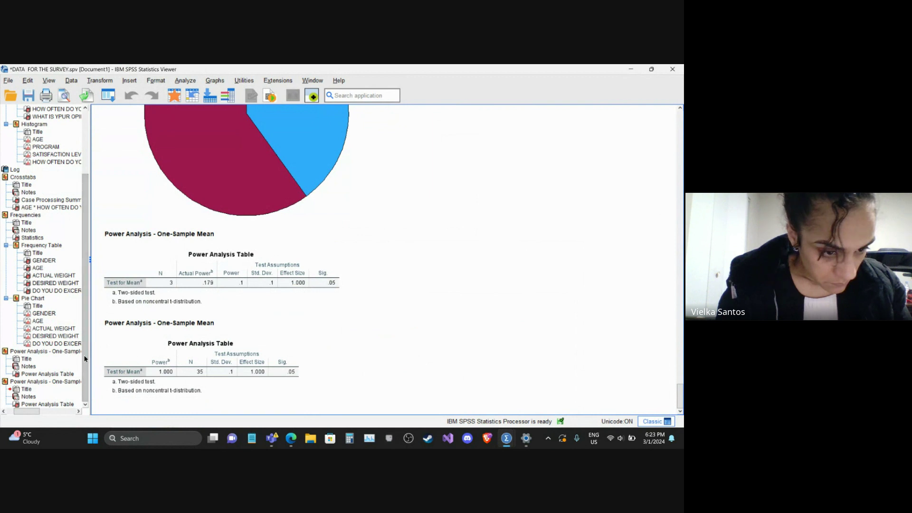
pyautogui.moveTo(85, 358); pyautogui.dragTo(89, 172)
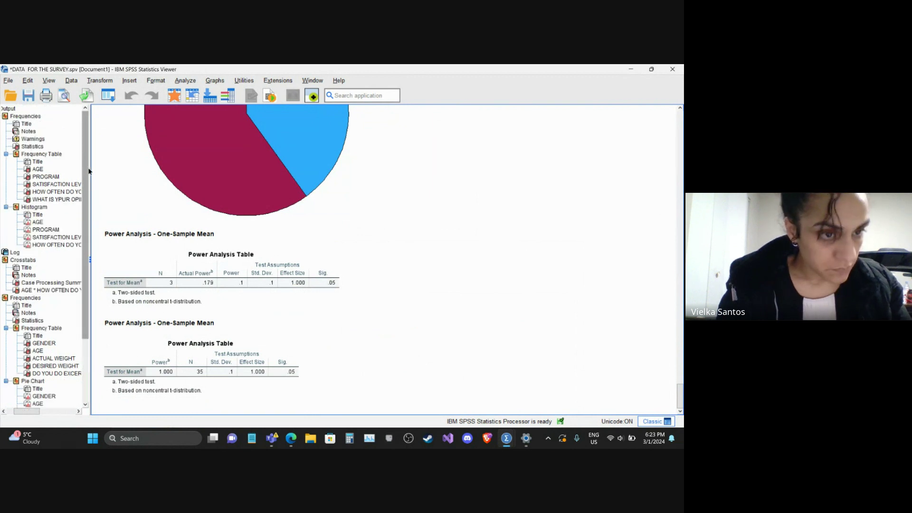
pyautogui.click(46, 185)
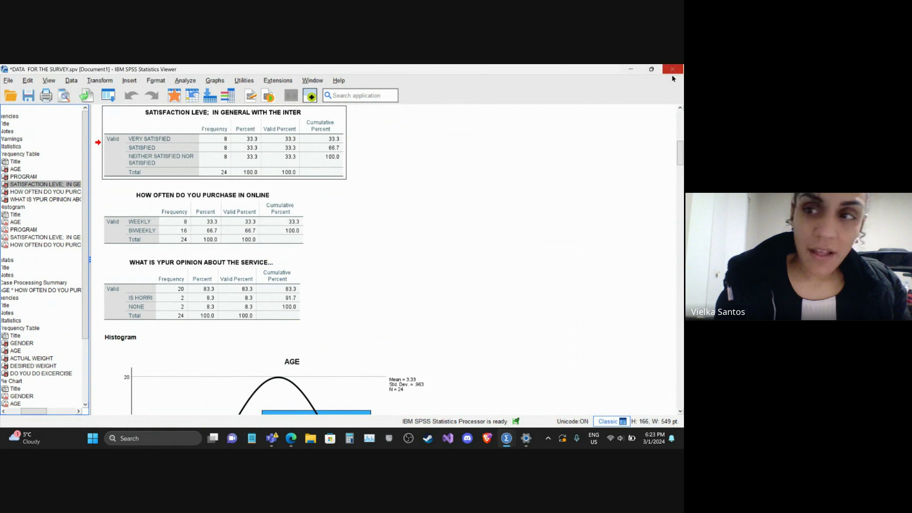
pyautogui.click(651, 67)
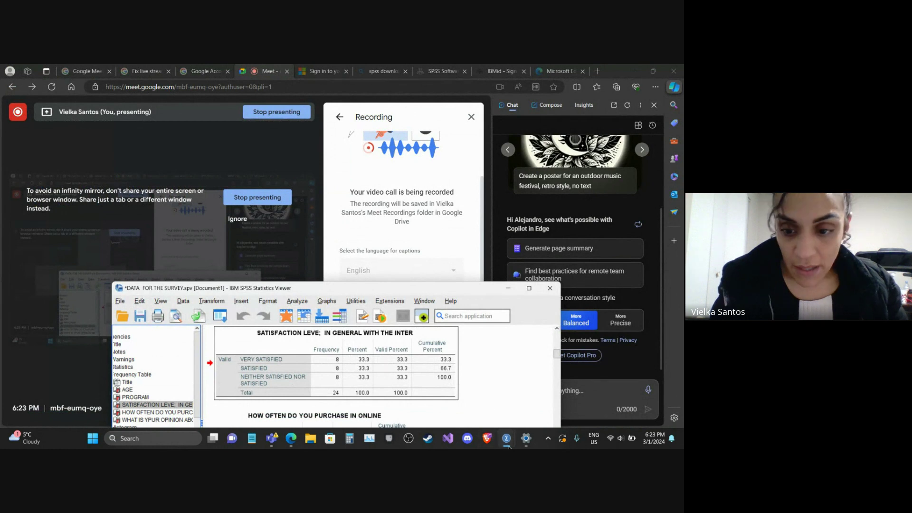
# Step: Run a Crosstabs analysis on the 24-case dataset with AGE in rows and HOW OFTEN DO YOU PURCHASE IN ONLINE in columns
pyautogui.moveTo(506, 438)
pyautogui.click(357, 414)
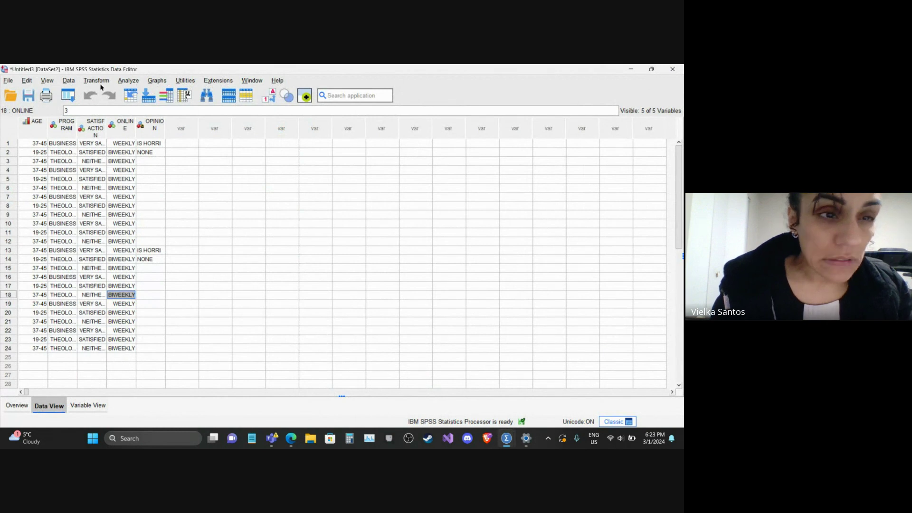
pyautogui.click(128, 81)
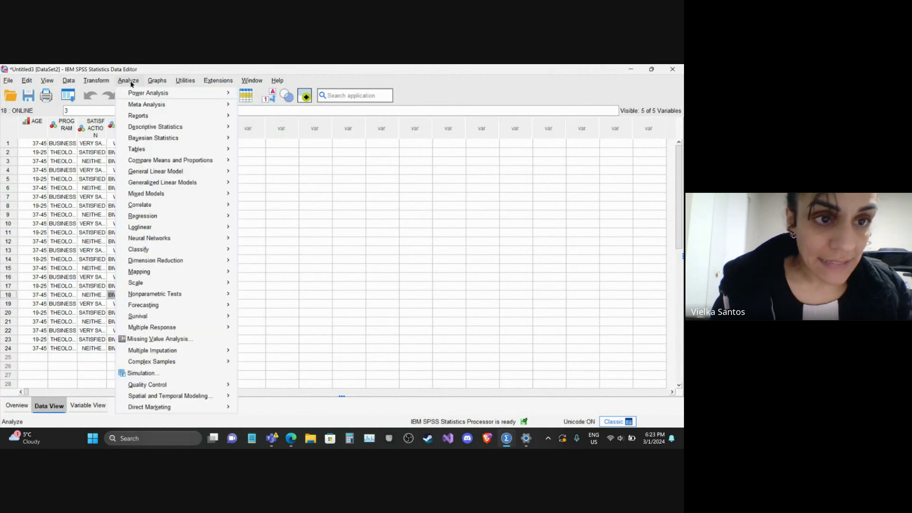
pyautogui.moveTo(163, 129)
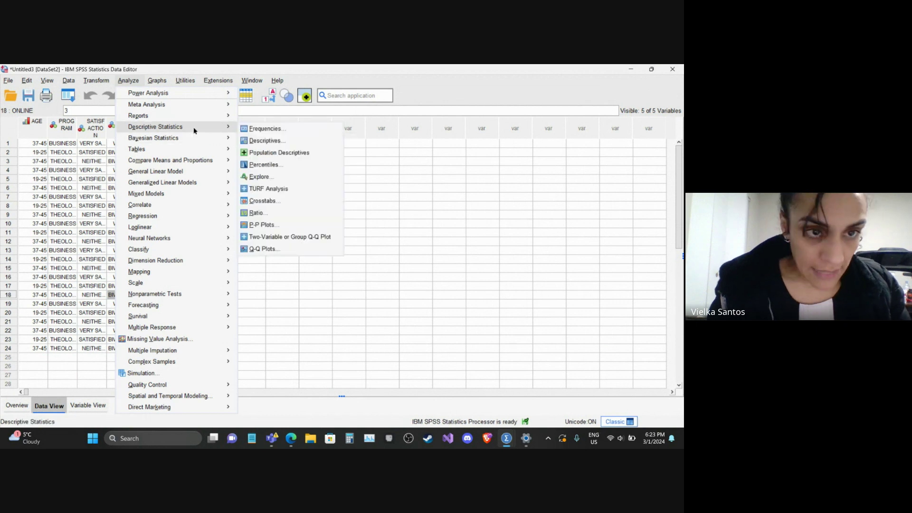
pyautogui.moveTo(214, 116)
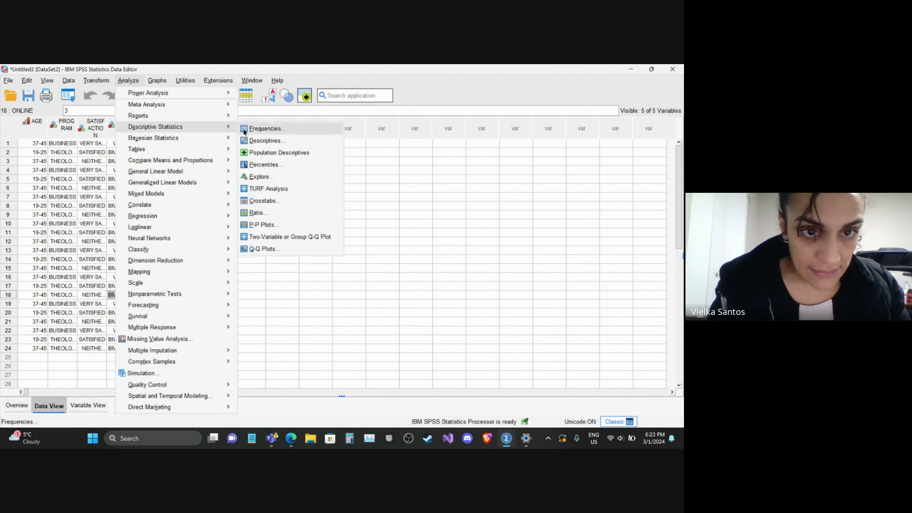
pyautogui.click(273, 203)
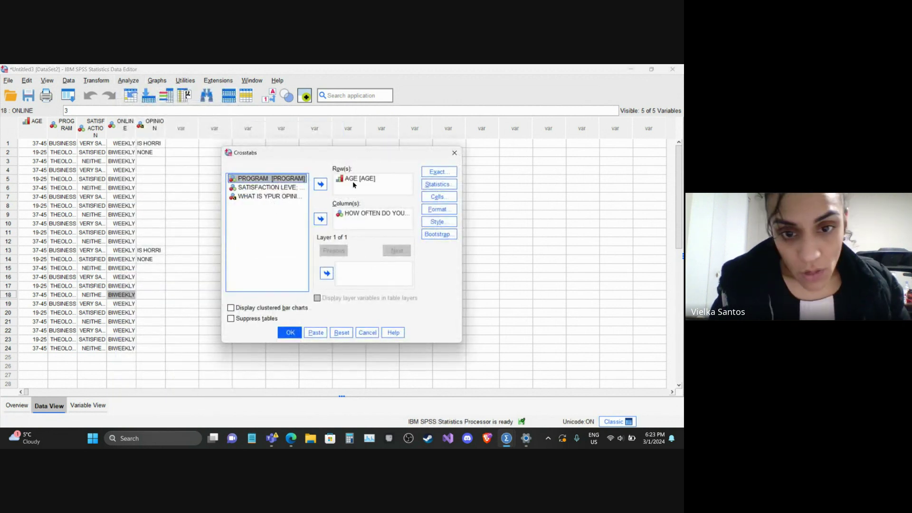
pyautogui.click(289, 333)
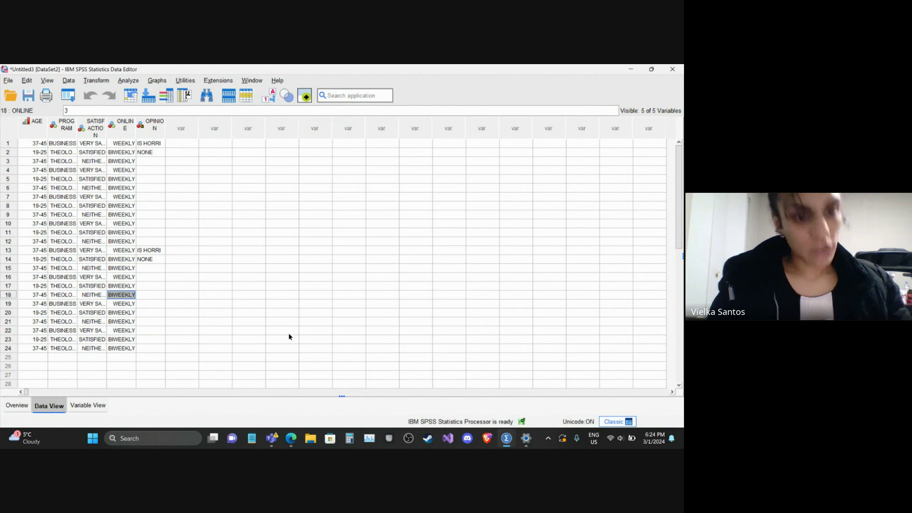
# Step: Bring up the output window at full size to examine the age by online purchase frequency crosstabulation, and restore the window's size
pyautogui.moveTo(651, 70)
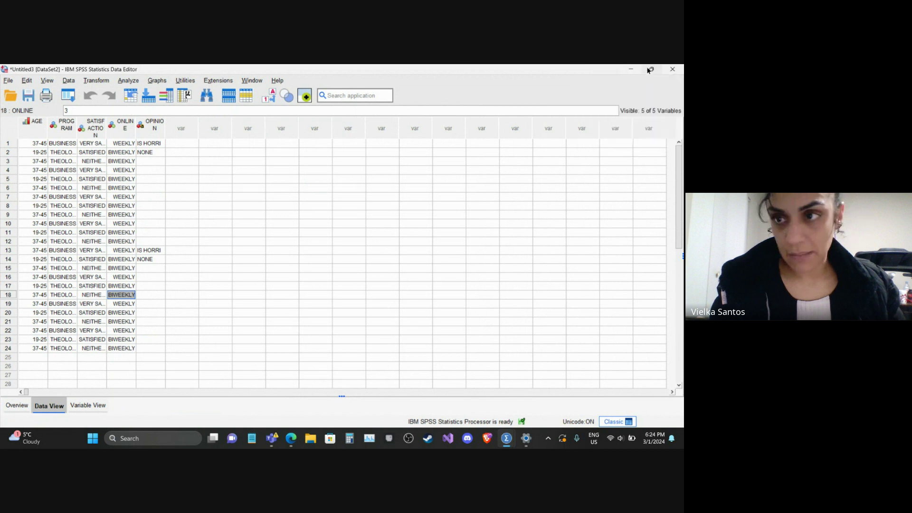
pyautogui.click(651, 69)
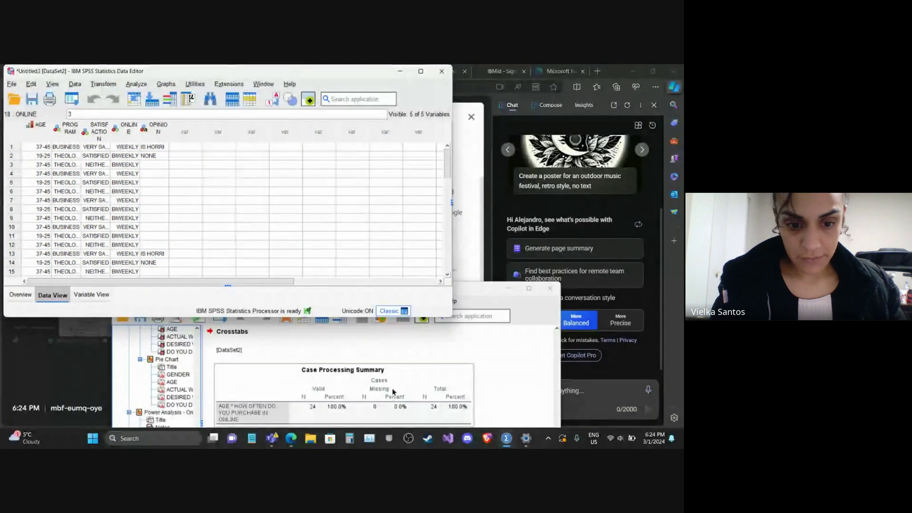
pyautogui.click(506, 380)
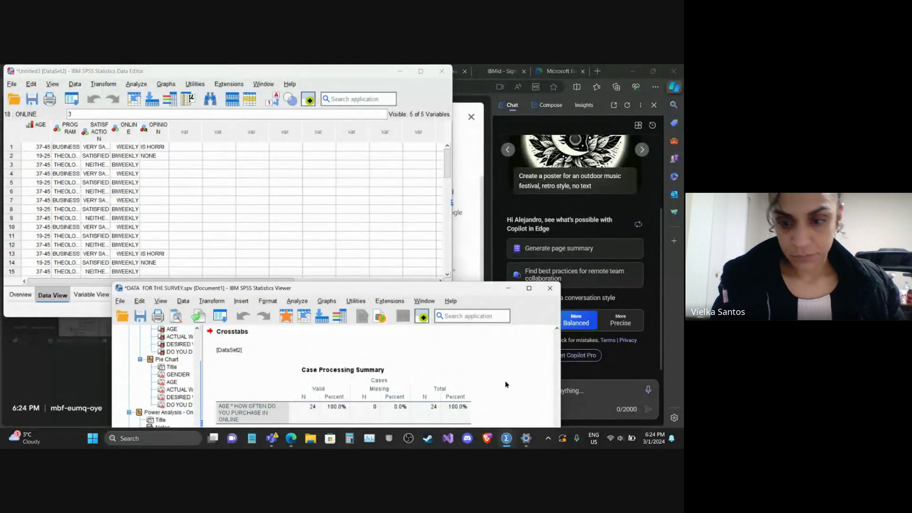
pyautogui.click(528, 289)
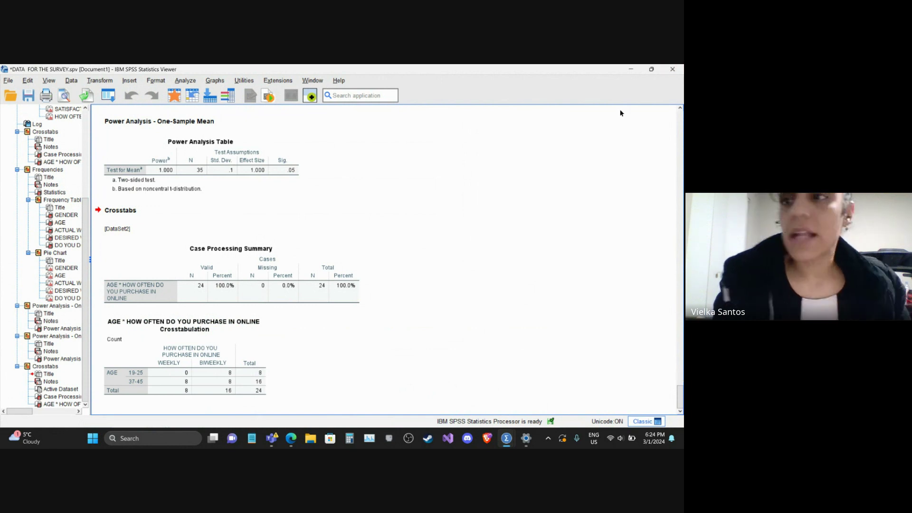
pyautogui.click(652, 70)
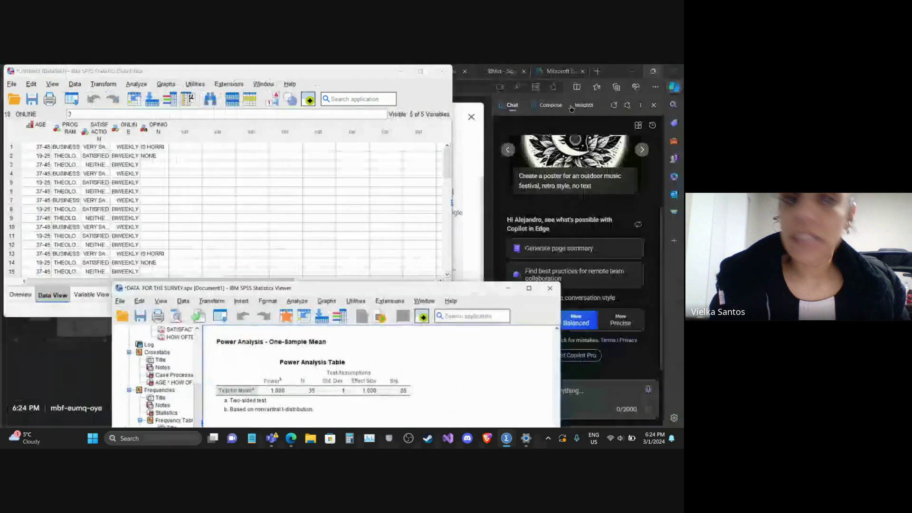
# Step: Minimize the dataset window, switch to the Google Meet call and stop the meeting recording
pyautogui.click(353, 164)
pyautogui.click(400, 71)
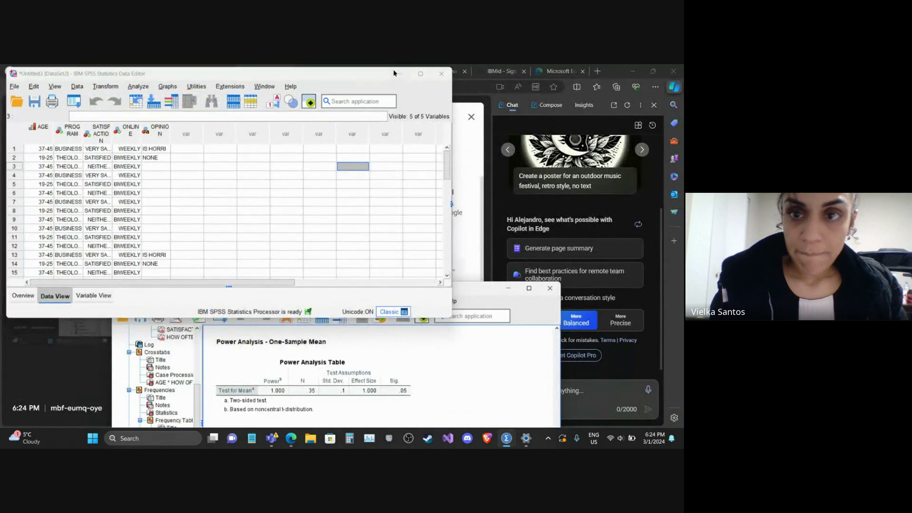
pyautogui.click(312, 119)
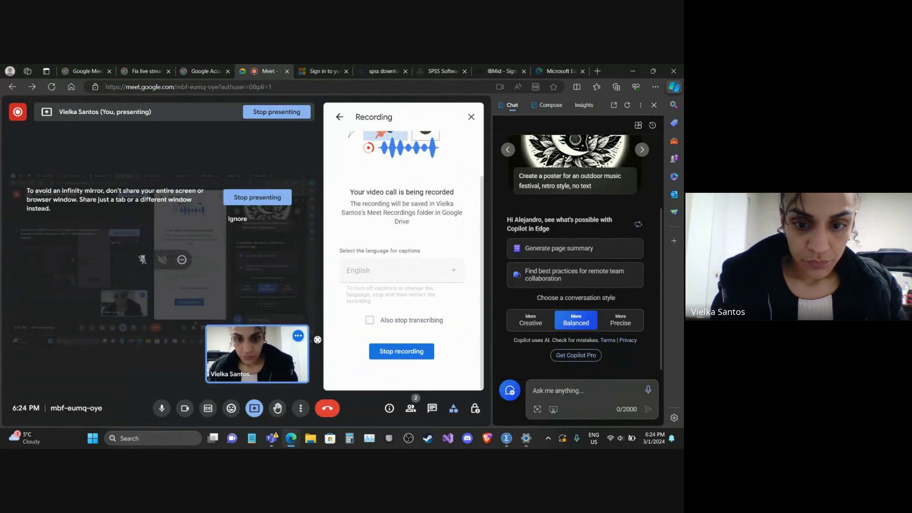
pyautogui.click(395, 354)
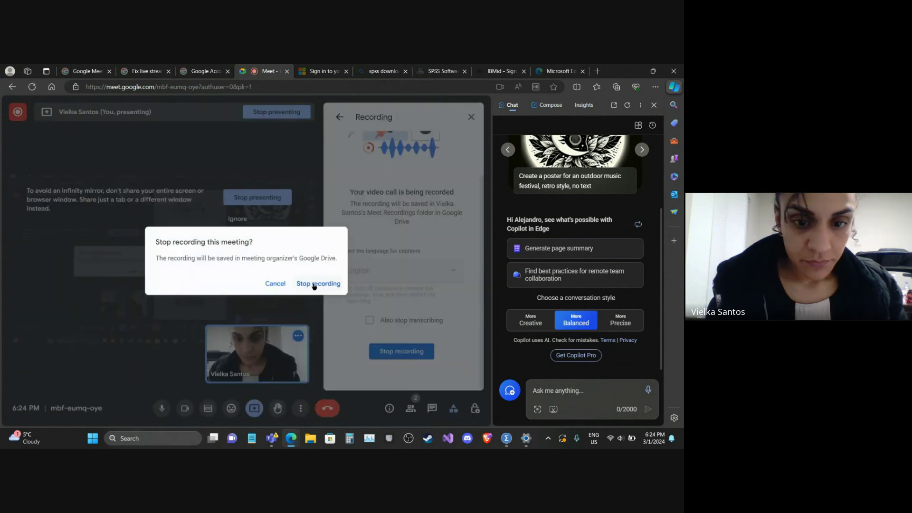